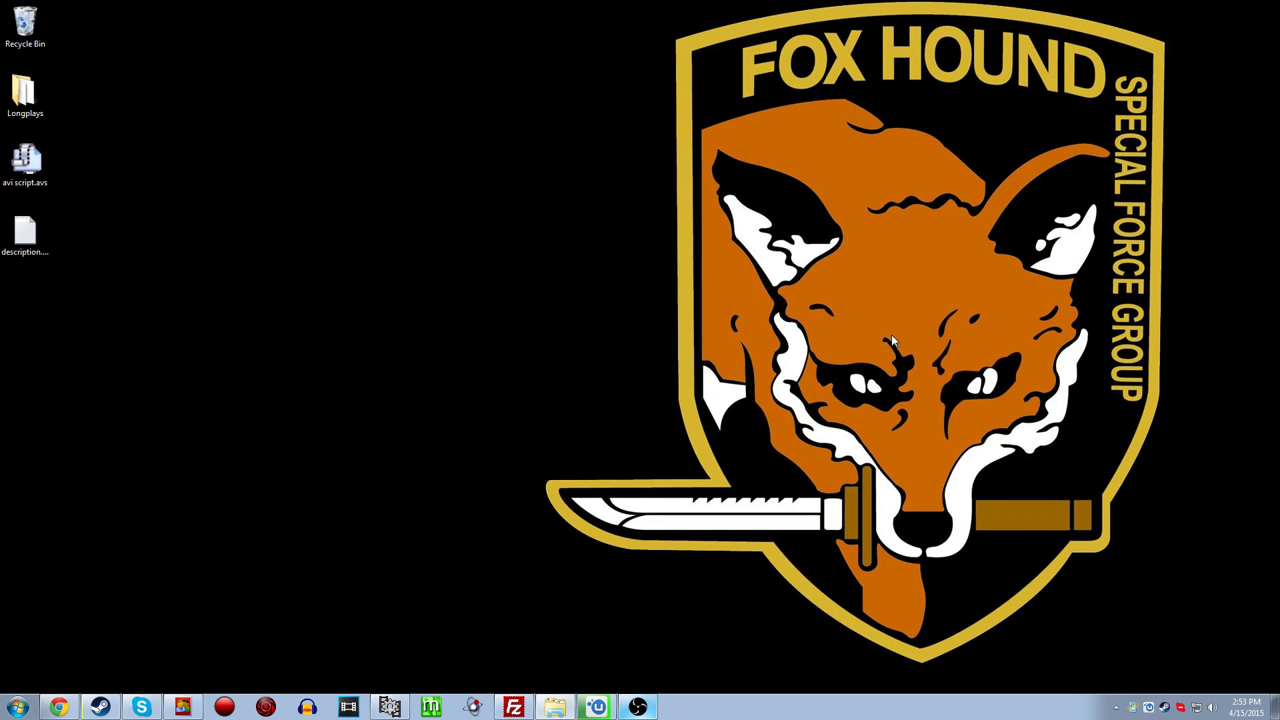
Switch to VirtualDub and move the playhead of mgs 02.avi to about frame 48694.
left_click(393, 708)
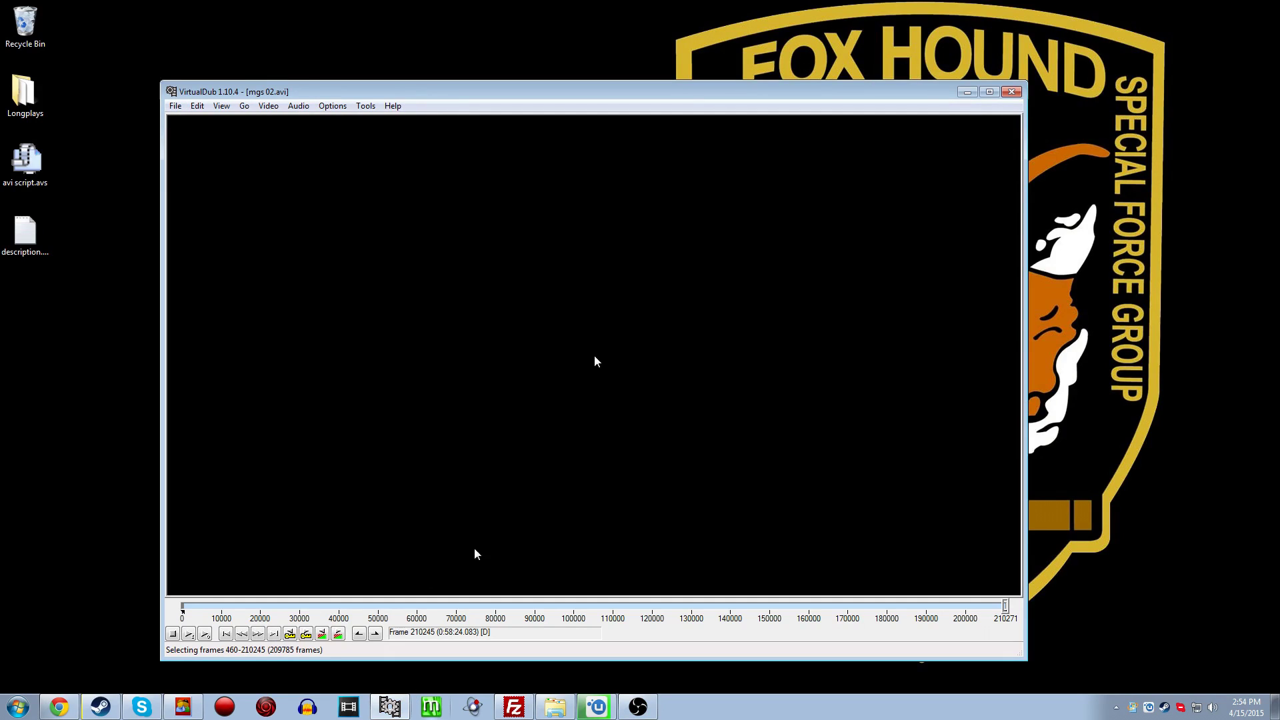
left_click(319, 606)
left_click_drag(319, 607, 374, 610)
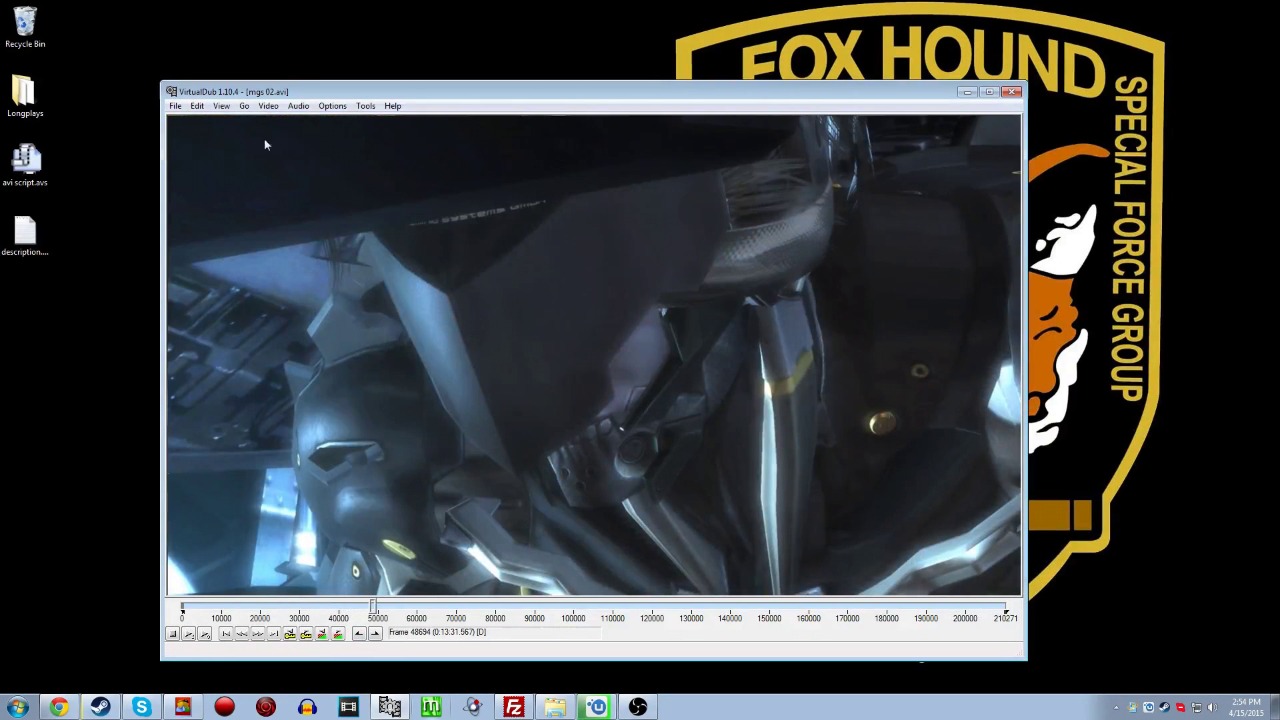
Review the source rate and frame rate conversion options in the video frame rate settings, and leave them without applying changes.
left_click(269, 106)
left_click(287, 136)
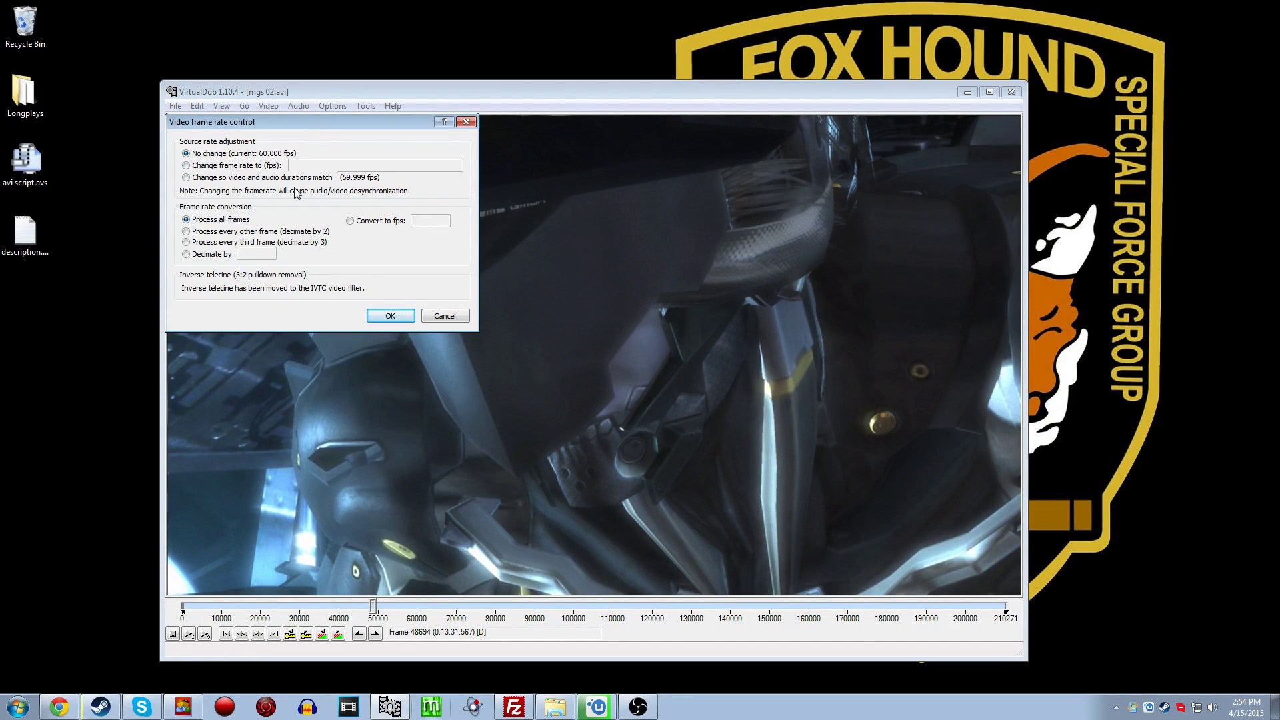
left_click(371, 226)
left_click(435, 315)
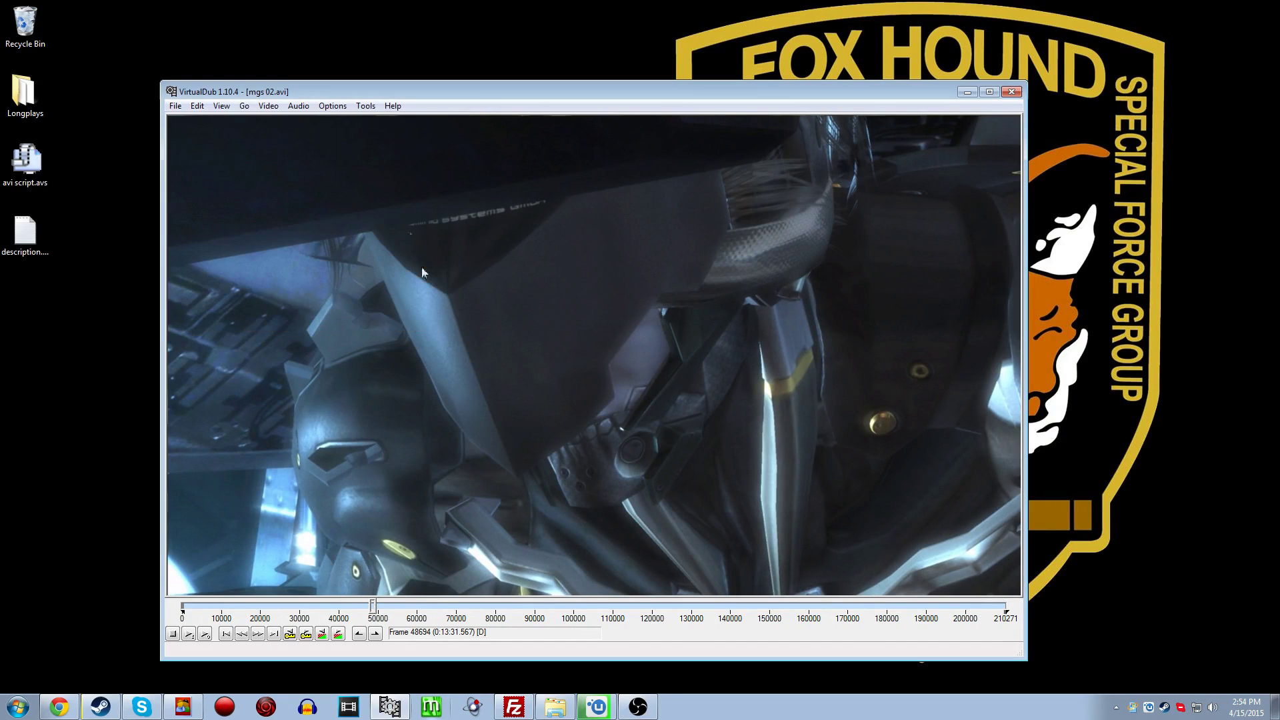
Set the video compression to Lagarith Lossless Codec.
left_click(269, 107)
left_click(304, 165)
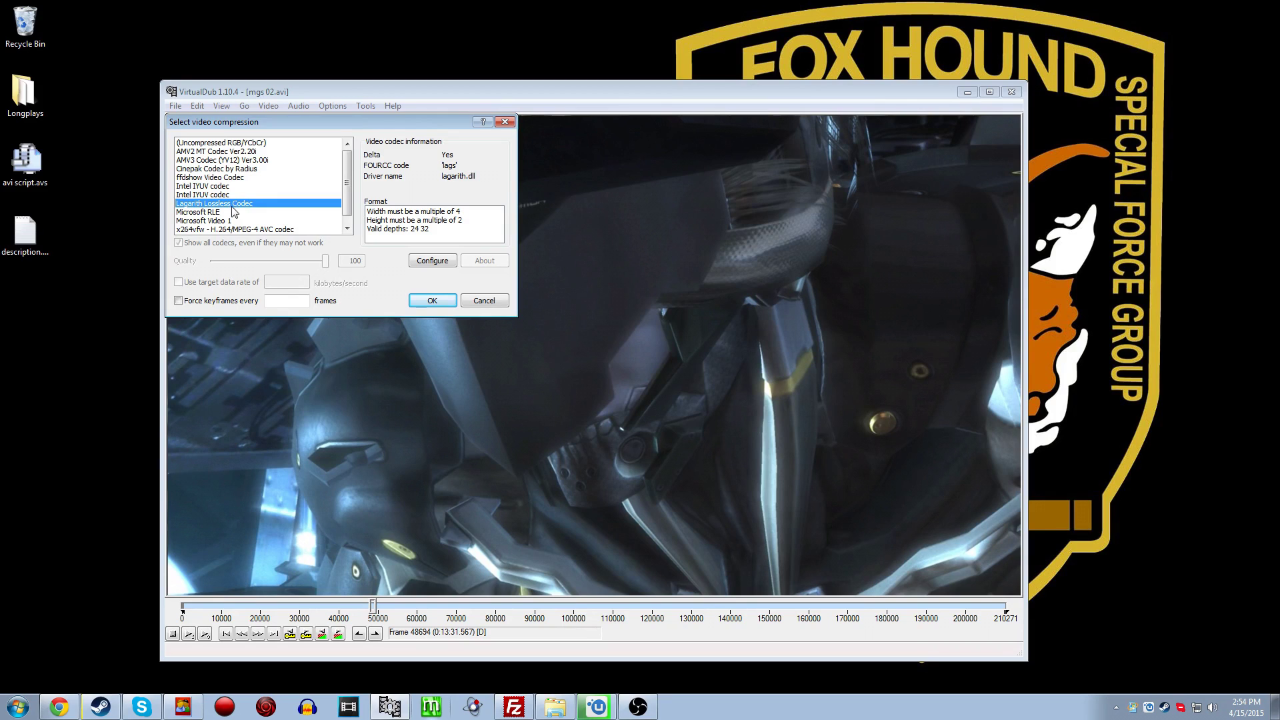
left_click(442, 303)
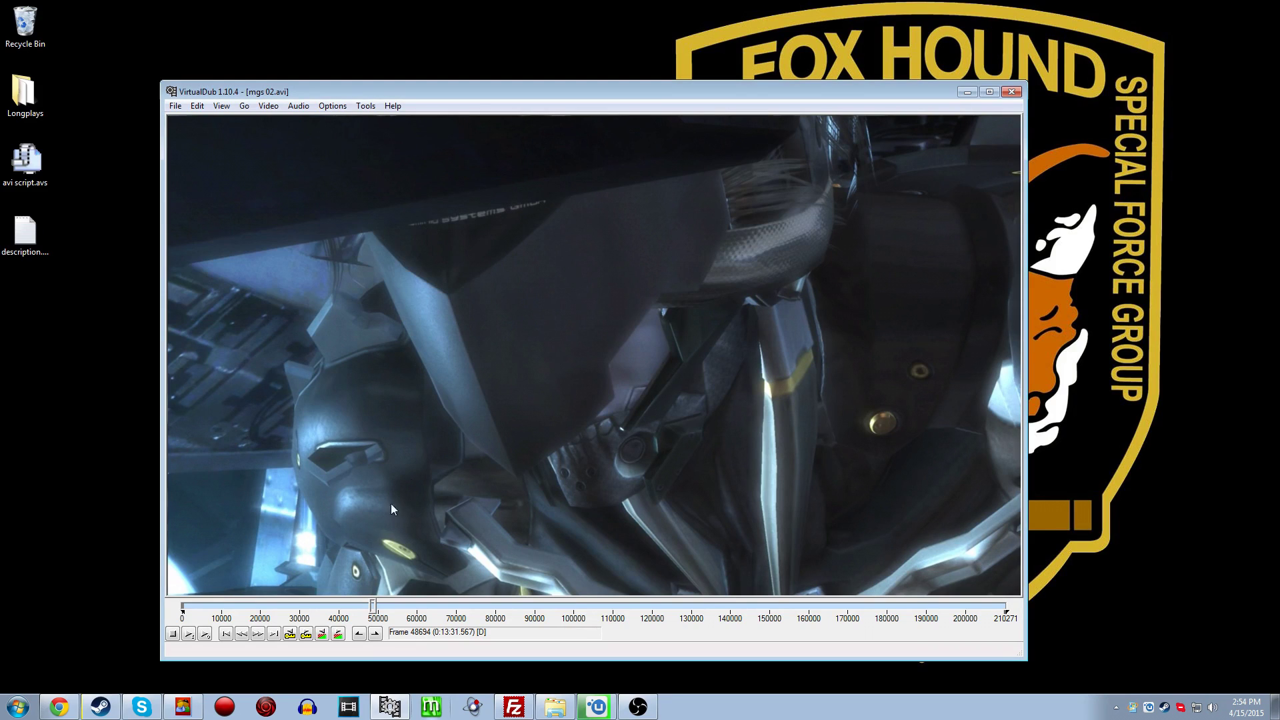
Mark a selection in the video from frame 48694 to frame 57888.
left_click(359, 634)
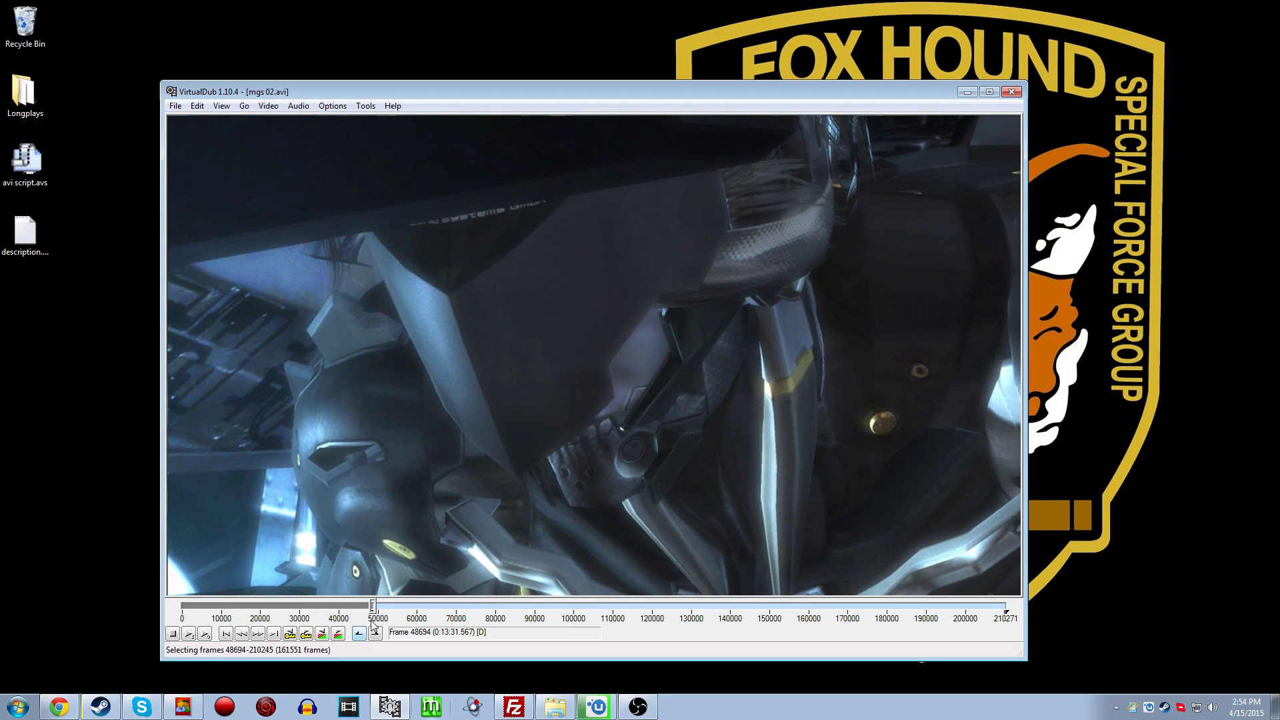
mouse_move(374, 609)
left_mouse_down()
mouse_move(409, 609)
mouse_move(389, 614)
left_mouse_up()
left_click(377, 634)
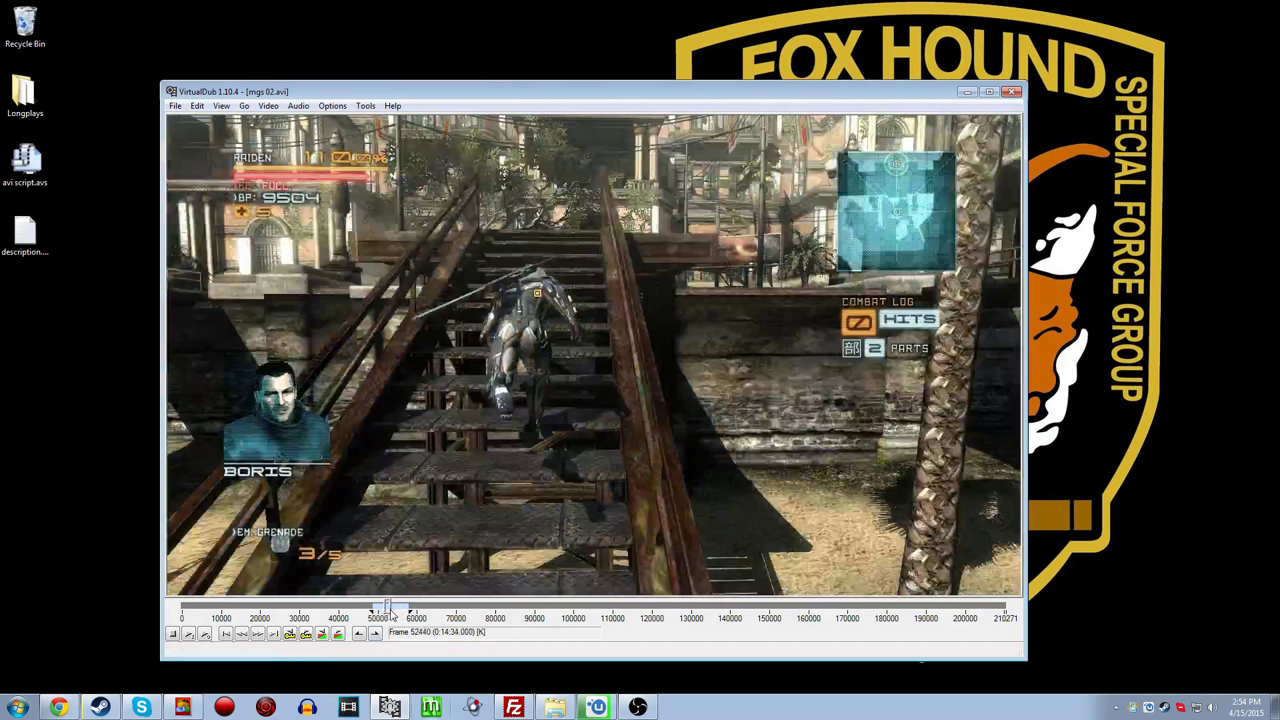
Select frames 52440 to 52571 as a short clip, playing the video briefly to reach the end frame.
left_click(359, 634)
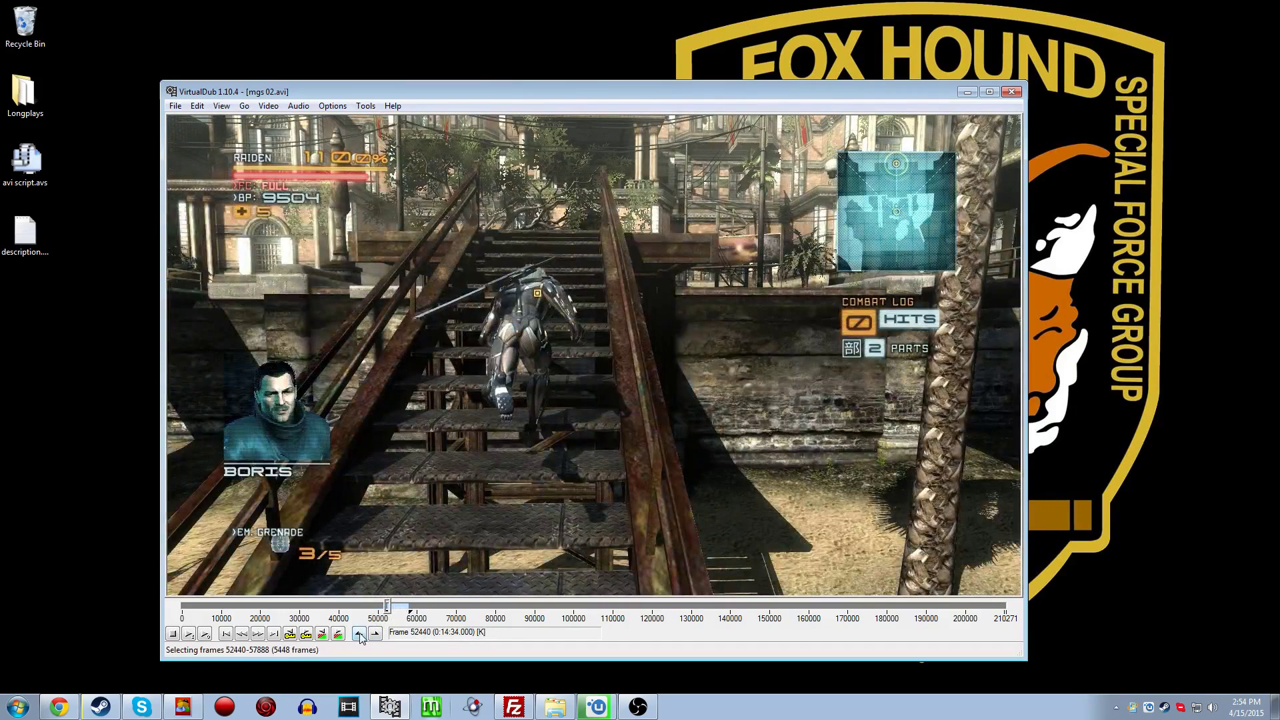
left_click(189, 637)
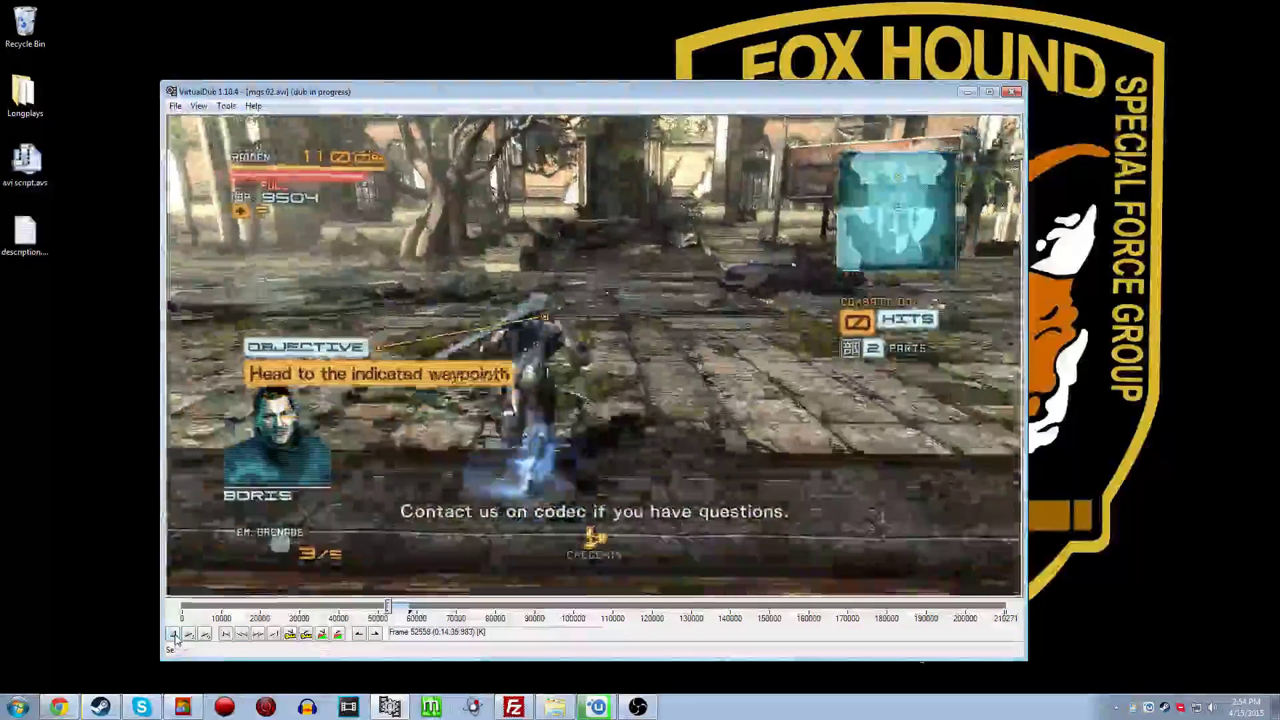
left_click(173, 634)
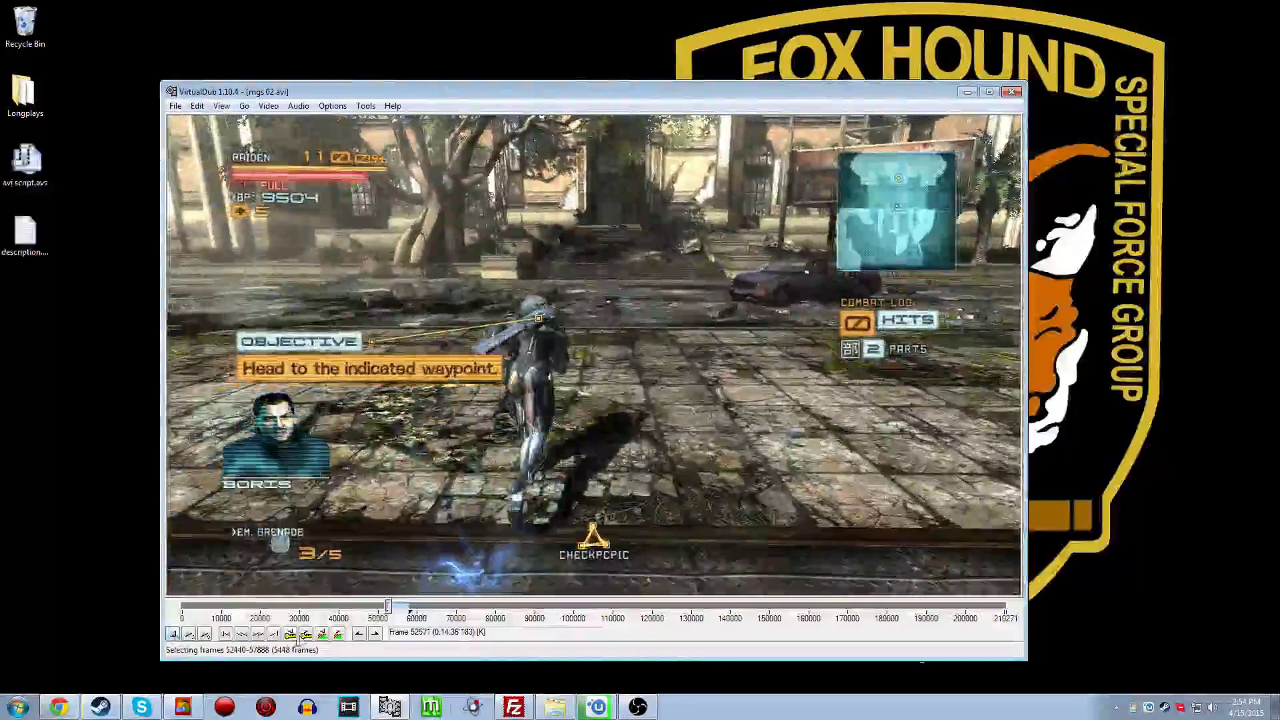
left_click(376, 634)
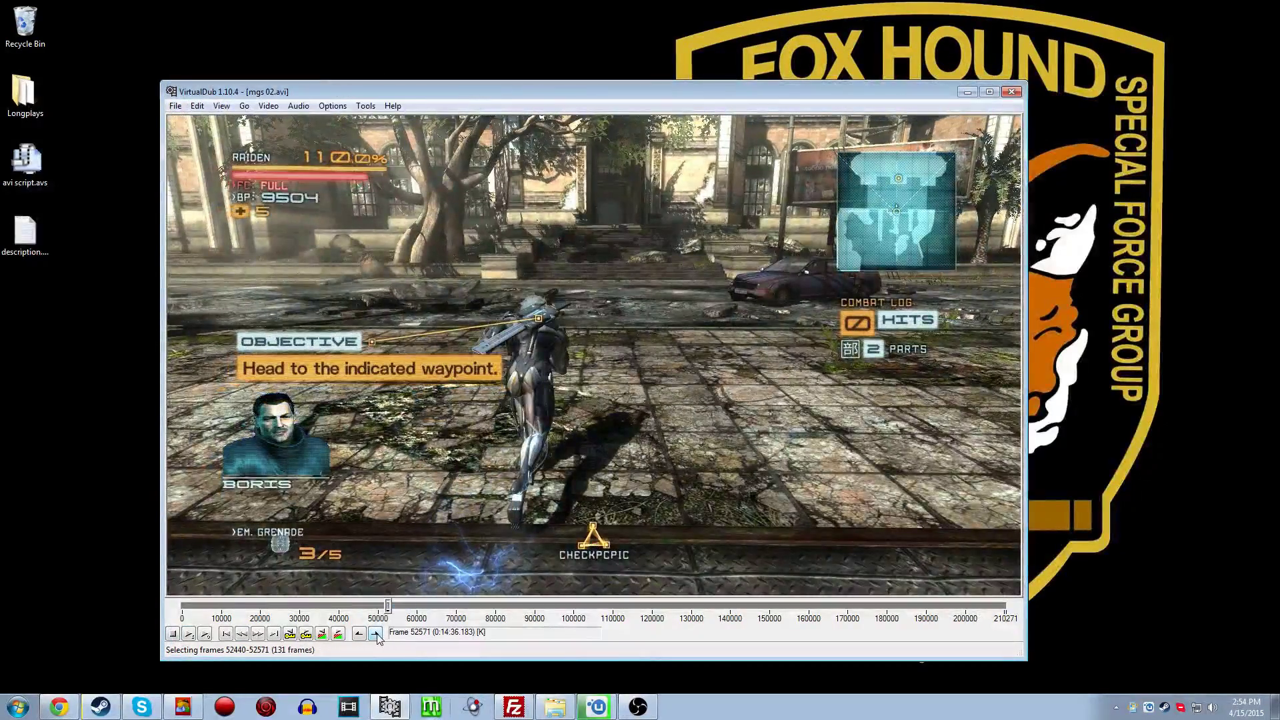
Save the selected frames as mgs 02.avi in Recordings (D:), replacing the existing file.
key("F7")
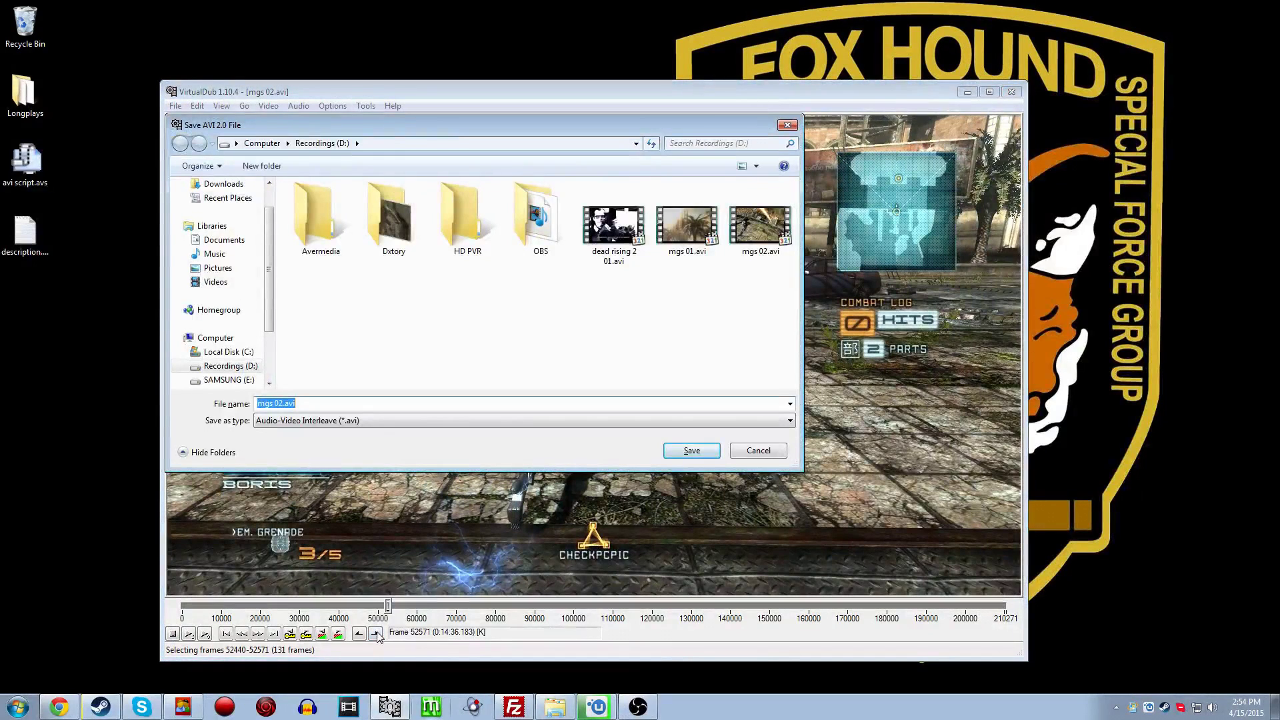
left_click(684, 453)
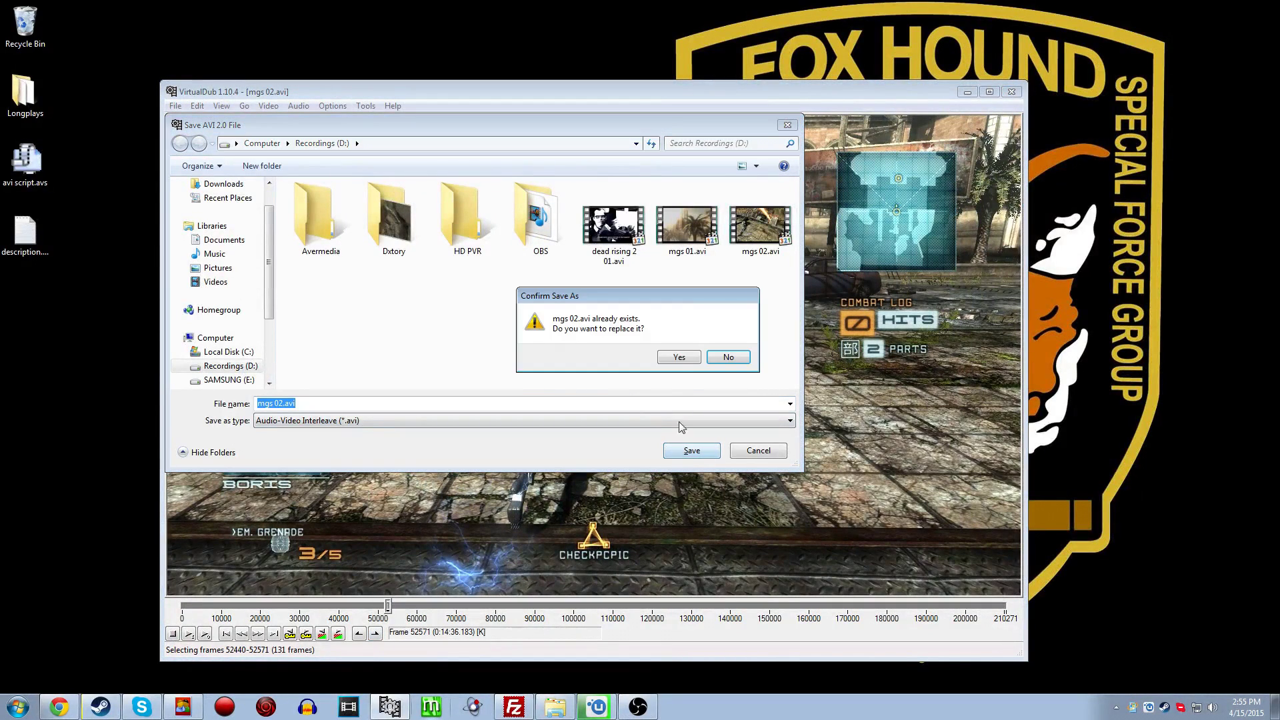
left_click(689, 361)
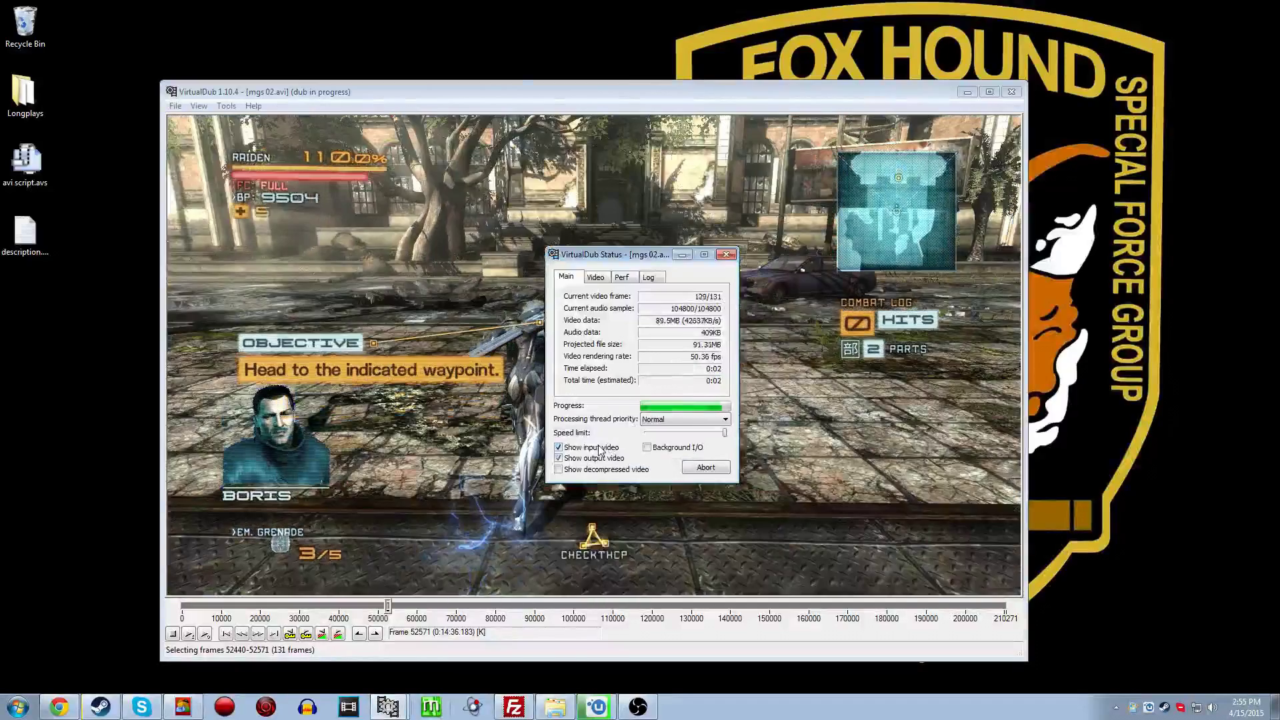
Select frames 54483 to 54547 as a second clip, playing the video briefly to reach the end frame.
left_click_drag(387, 608, 394, 610)
left_click(360, 635)
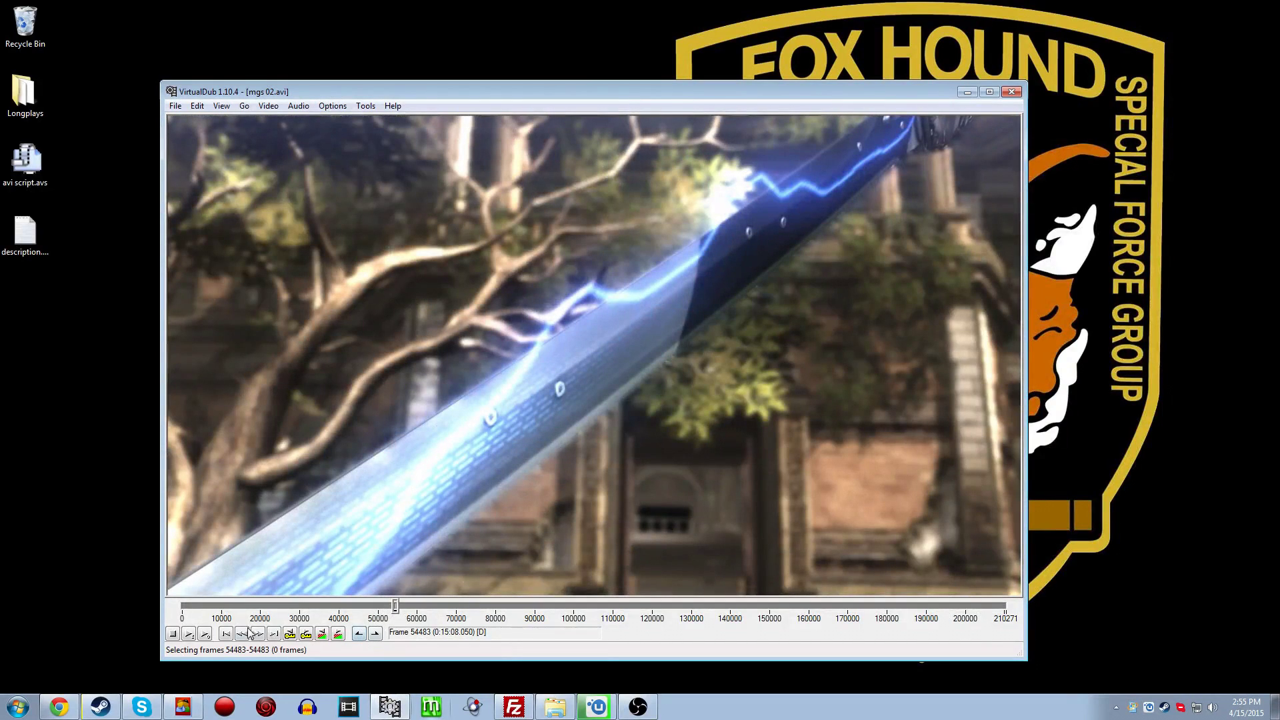
left_click(189, 637)
left_click(177, 637)
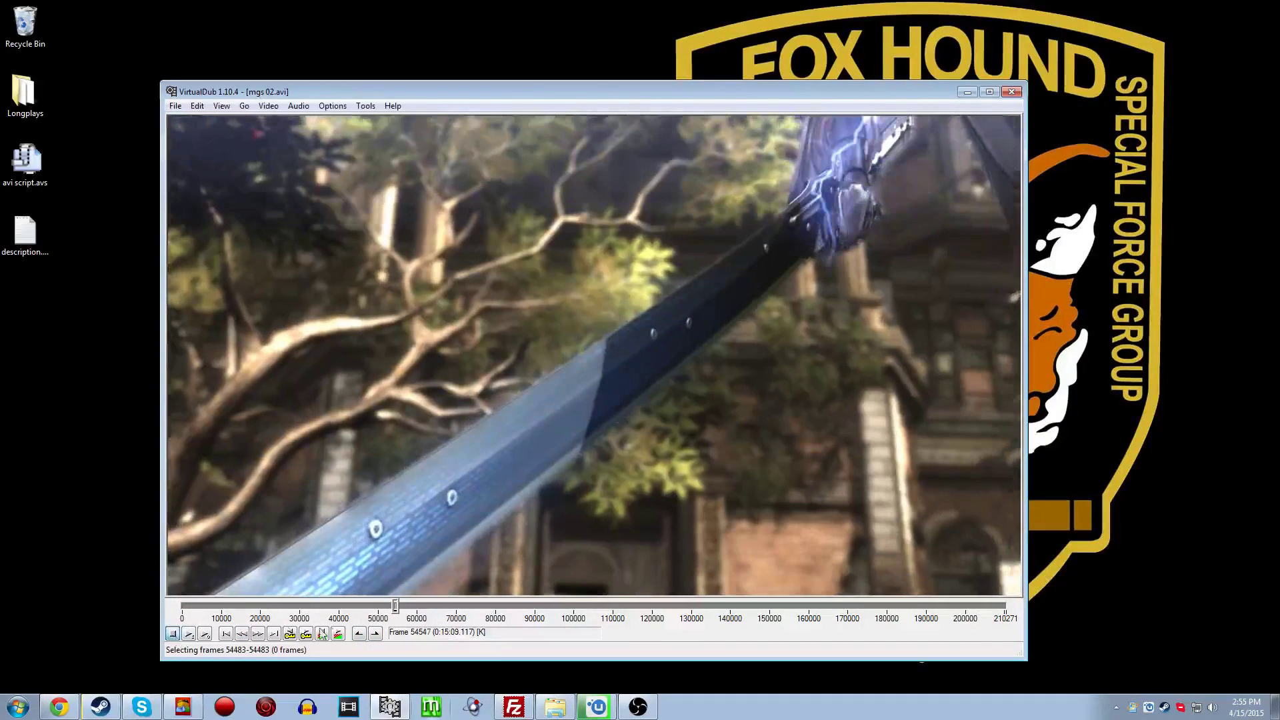
left_click(375, 635)
Save the second clip as mgs 03.avi in Recordings (D:) and close VirtualDub.
key("F7")
left_click(370, 402)
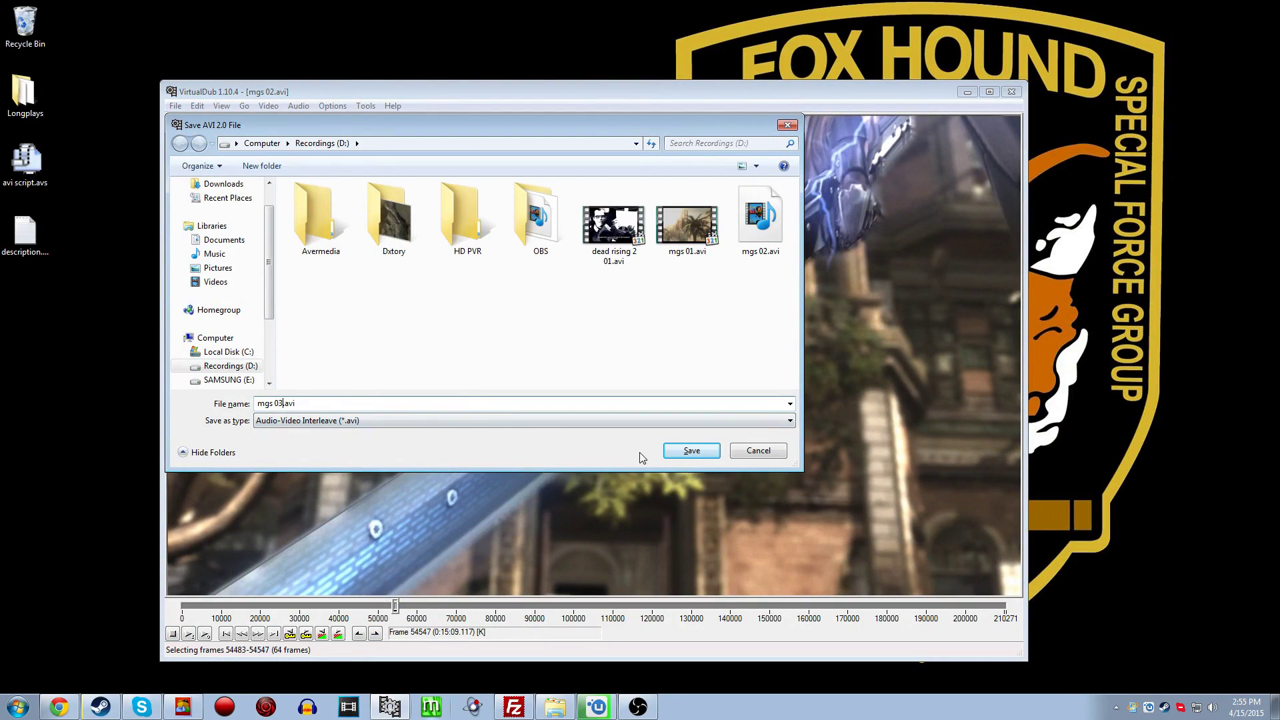
left_click(668, 451)
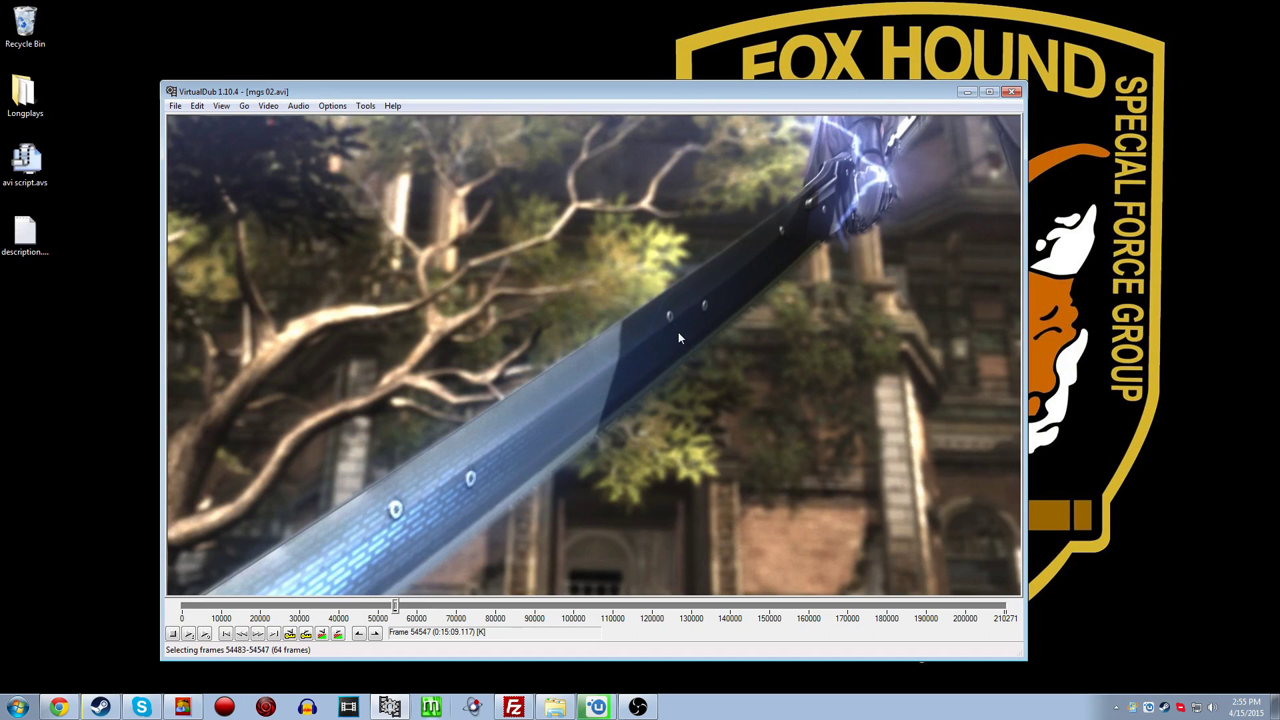
left_click(1018, 93)
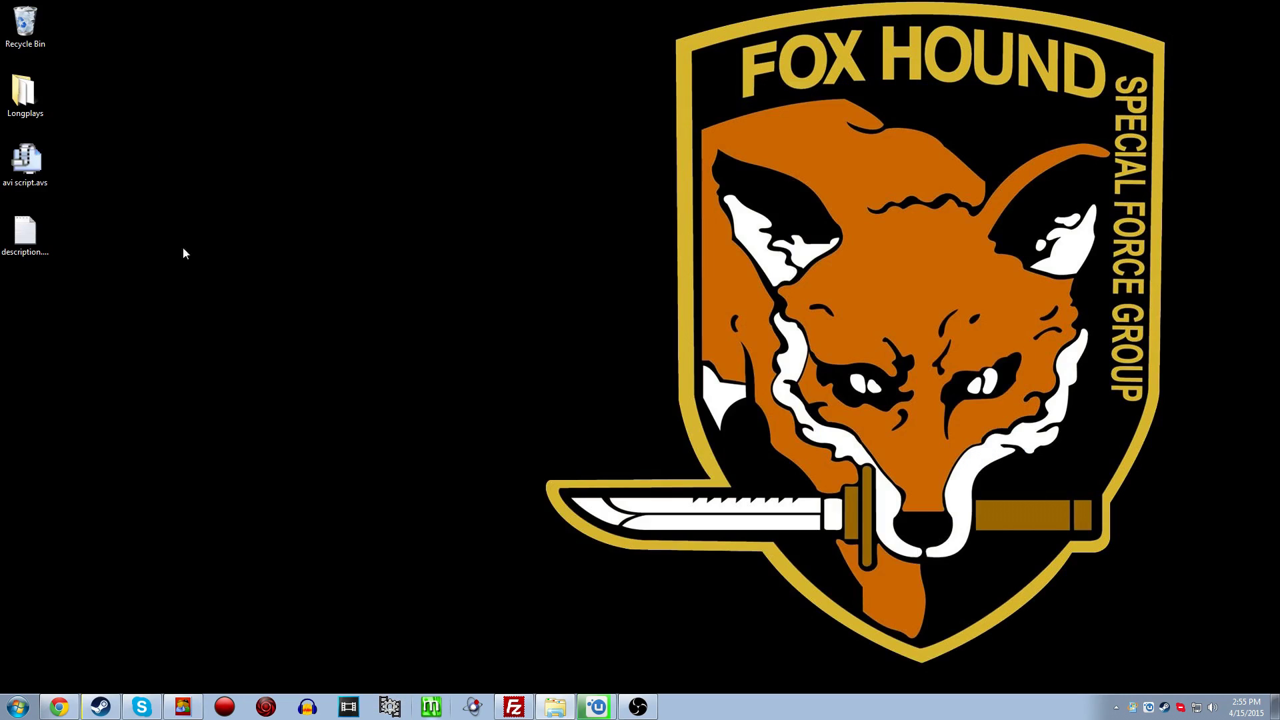
Open avi script.avs in Notepad and the Longplays folder, and highlight the script's avisource line.
double_click(30, 163)
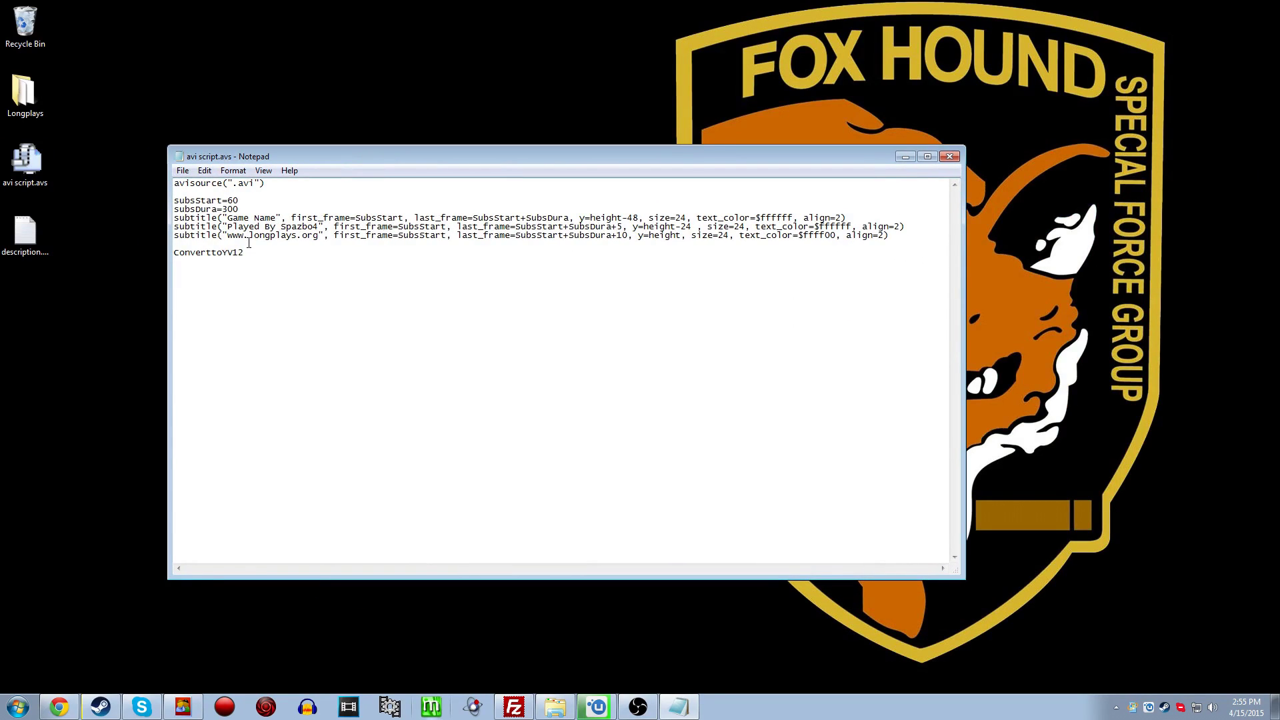
double_click(34, 101)
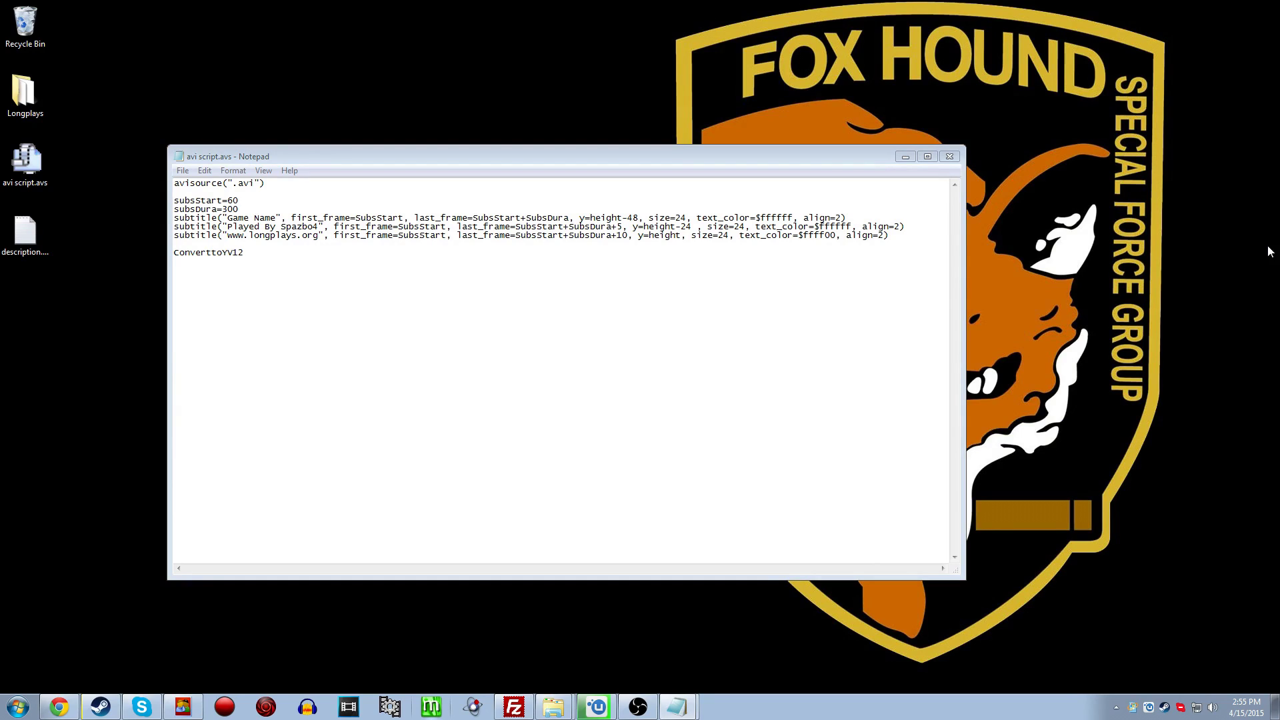
left_click(375, 375)
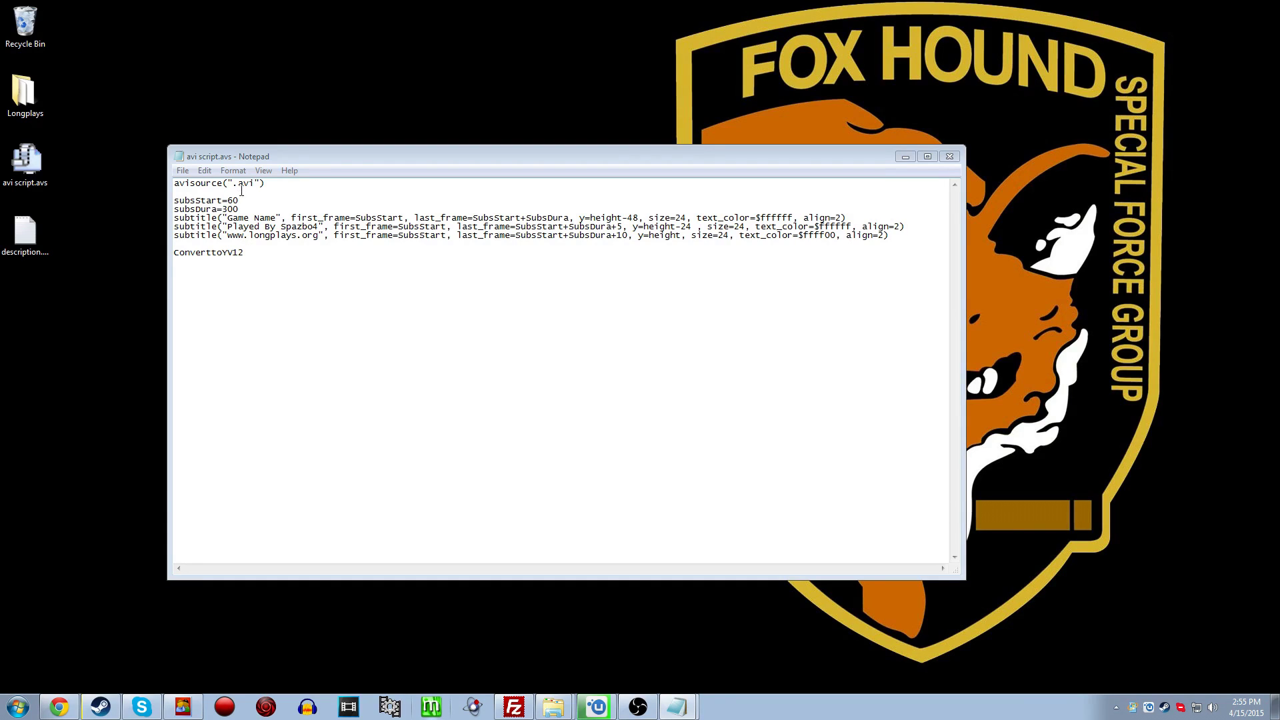
left_click_drag(175, 184, 280, 185)
left_click(282, 186)
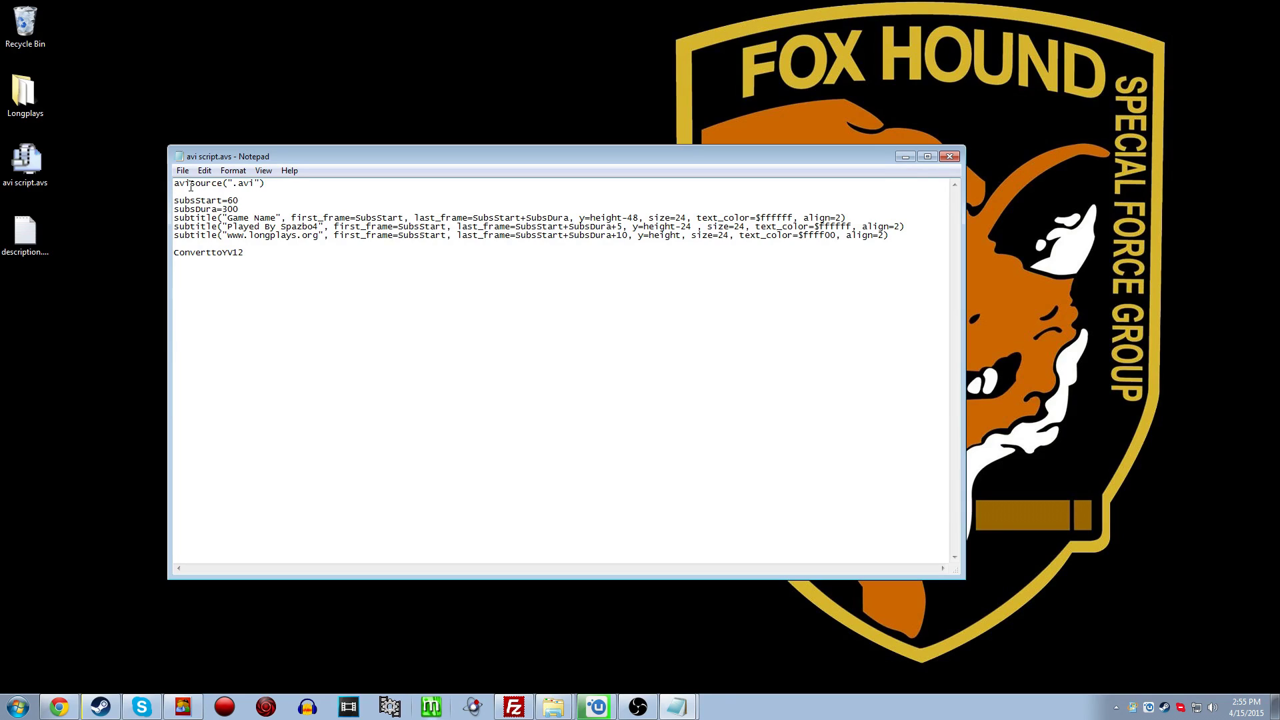
Try replacing "avi" with "directshow" in the script's source command, and restore it to "avi".
left_click_drag(256, 185, 238, 184)
left_click_drag(190, 184, 147, 180)
type("directshow")
key("BackSpace")
key("BackSpace")
key("BackSpace")
key("BackSpace")
key("BackSpace")
key("BackSpace")
key("BackSpace")
key("BackSpace")
key("BackSpace")
key("BackSpace")
type("avi")
Replace the "Game Name" subtitle text with "aksdfbksdjfgh" and highlight the player name in the second subtitle.
left_click_drag(275, 217, 228, 215)
type("aksdfbksdjfgh")
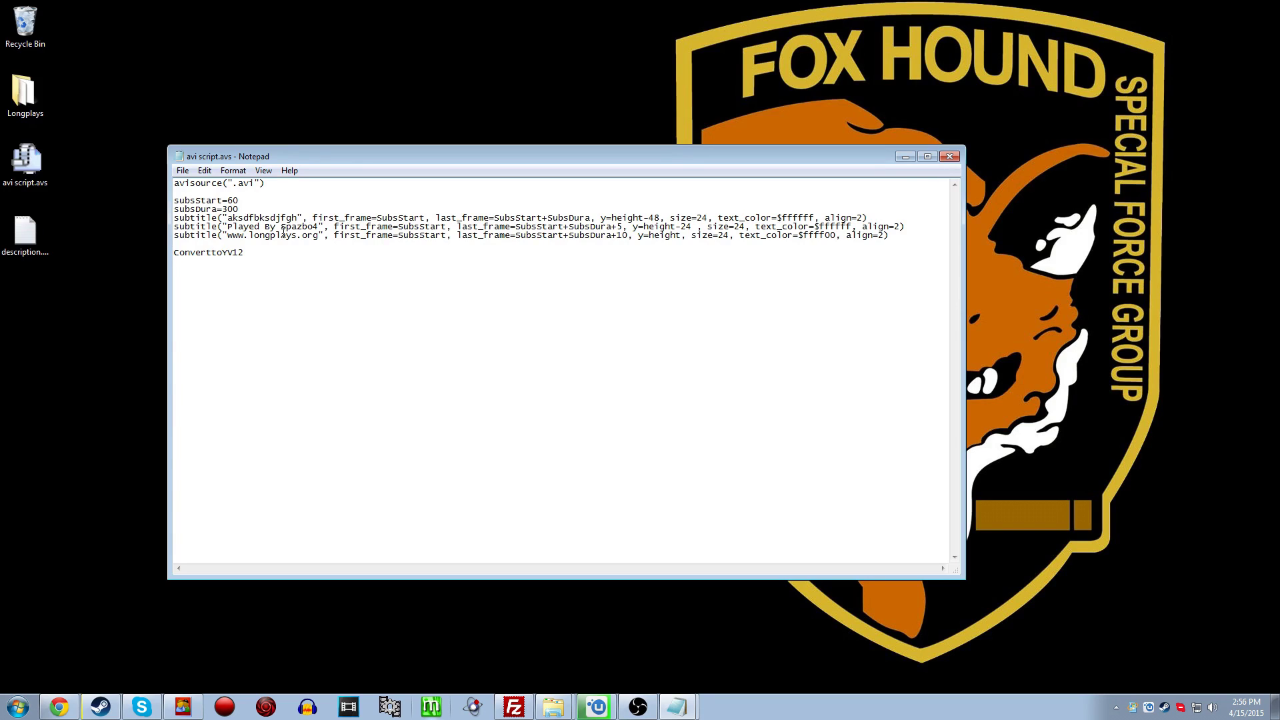
left_click_drag(281, 227, 320, 226)
left_click(300, 260)
Set the avisource file name to mgs 02.avi and append +\ at the end of that line.
left_click(234, 183)
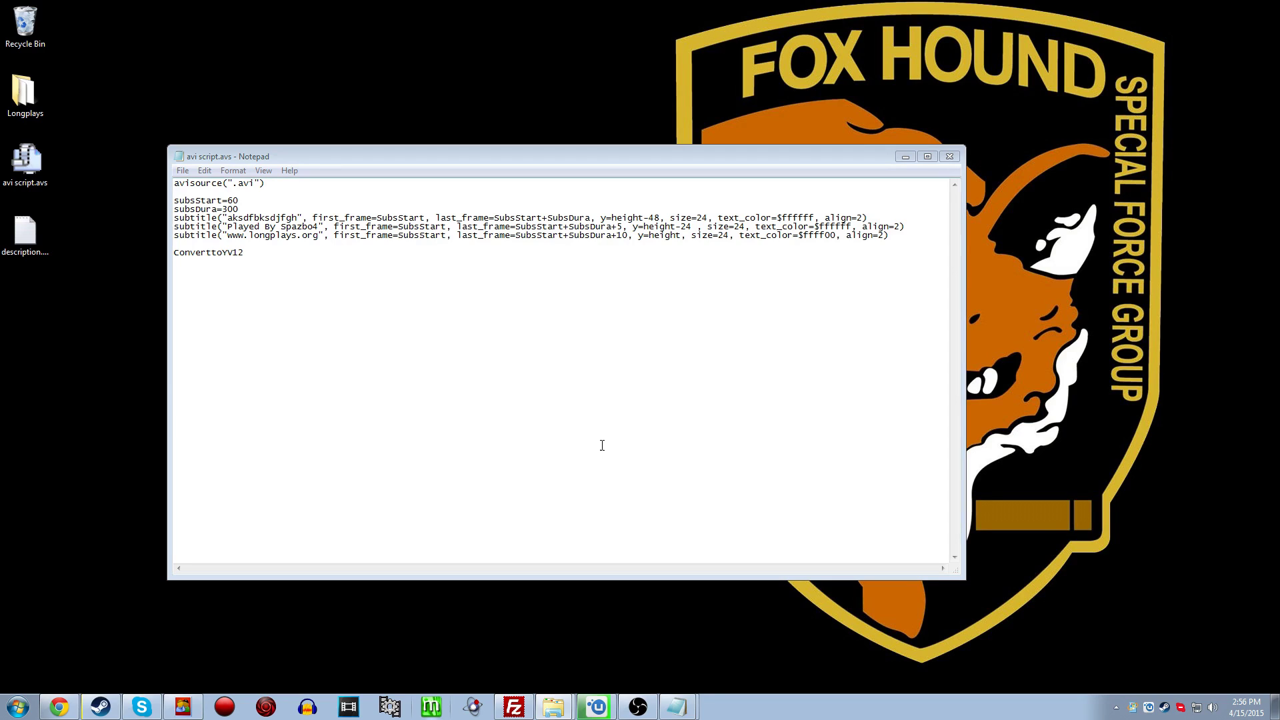
left_click(234, 183)
type("mgs 02")
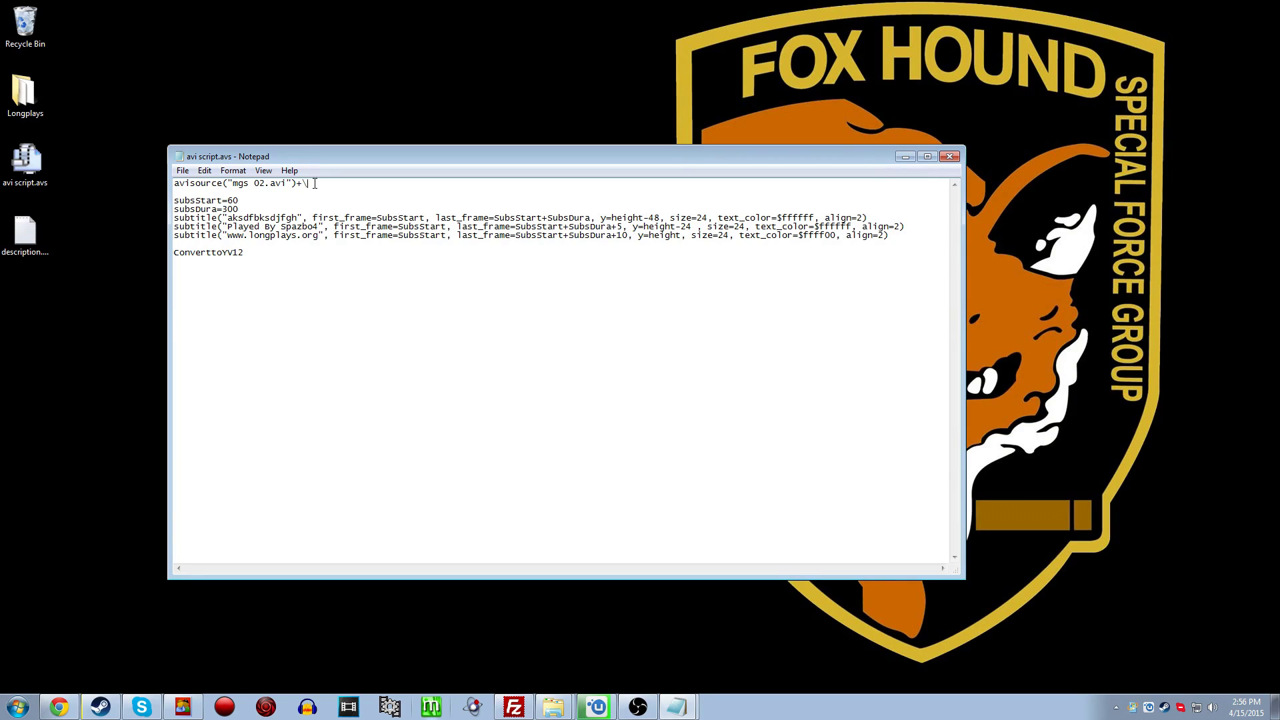
Duplicate the avisource line below itself, change the copy's file to mgs 03.avi and remove its trailing +\.
key("shift+Home")
key("ctrl+c")
key("Down")
key("ctrl+v")
key("Return")
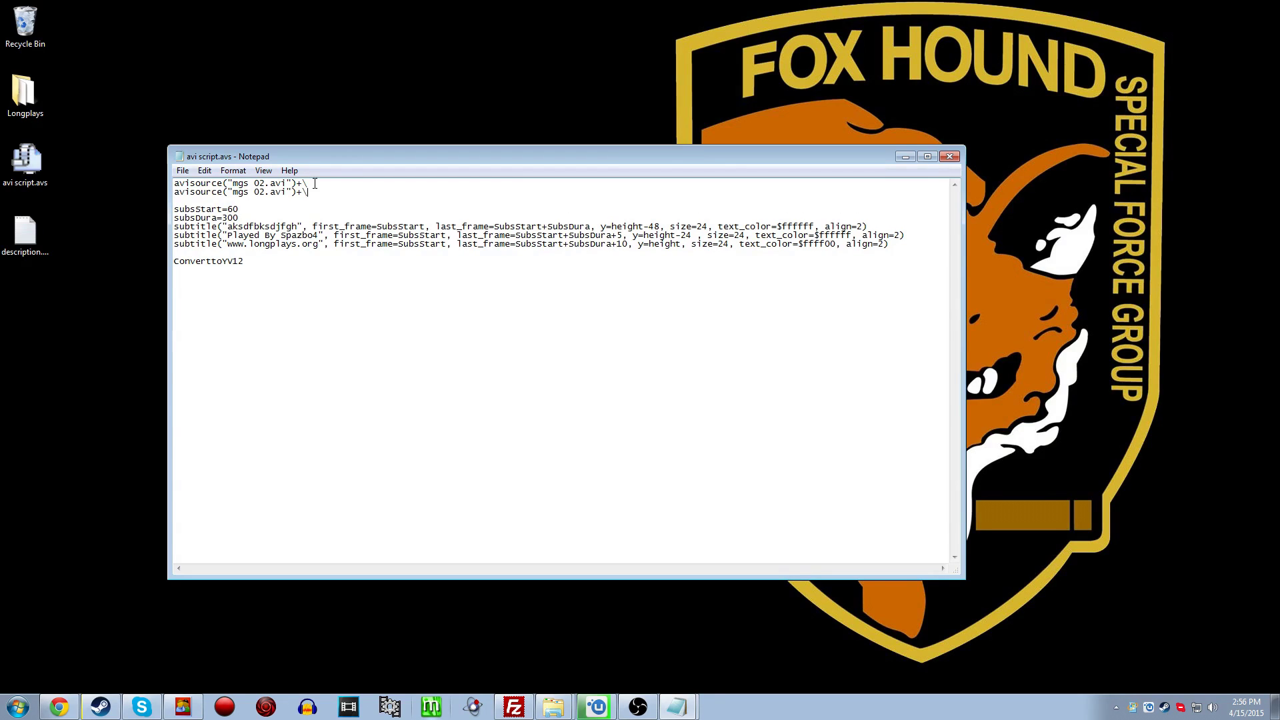
key("BackSpace")
key("BackSpace")
key("BackSpace")
type("3")
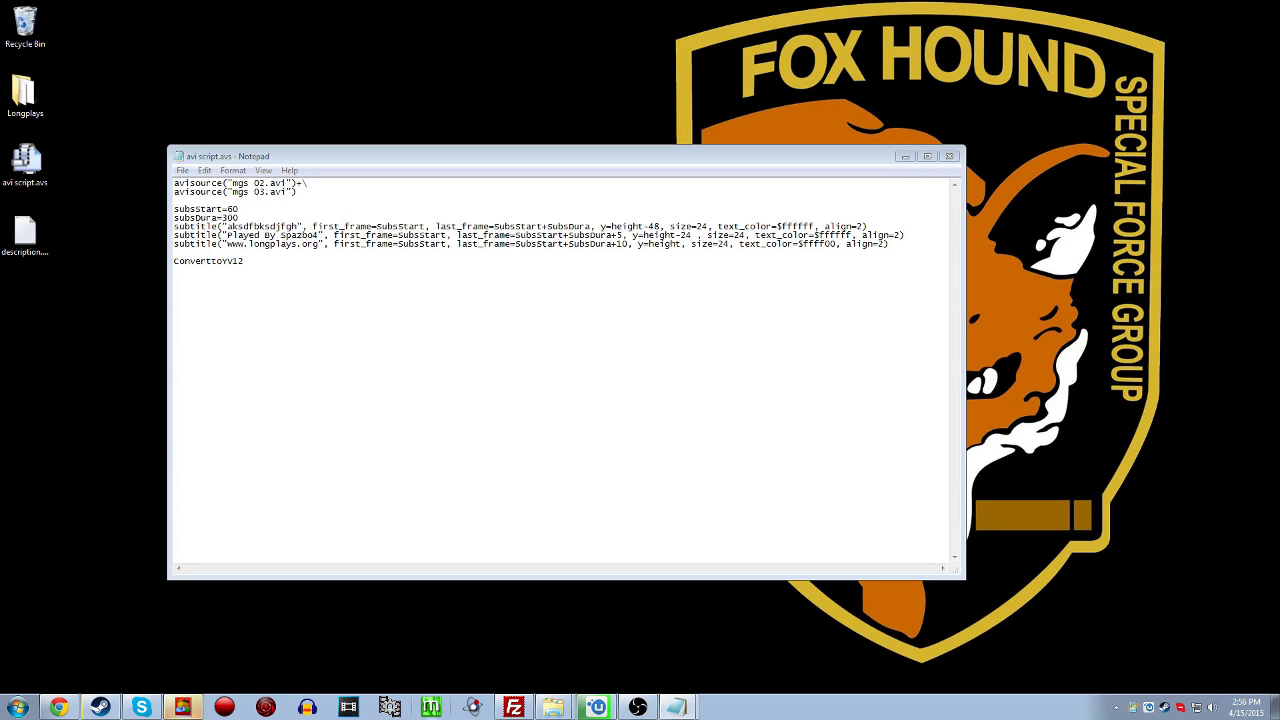
Add the line PointResize(width*2,height*2) between the avisource lines and the subtitle settings.
left_click(259, 200)
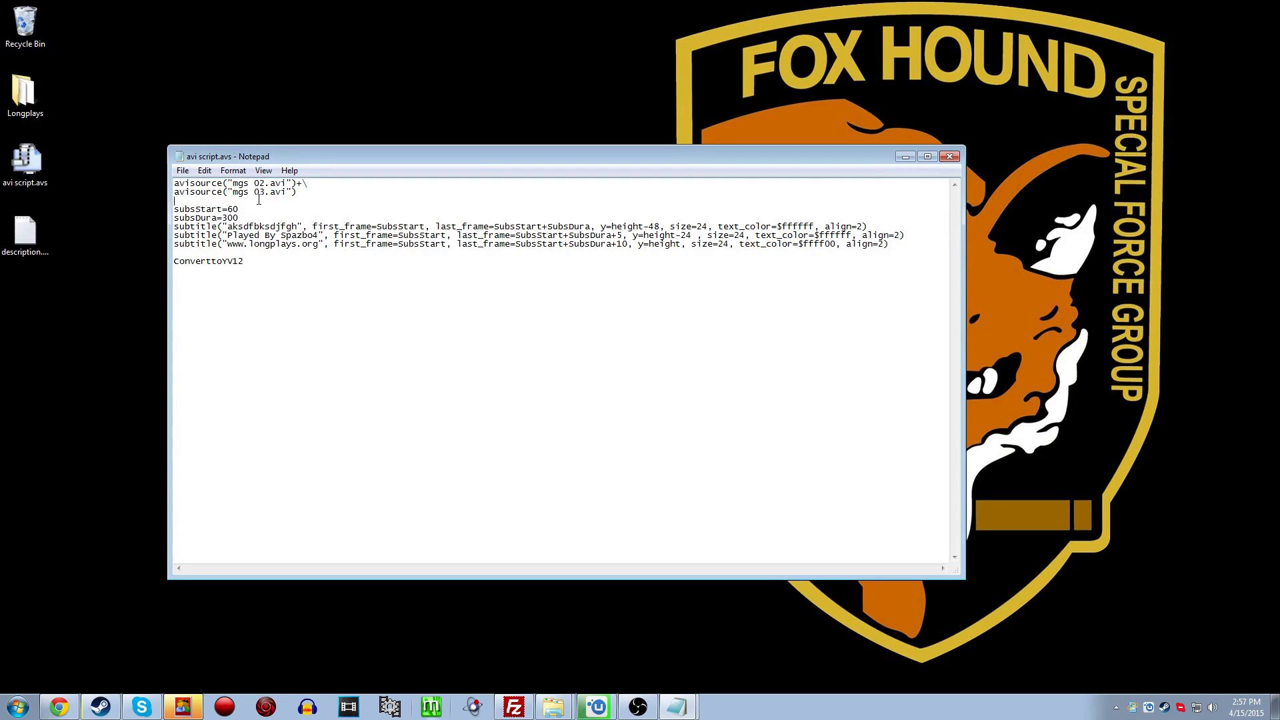
key("Return")
key("Return")
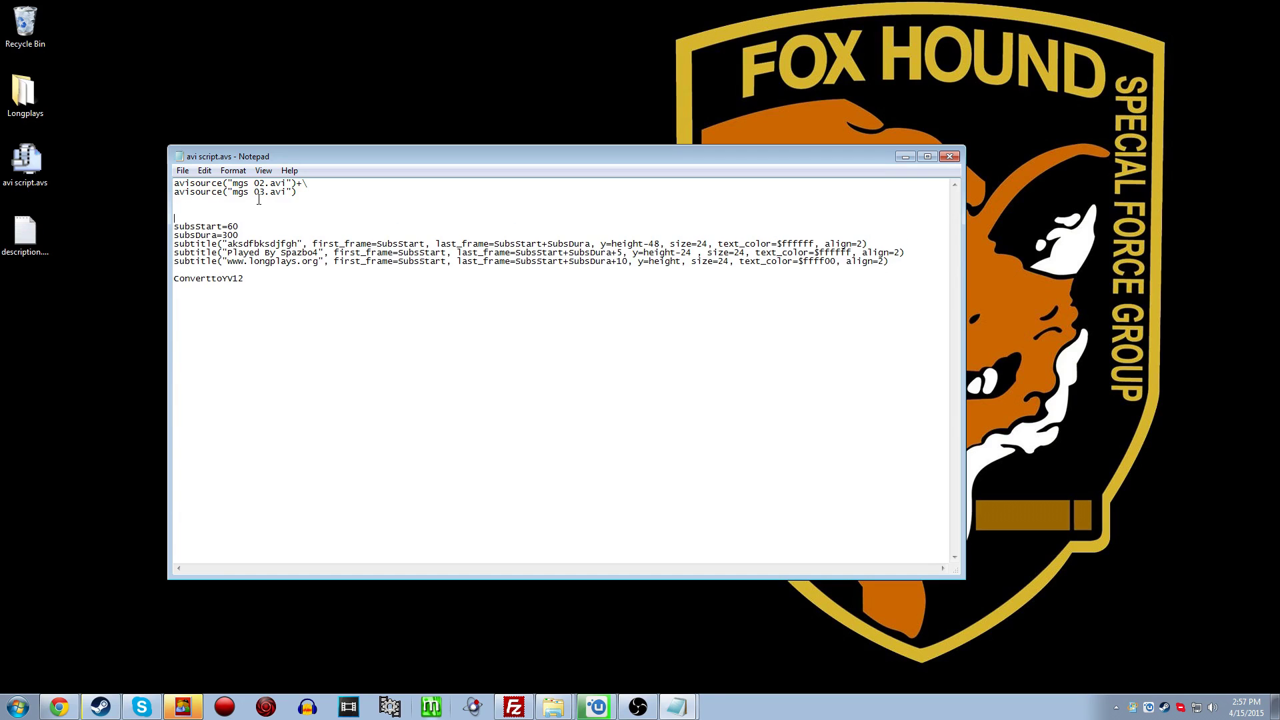
type("PointResize(width*2,height*2)")
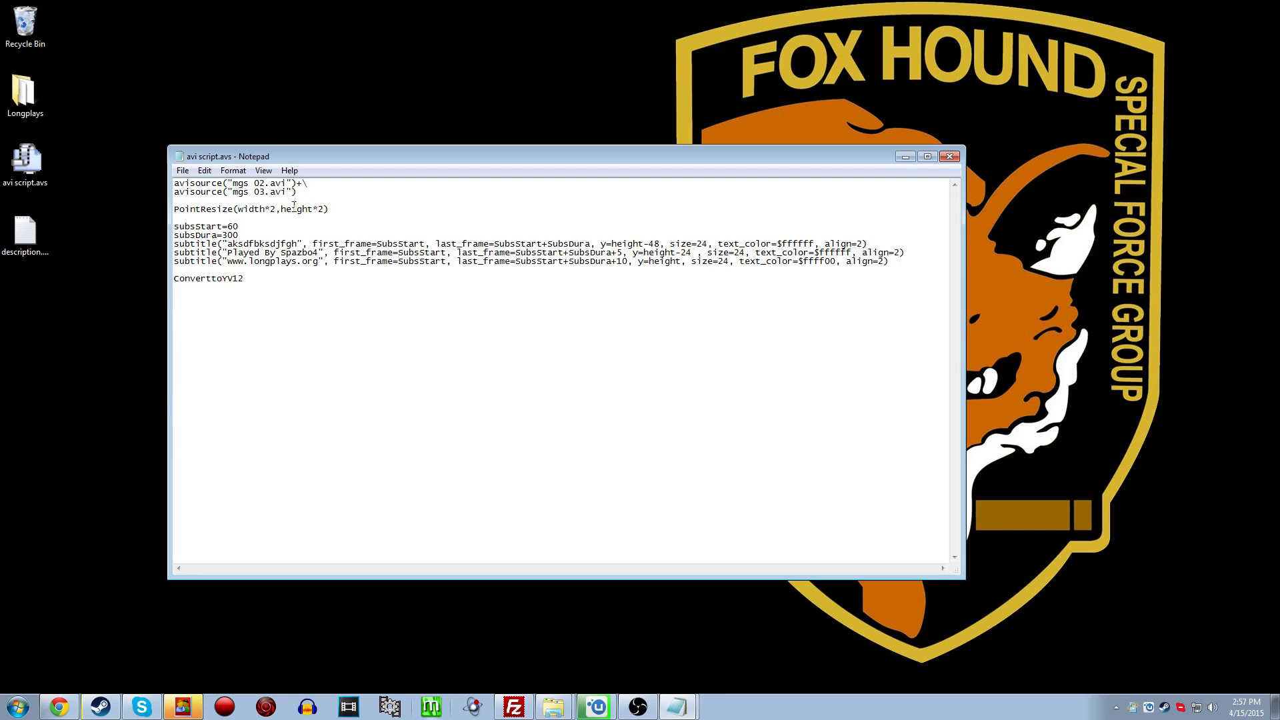
Delete the PointResize line and its extra blank lines from the script.
left_click_drag(350, 209, 166, 212)
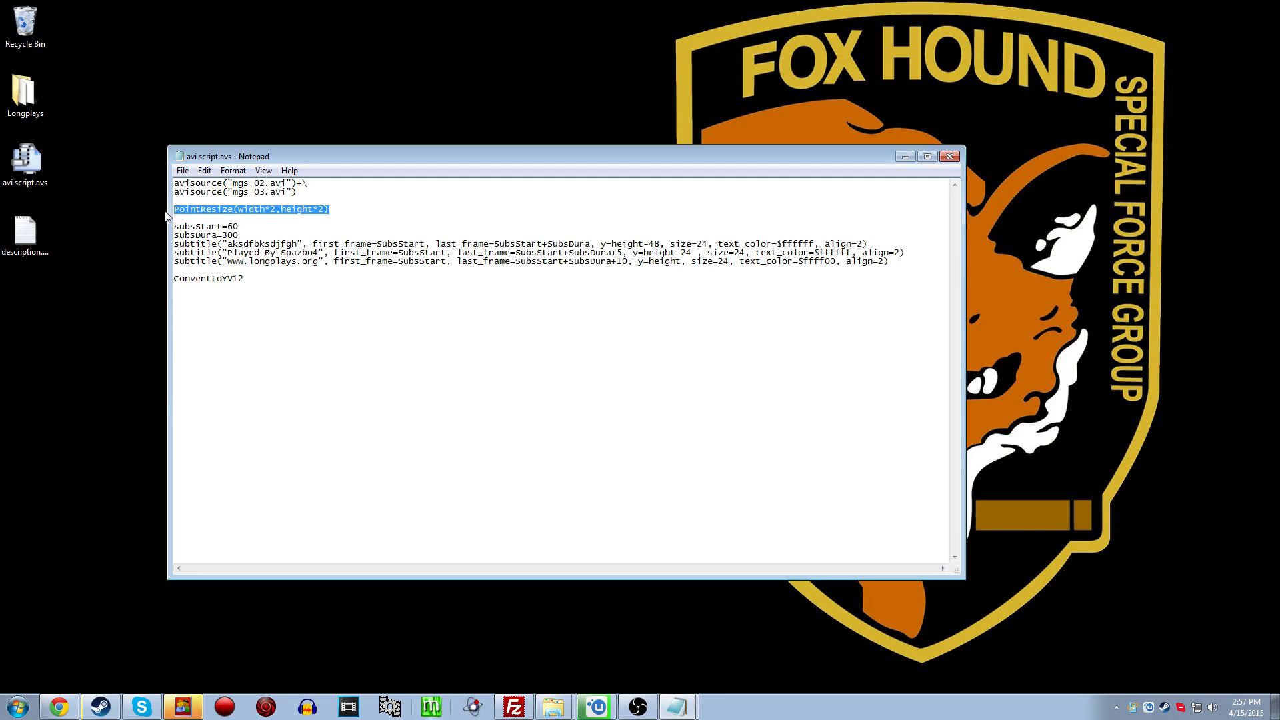
key("BackSpace")
key("BackSpace")
key("BackSpace")
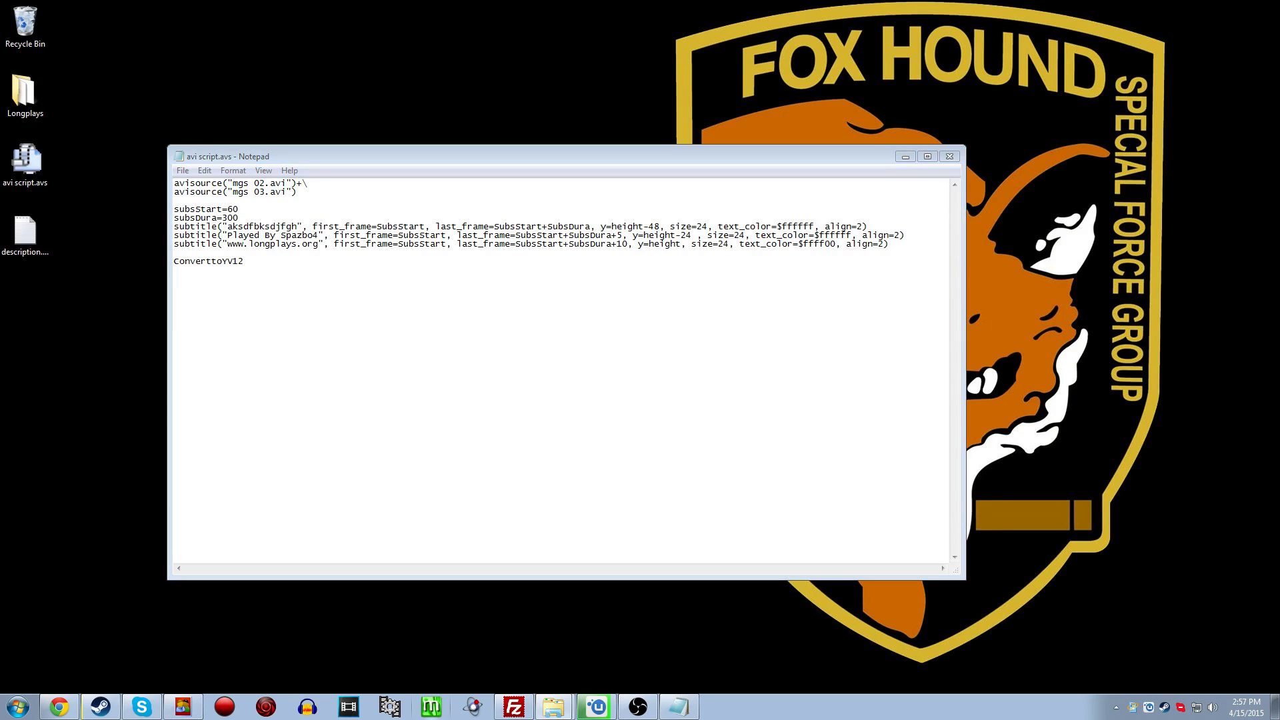
left_click(491, 340)
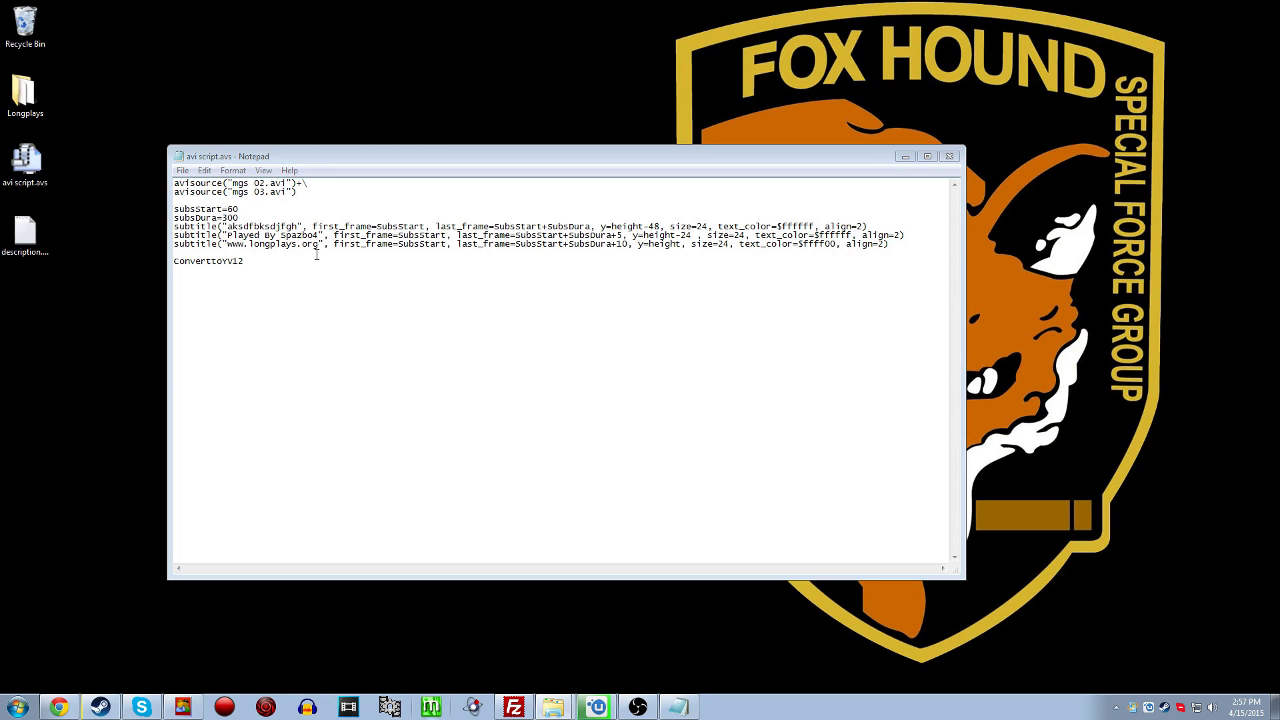
Save the changes to avi script.avs, check the saved script and close it.
left_click(950, 156)
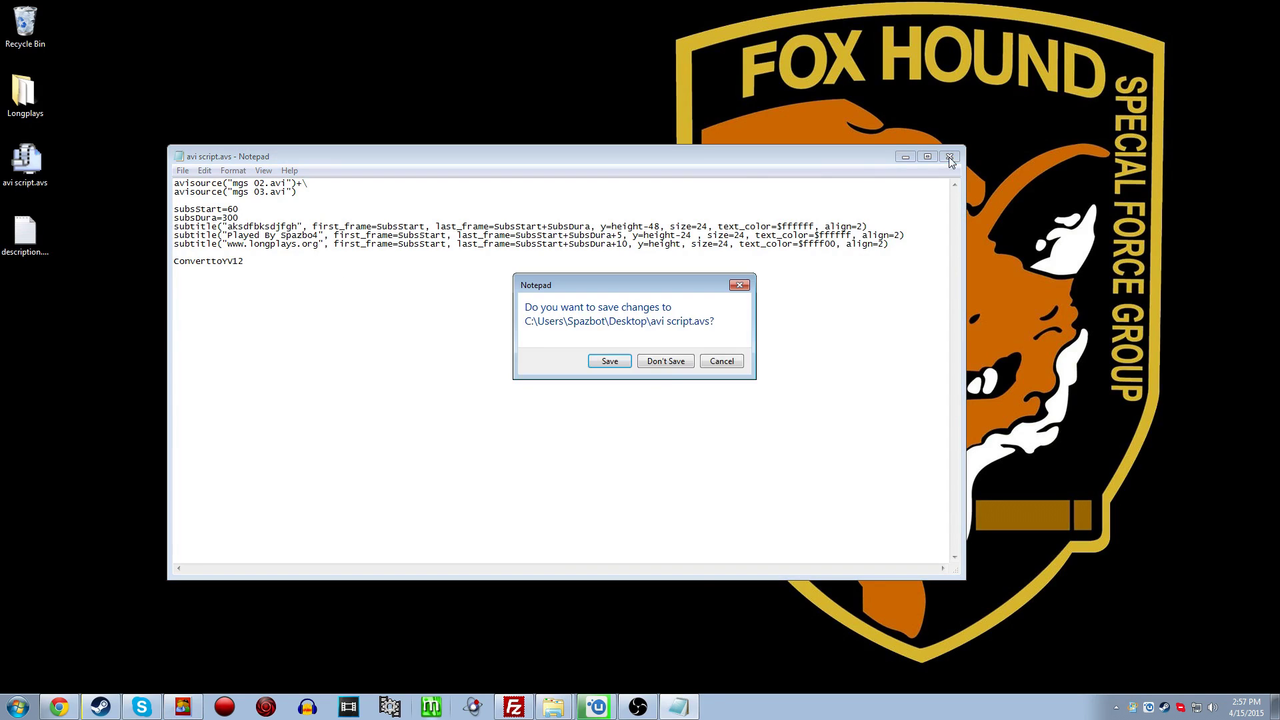
left_click(614, 362)
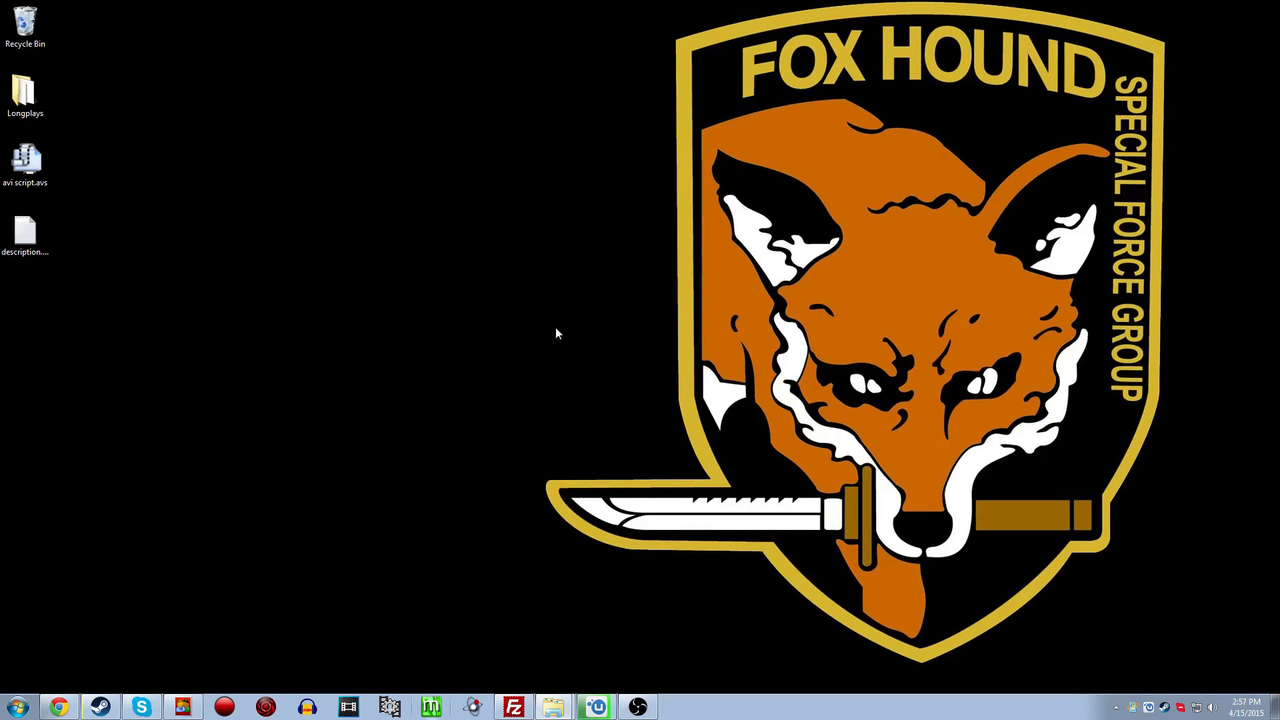
double_click(26, 181)
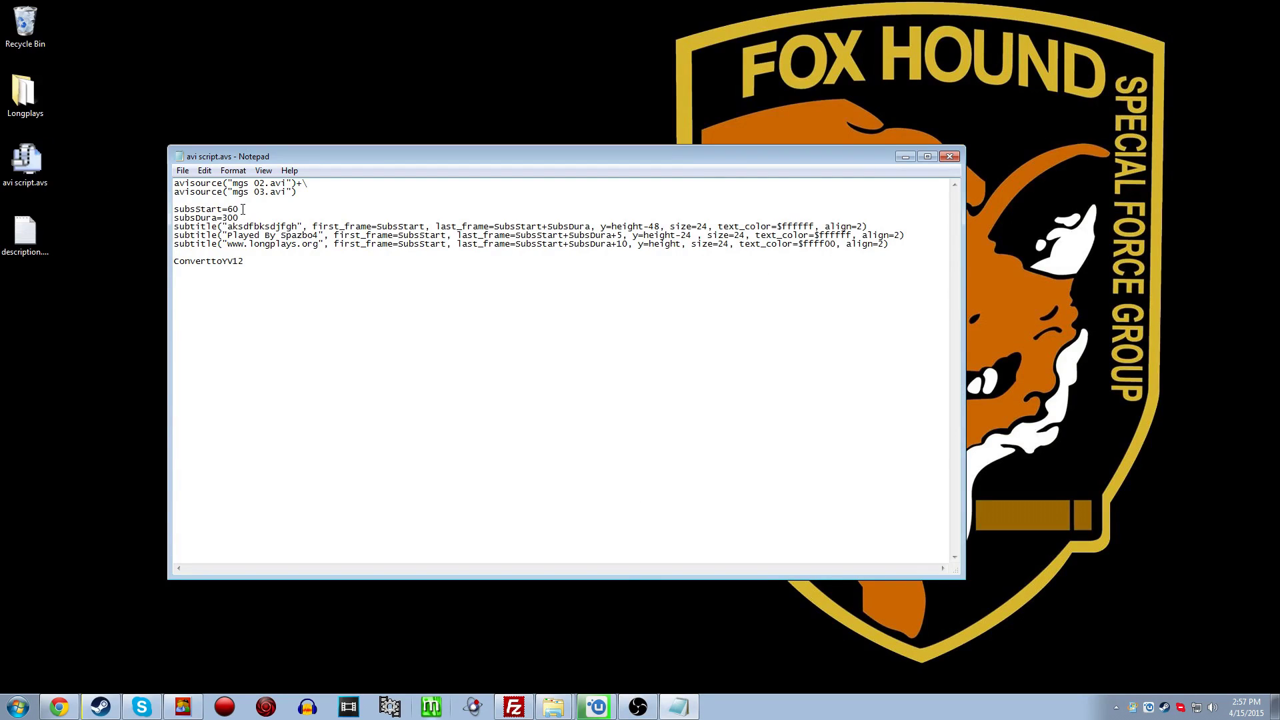
left_click(949, 156)
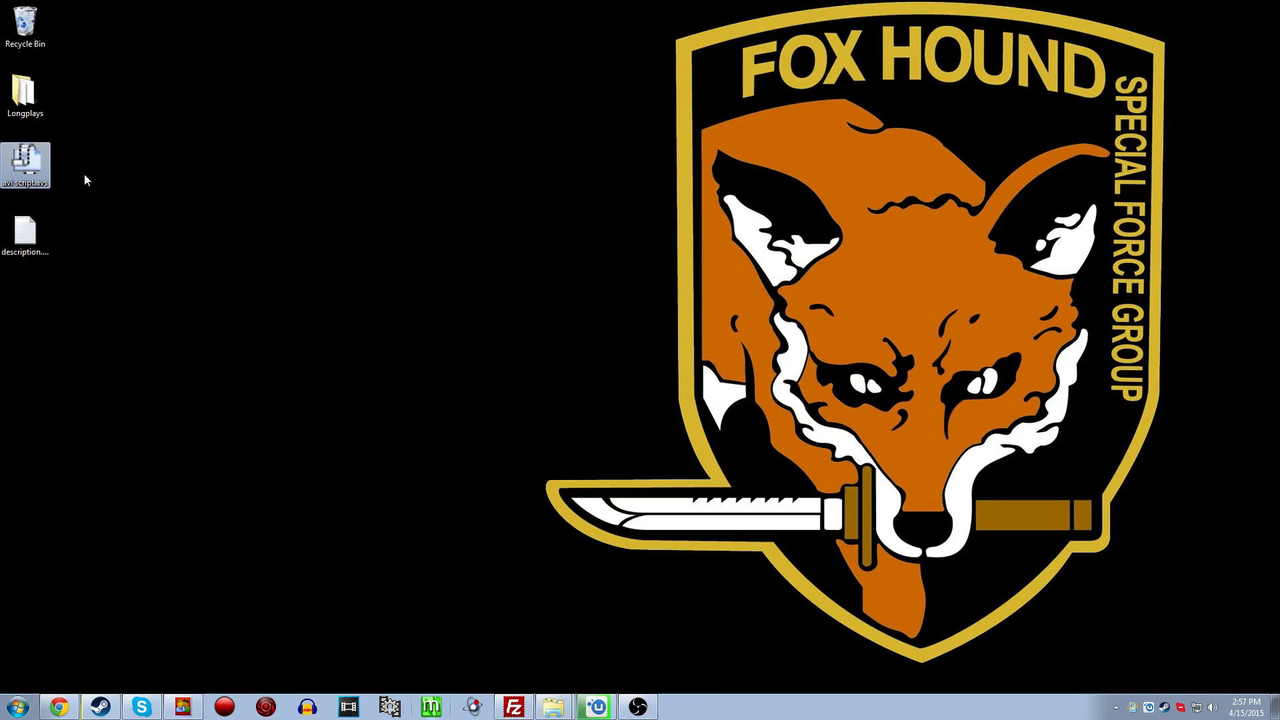
Reopen avi script.avs and reduce it to one avisource line with only .avi left as the file name.
double_click(30, 157)
left_click_drag(295, 193, 237, 184)
key("BackSpace")
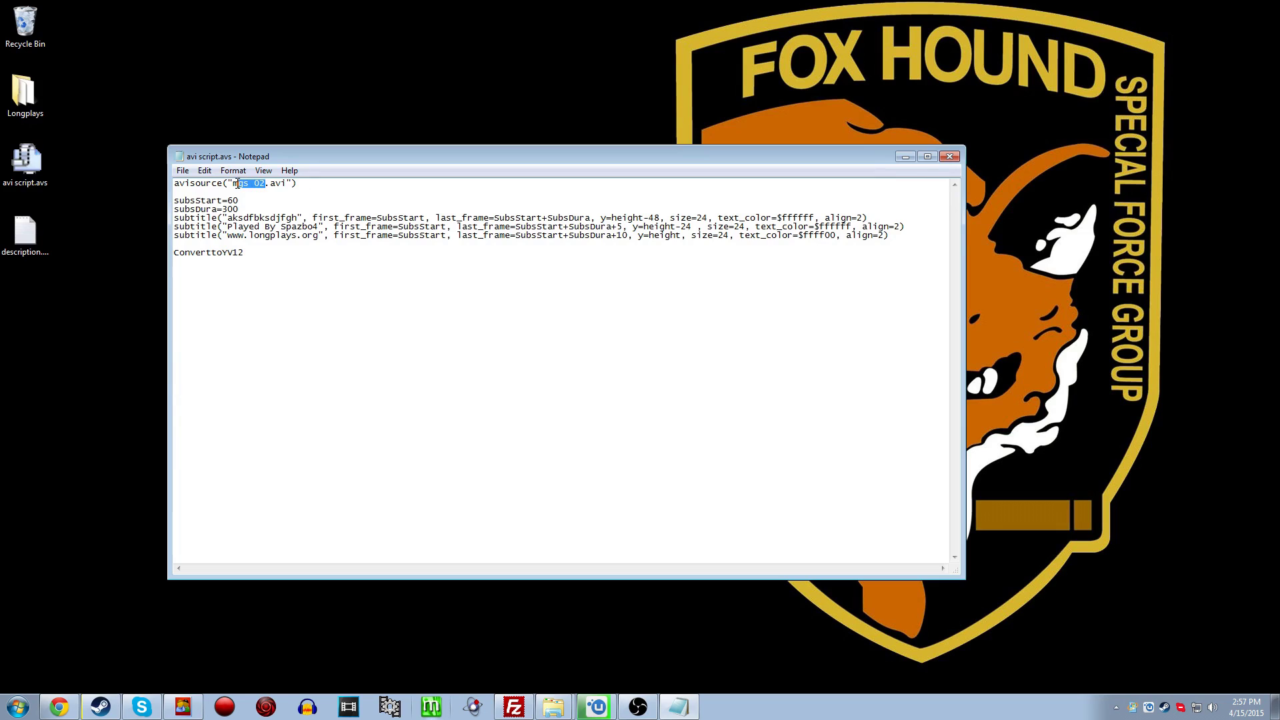
key("BackSpace")
Replace the first subtitle's text with Game Name and close the script.
left_click_drag(299, 219, 228, 219)
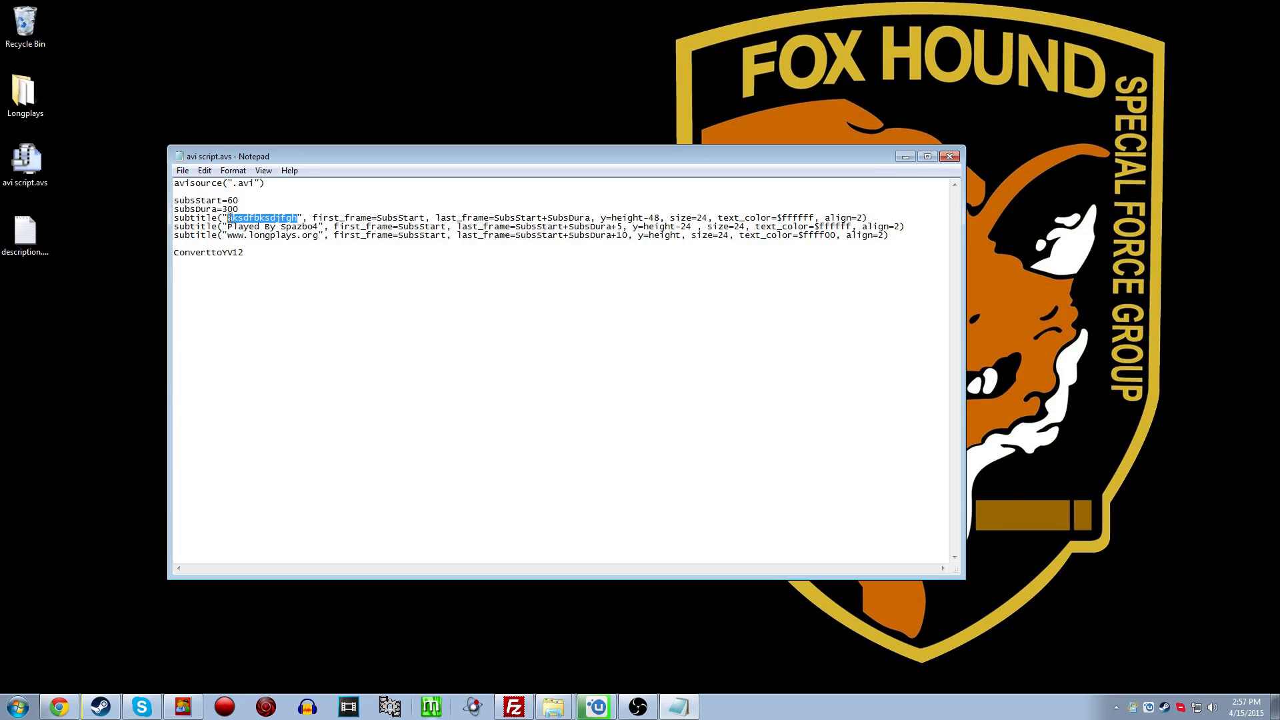
key("BackSpace")
type("Game Name")
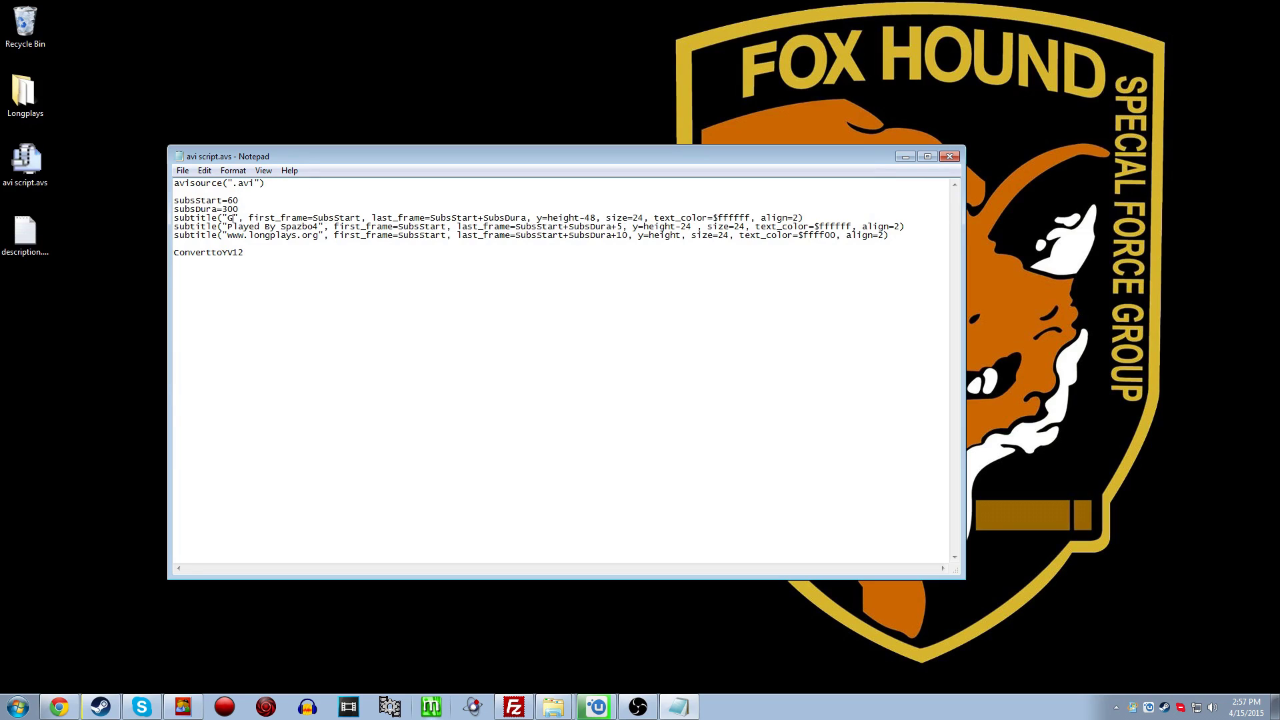
key("alt+F4")
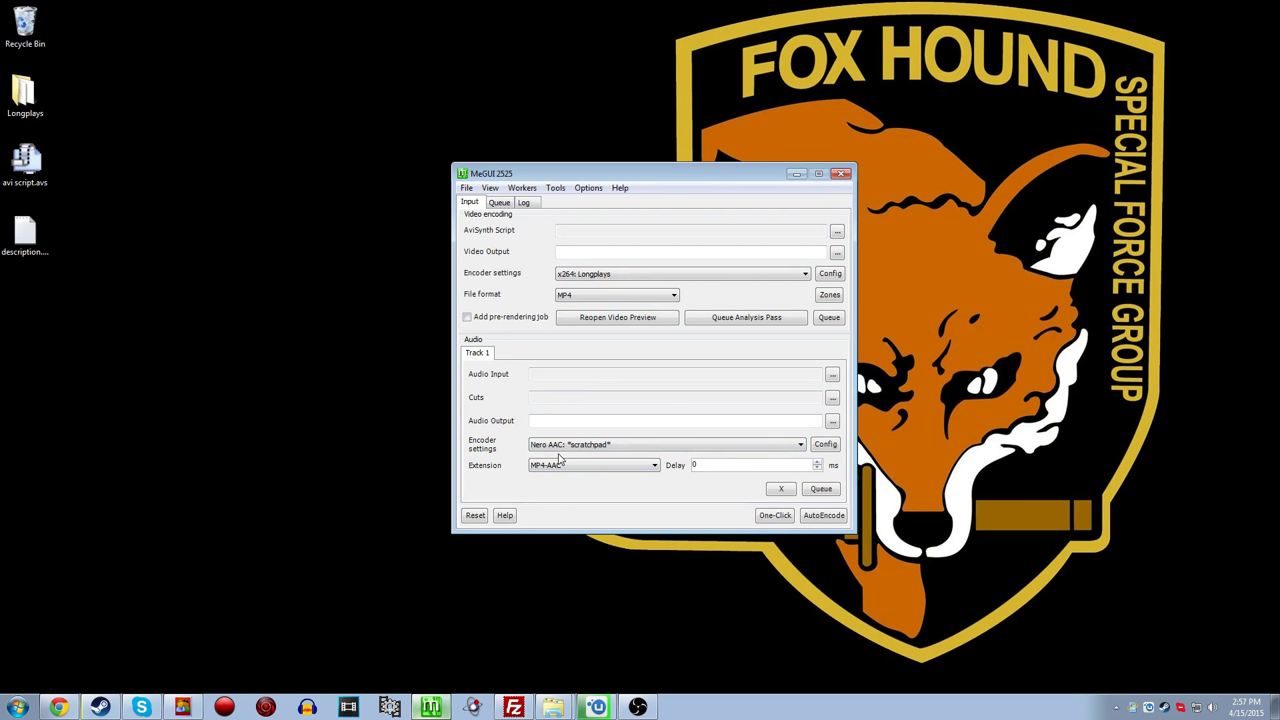
Switch to MeGUI, review the Nero AAC audio encoder configuration and accept it.
left_click(589, 188)
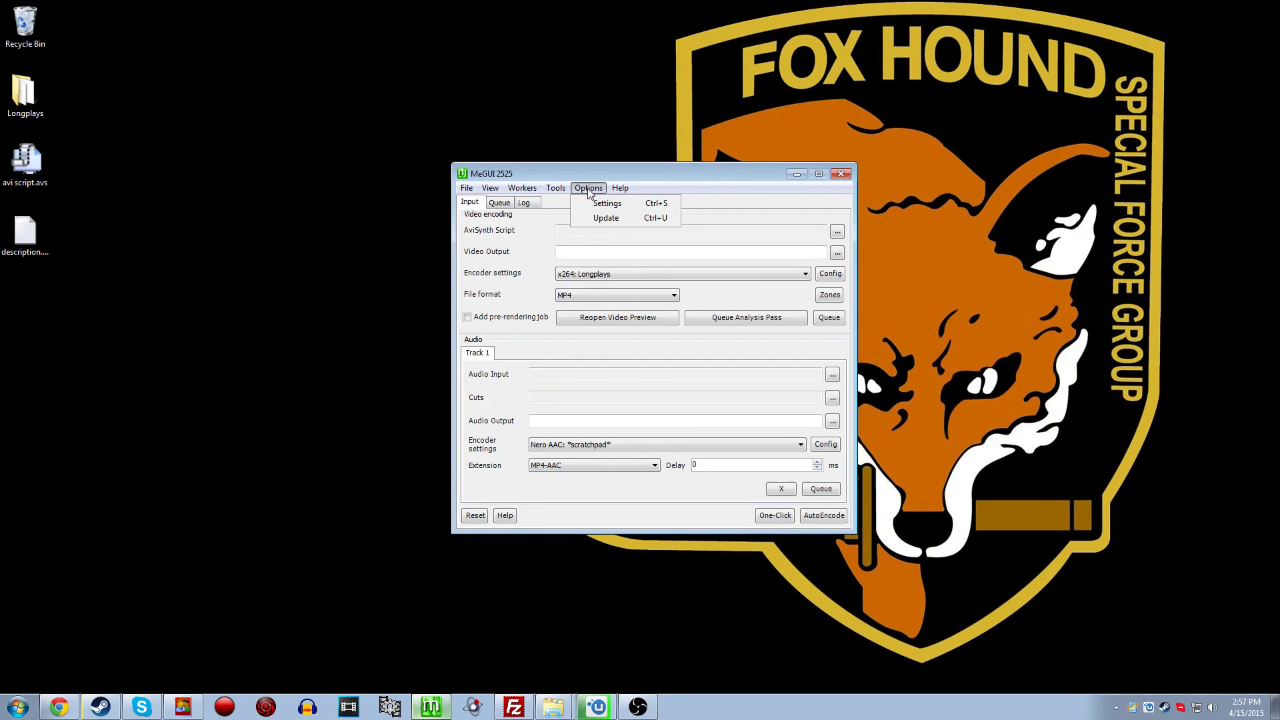
left_click(825, 445)
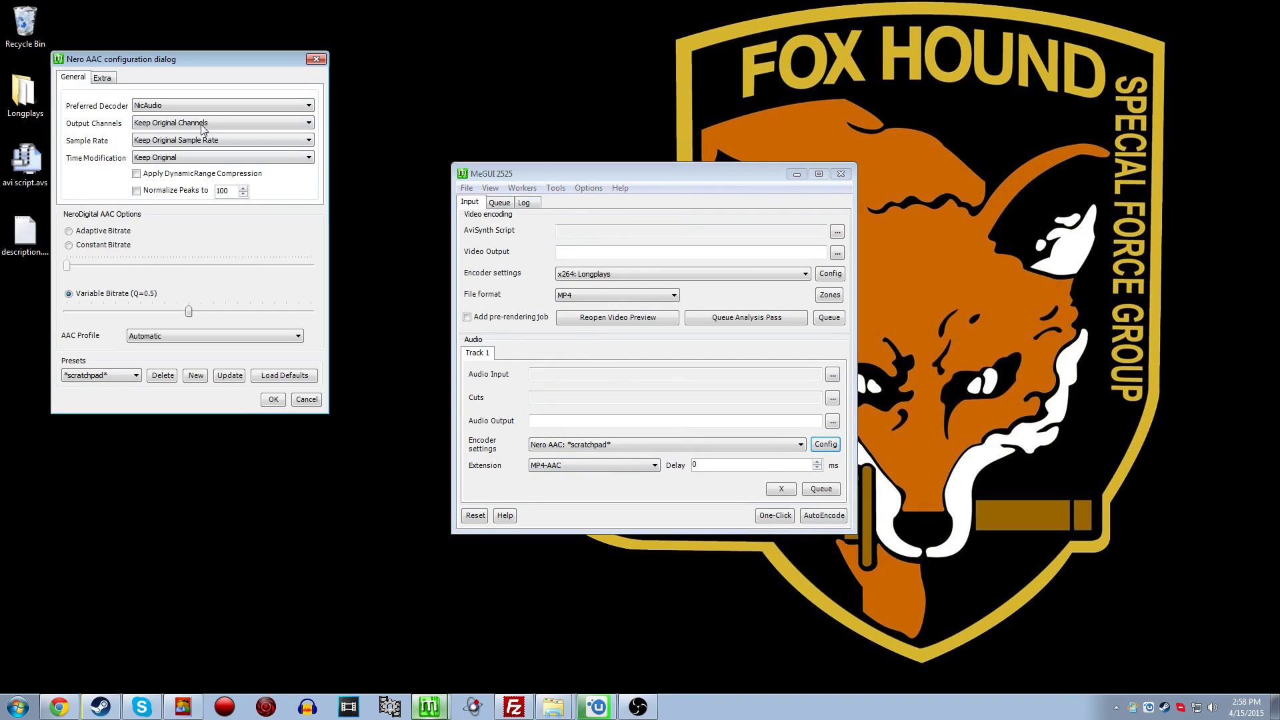
left_click(272, 400)
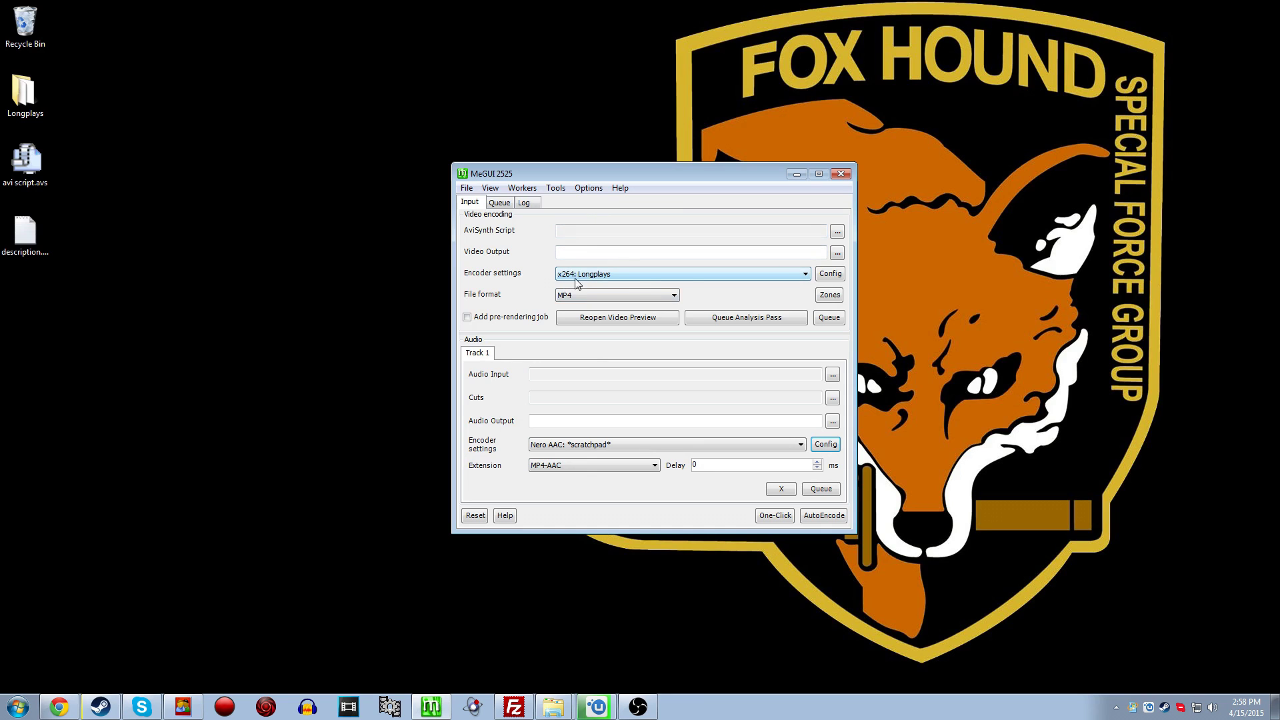
Set the x264 encoding mode to Const. Quality for the Longplays preset and accept the configuration.
left_click(837, 275)
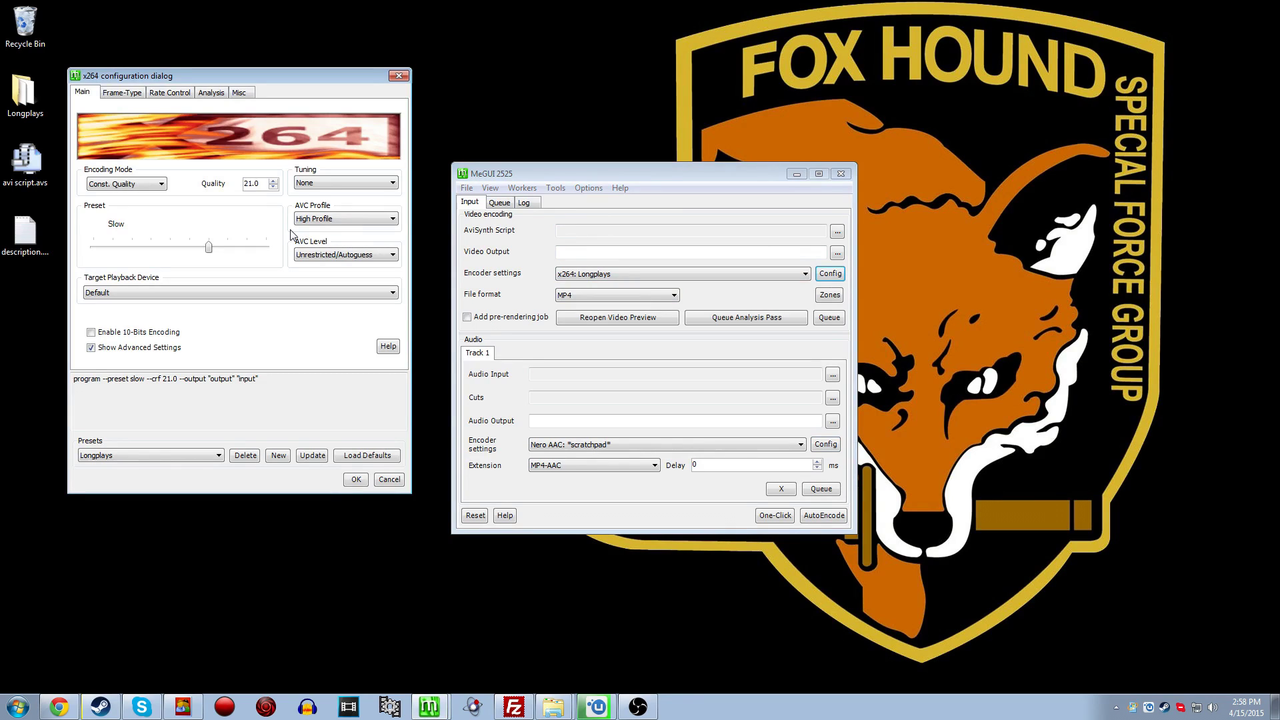
left_click(147, 186)
left_click(126, 276)
left_click(131, 193)
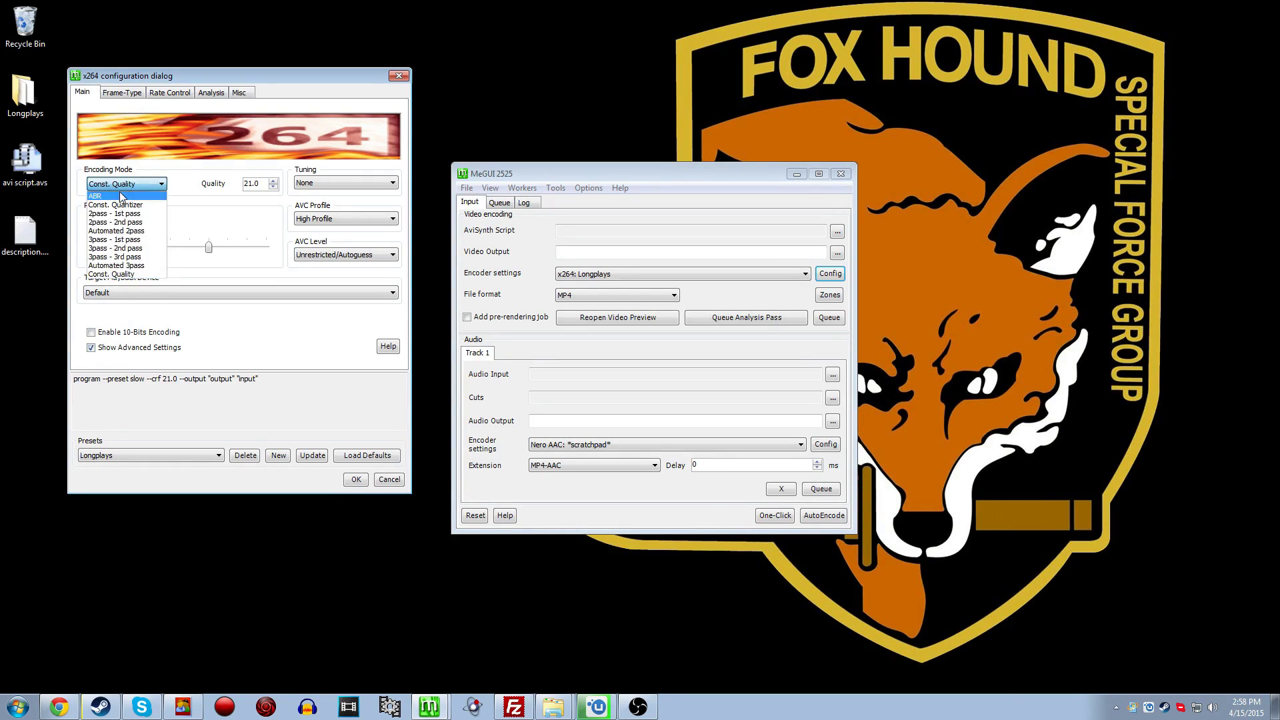
left_click(114, 276)
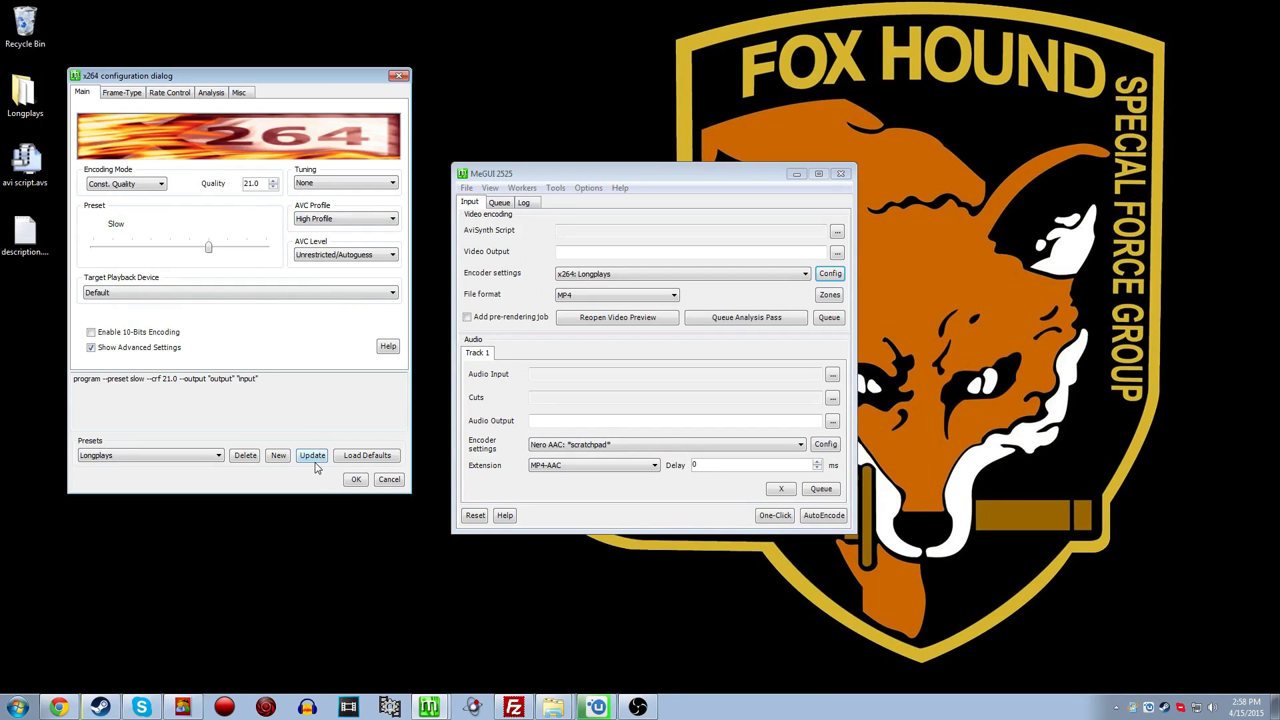
left_click(355, 480)
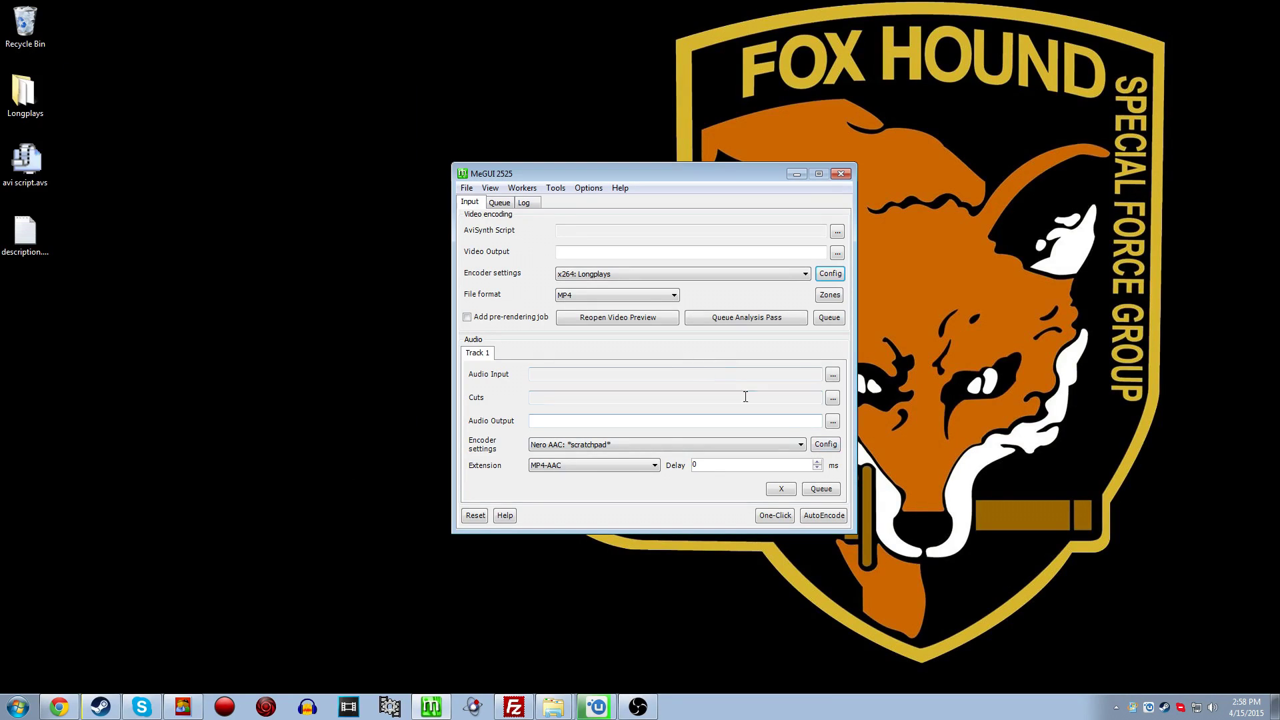
Check the NeroAacEnc entry in the external program settings and save the settings.
left_click(587, 190)
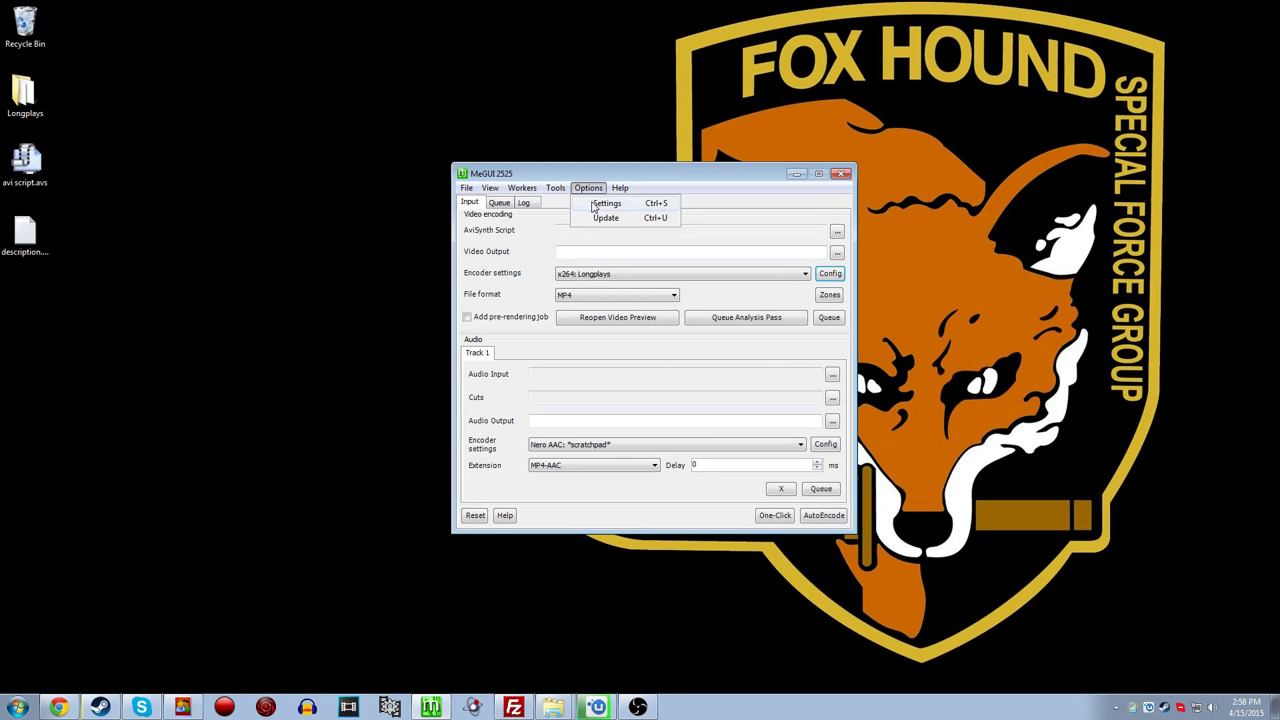
left_click(595, 203)
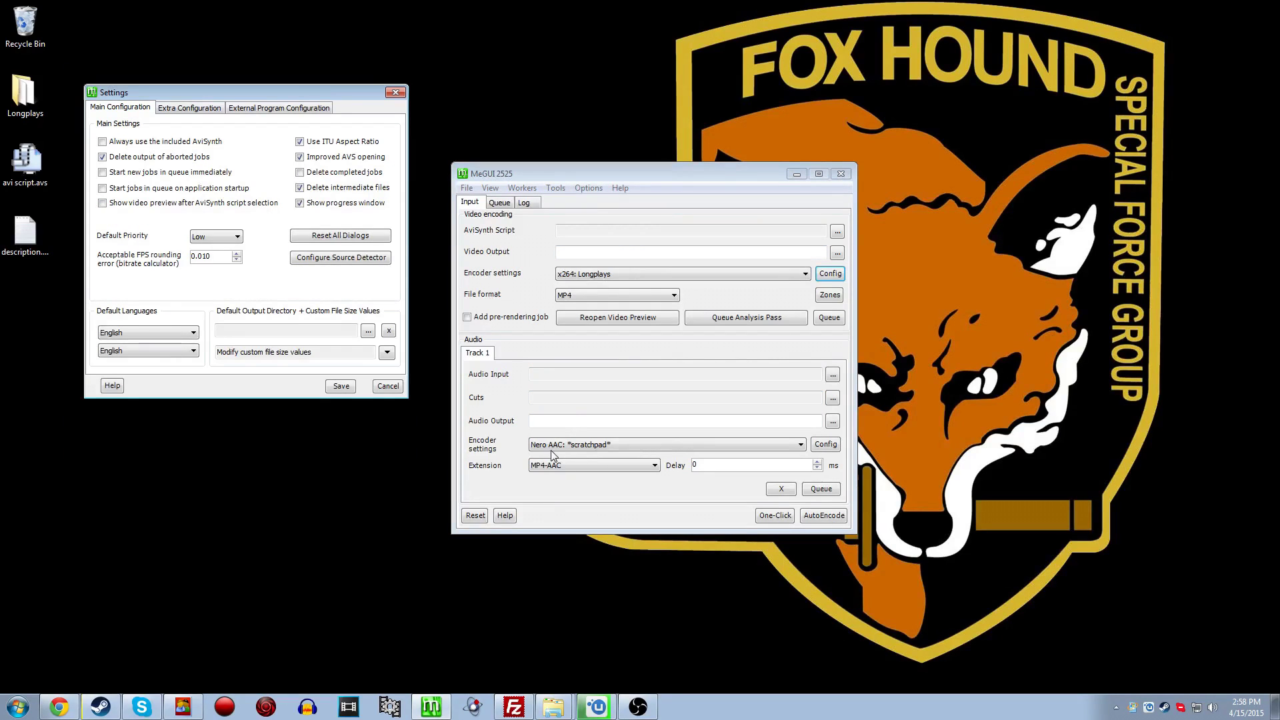
left_click(296, 109)
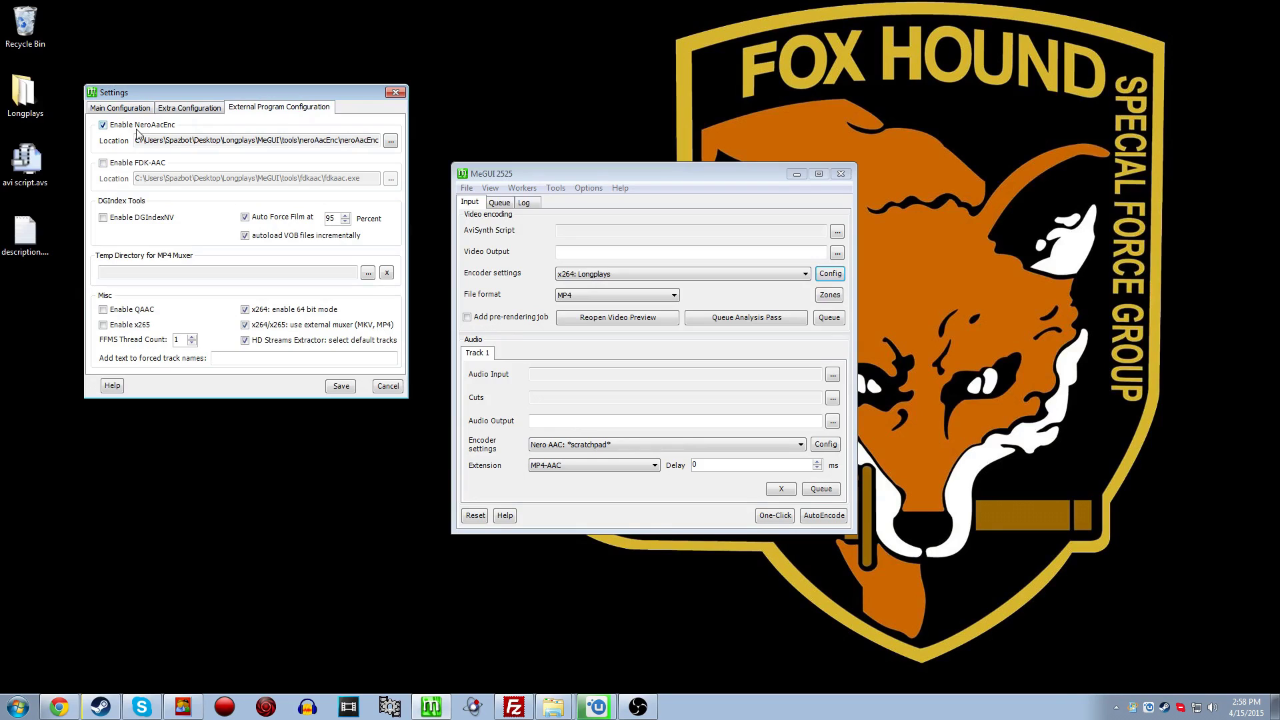
left_click(588, 193)
left_click(341, 386)
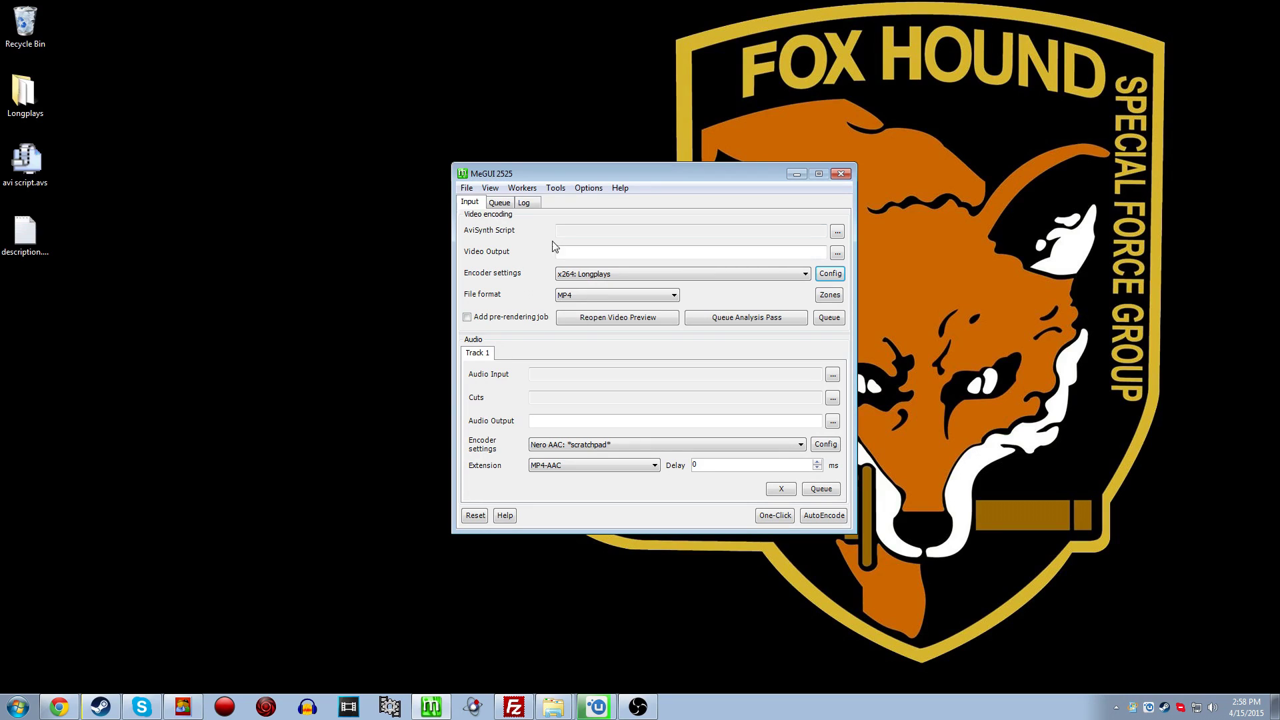
Open the AVS Script Creator and load D:\avi script.avs as its video input.
left_click(556, 189)
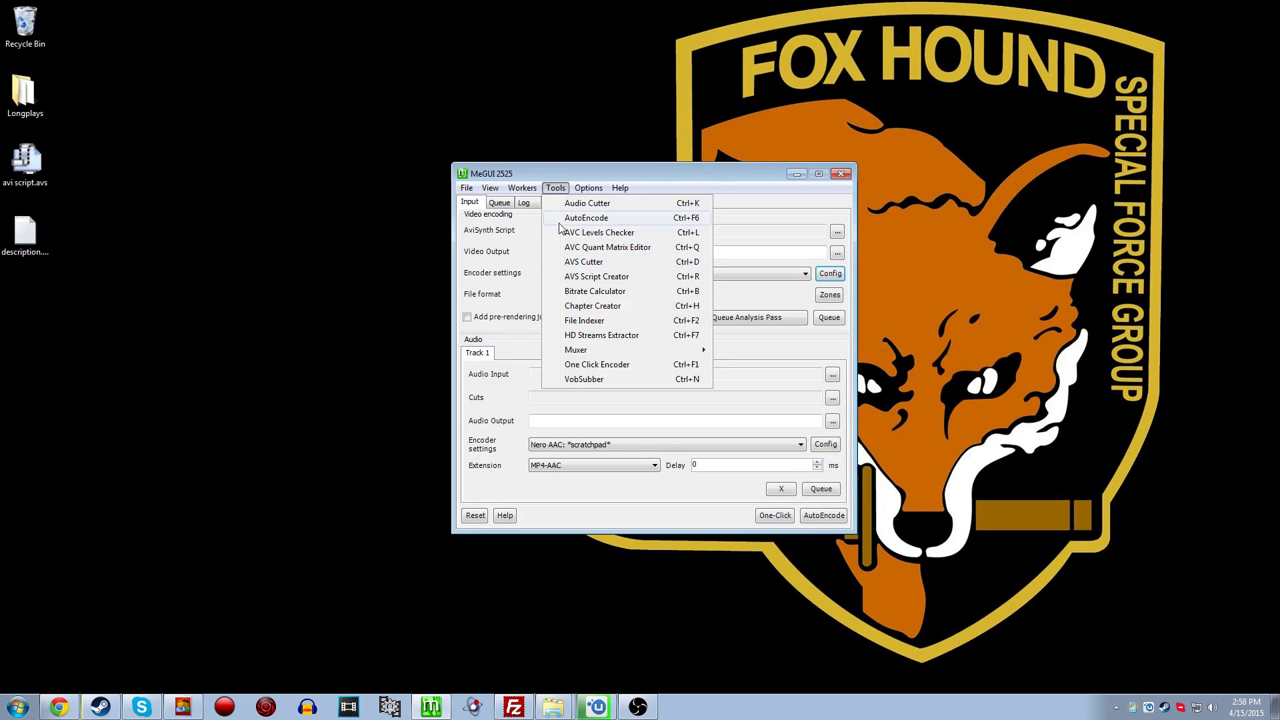
left_click(557, 191)
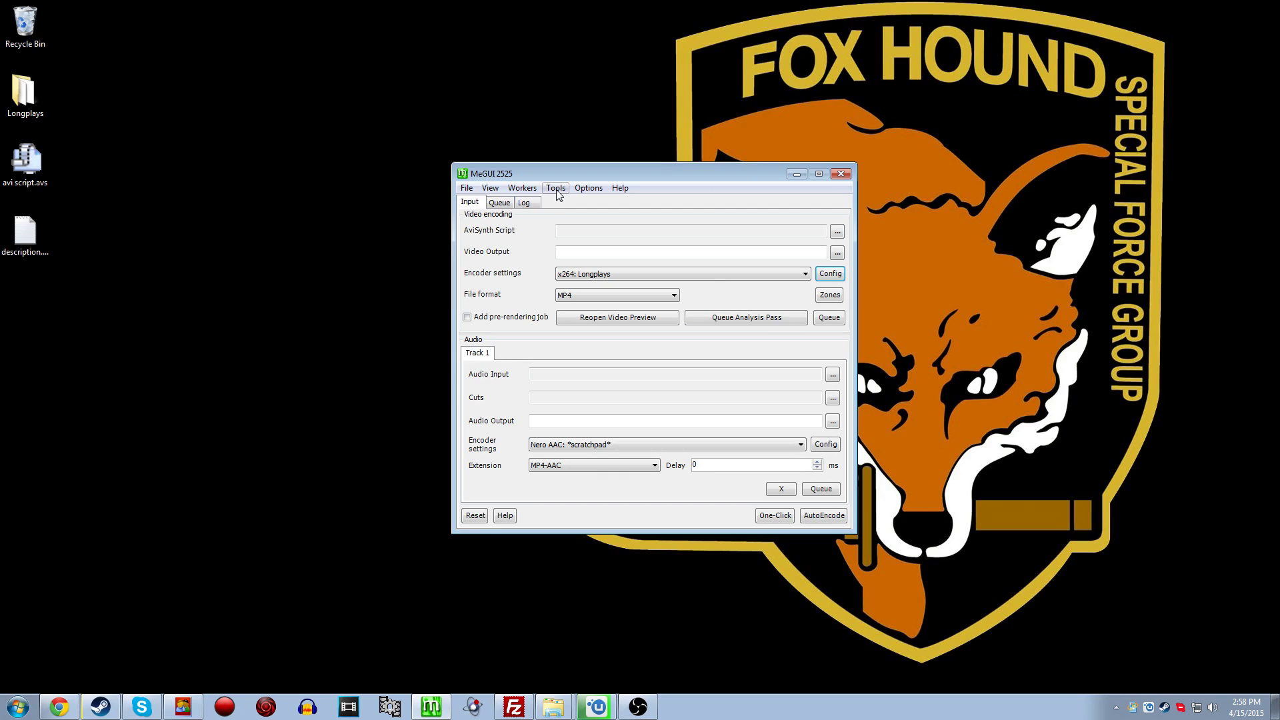
left_click(557, 192)
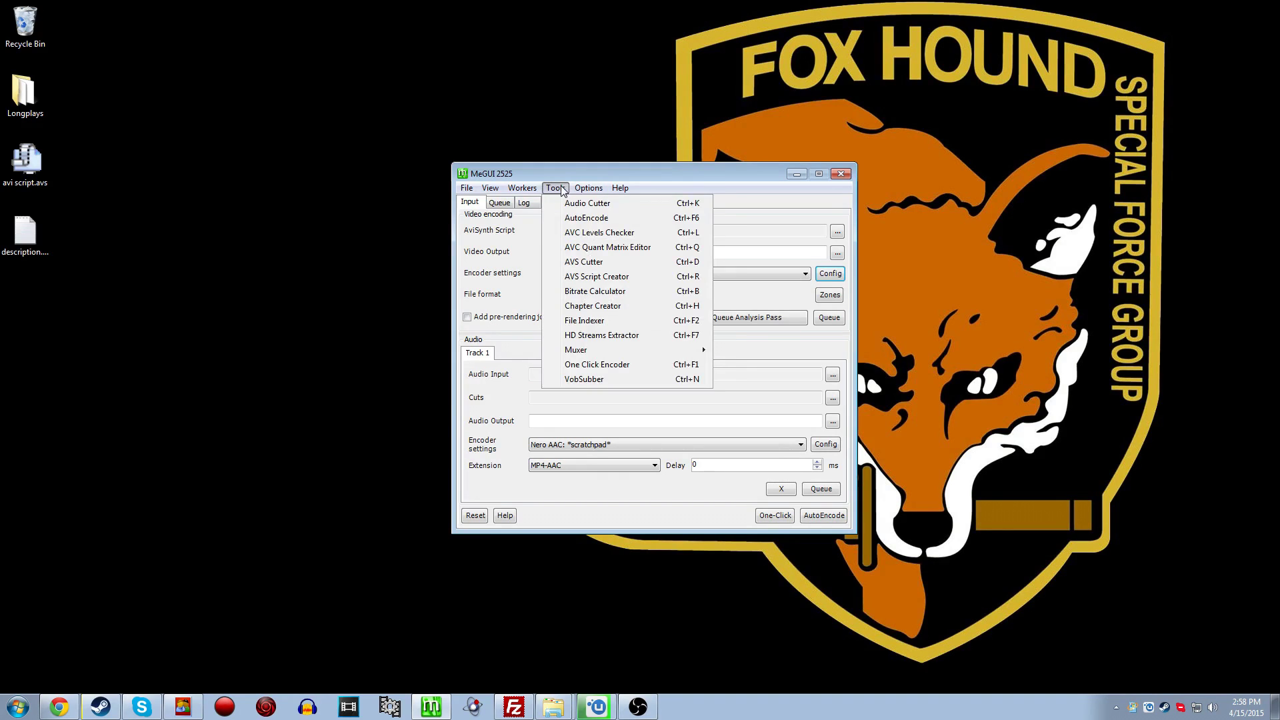
left_click(574, 279)
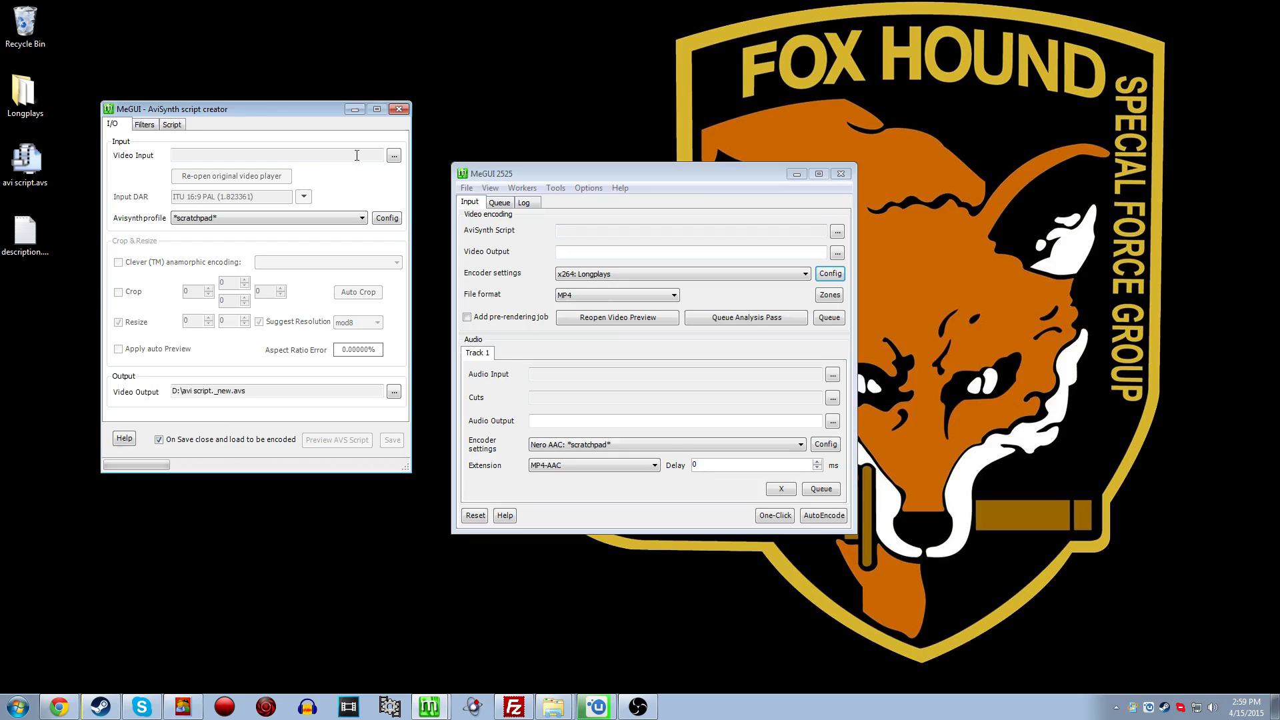
left_click_drag(357, 156, 357, 156)
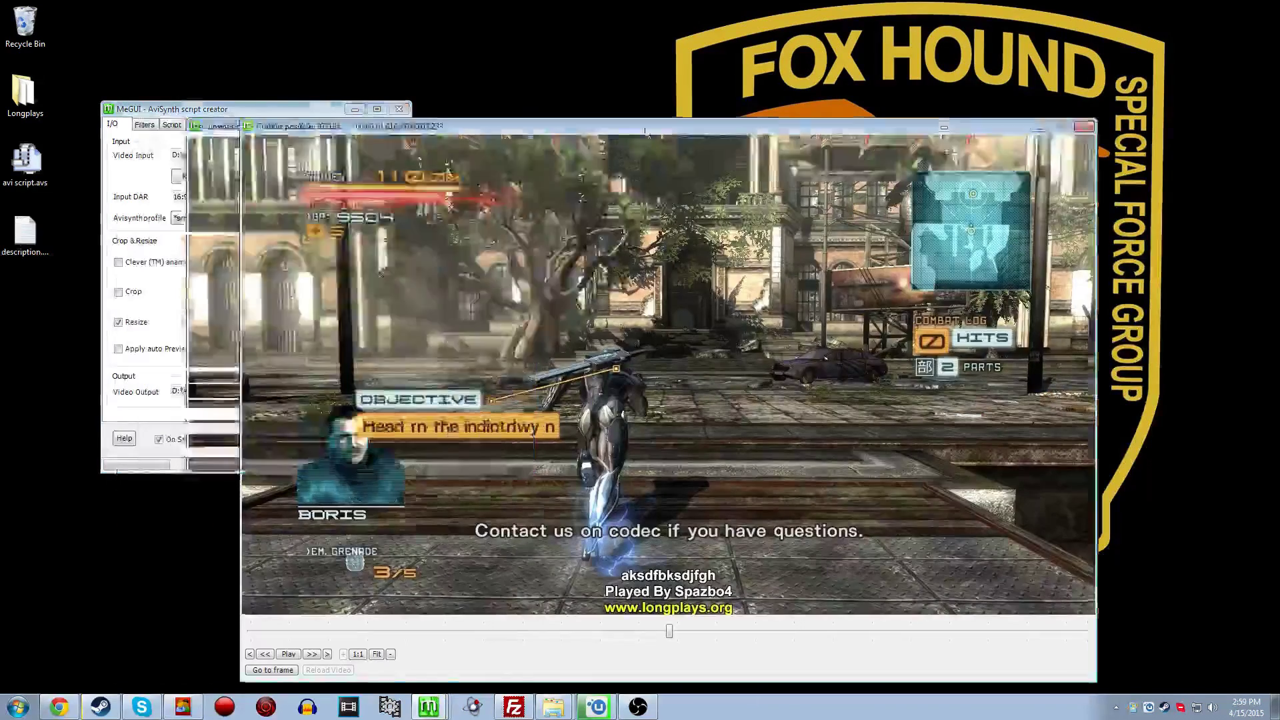
Turn off Resize and turn on Crop for the loaded video, and close the script creator without saving.
left_click_drag(649, 145, 811, 85)
left_click(247, 109)
left_click_drag(246, 103, 199, 104)
left_click(86, 322)
left_click(86, 292)
left_click(178, 299)
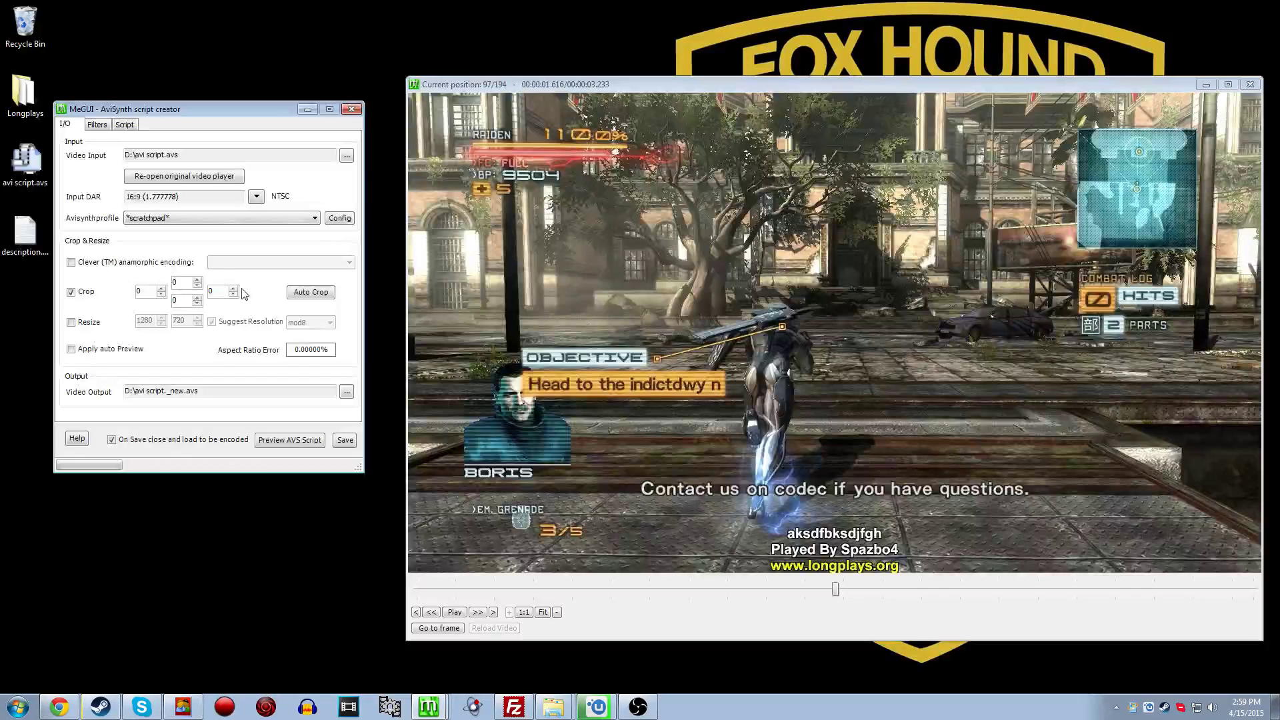
left_click(351, 108)
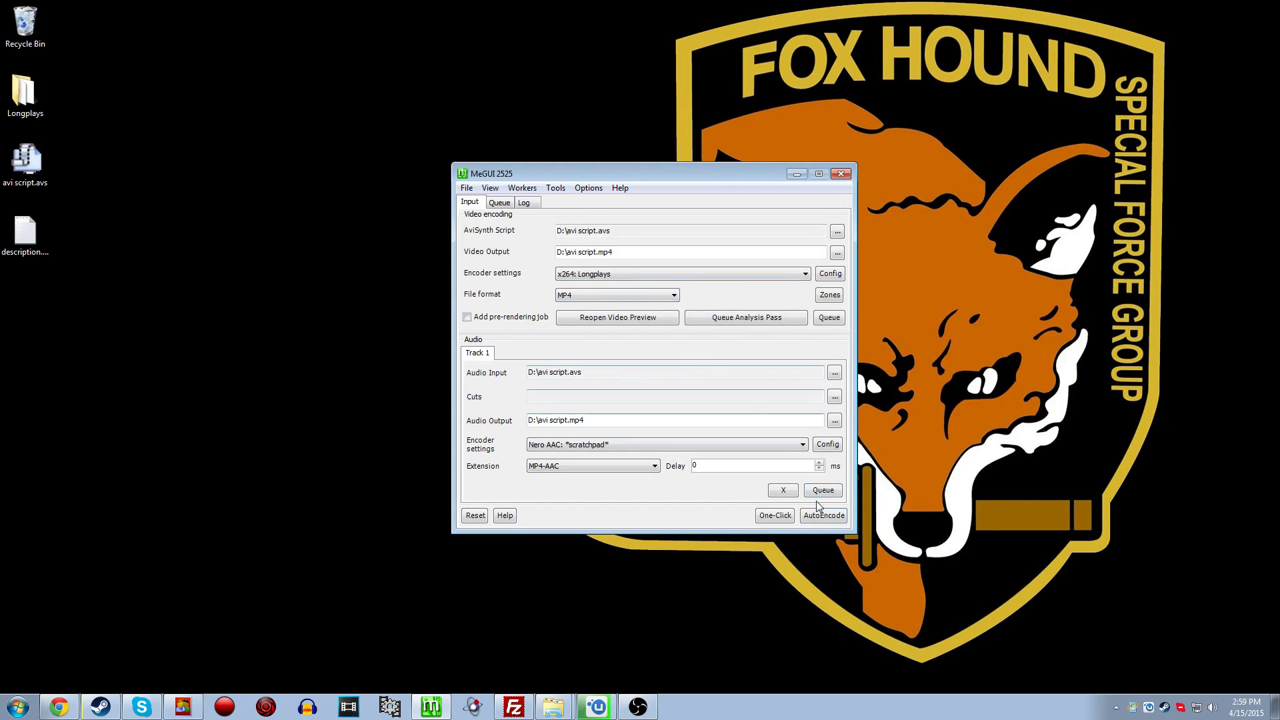
Use MP4 as the video file format and rename the video output to D:\avi script-v.mp4.
left_click(596, 297)
left_click(589, 293)
left_click(601, 253)
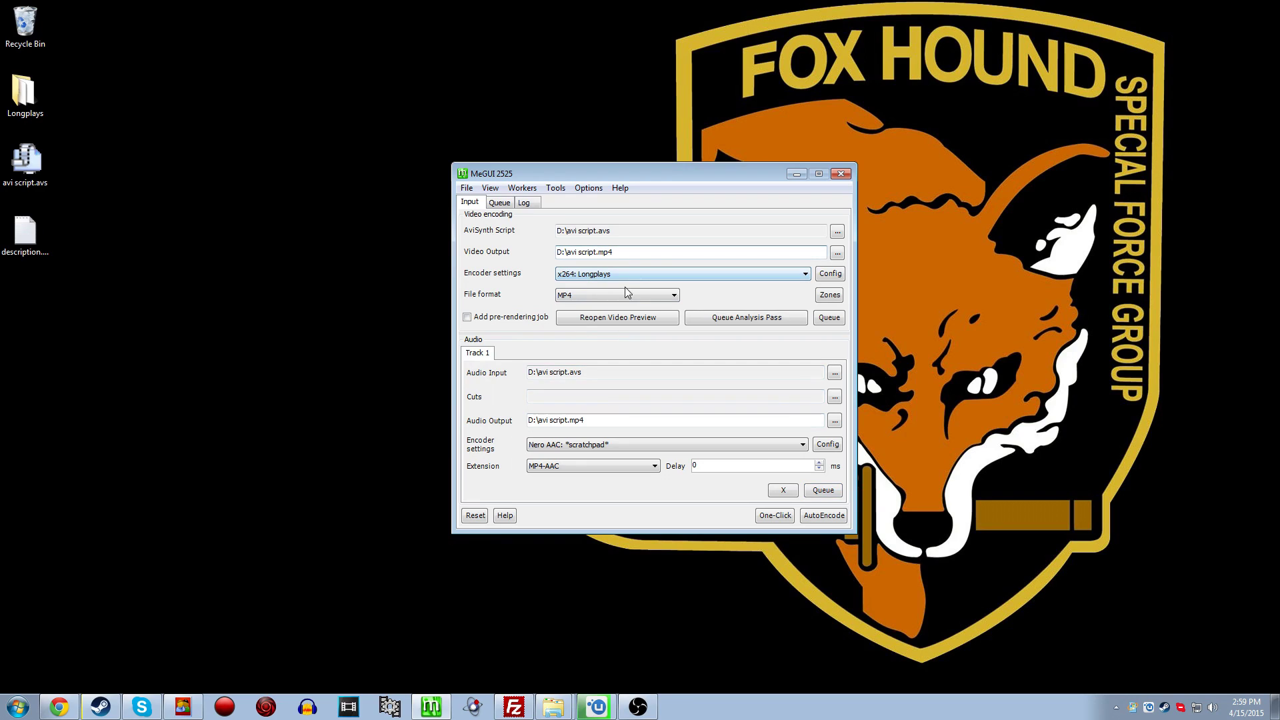
type("-v")
Queue the audio and video encoding jobs and show the job queue.
left_click(823, 490)
left_click(829, 317)
left_click(508, 203)
Delete only the avi script-v.mp4 mux job, removing its dependencies, and start the remaining queued jobs.
left_click(508, 257)
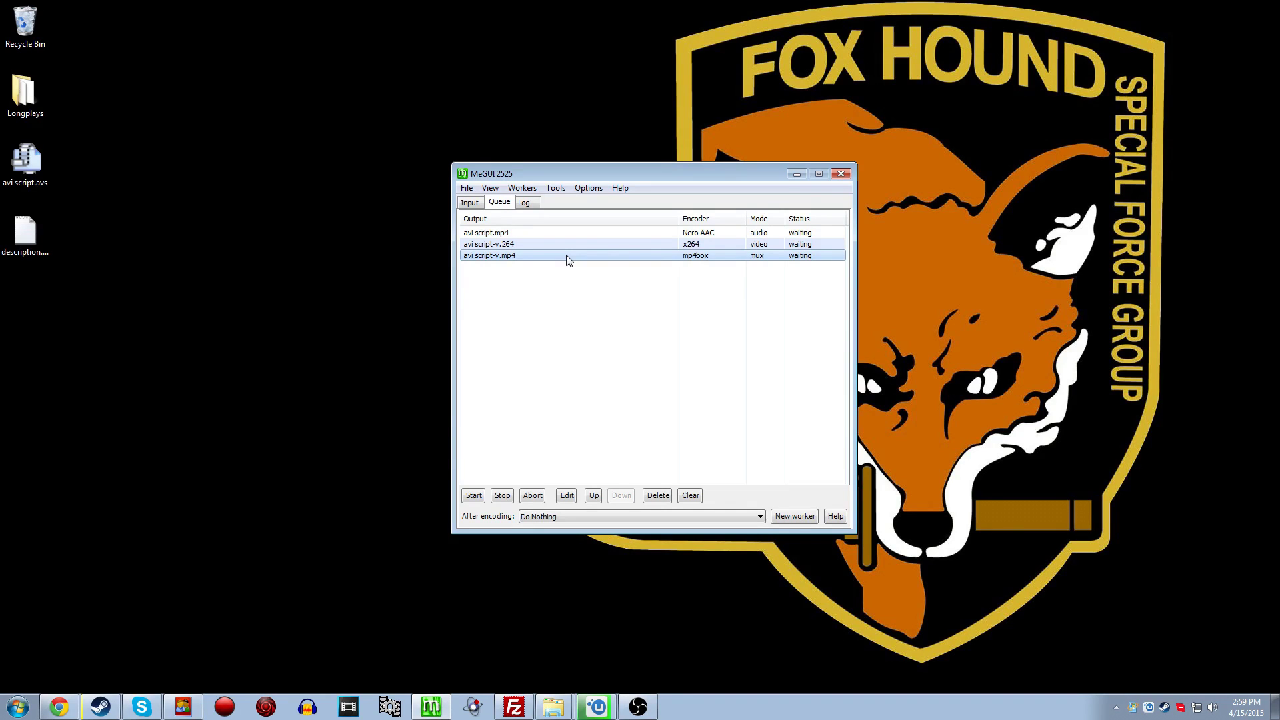
key("Delete")
key("Tab")
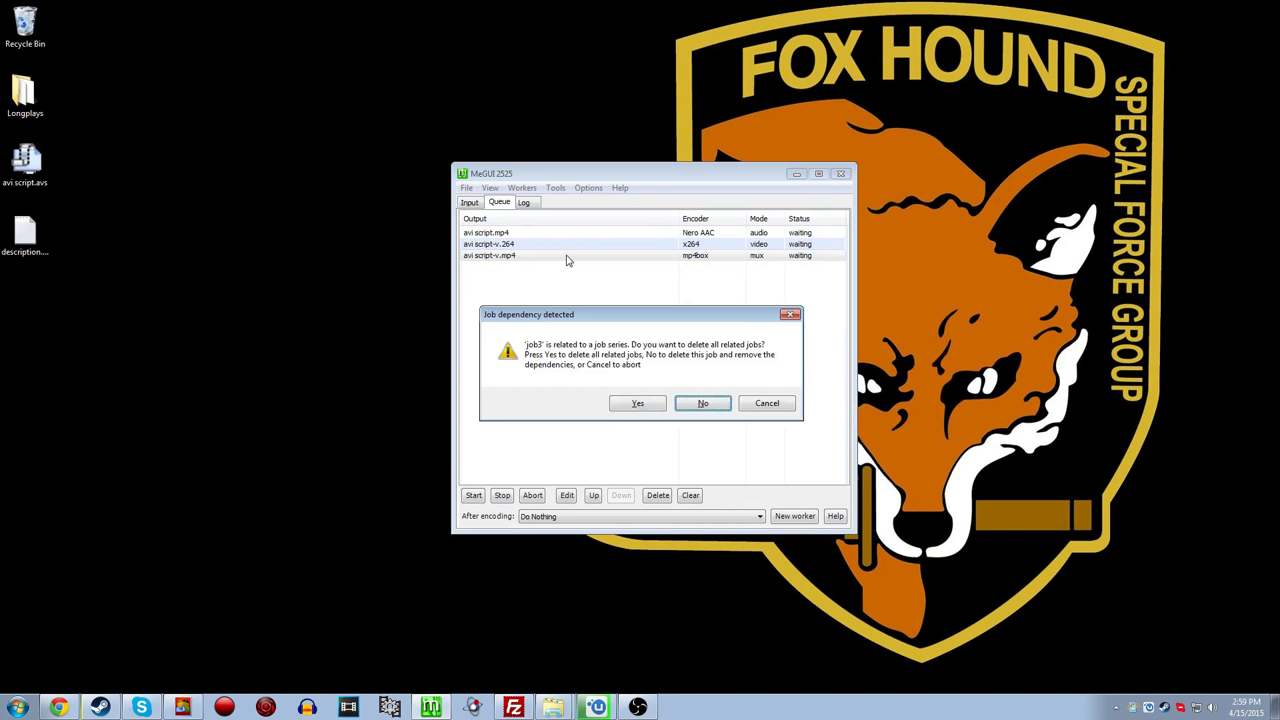
key("Return")
left_click(475, 496)
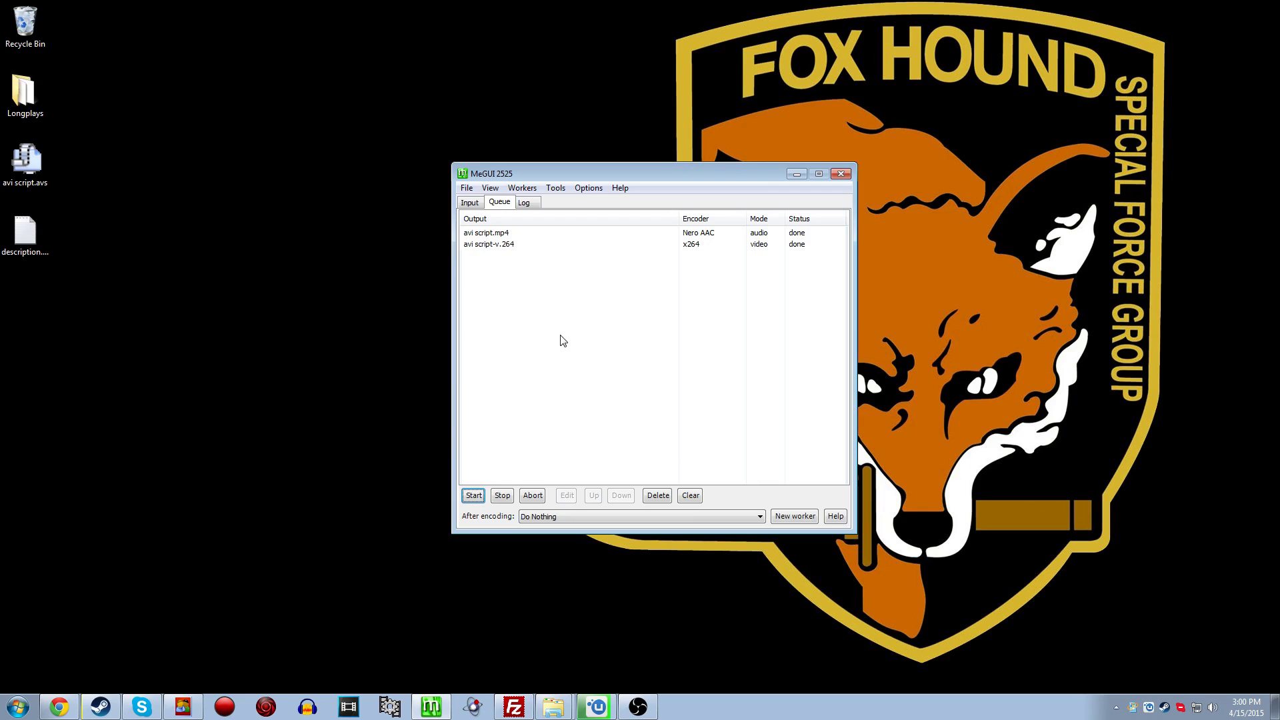
Open the MP4 Muxer and load D:\avi script-v.264 as the video input.
left_click(558, 188)
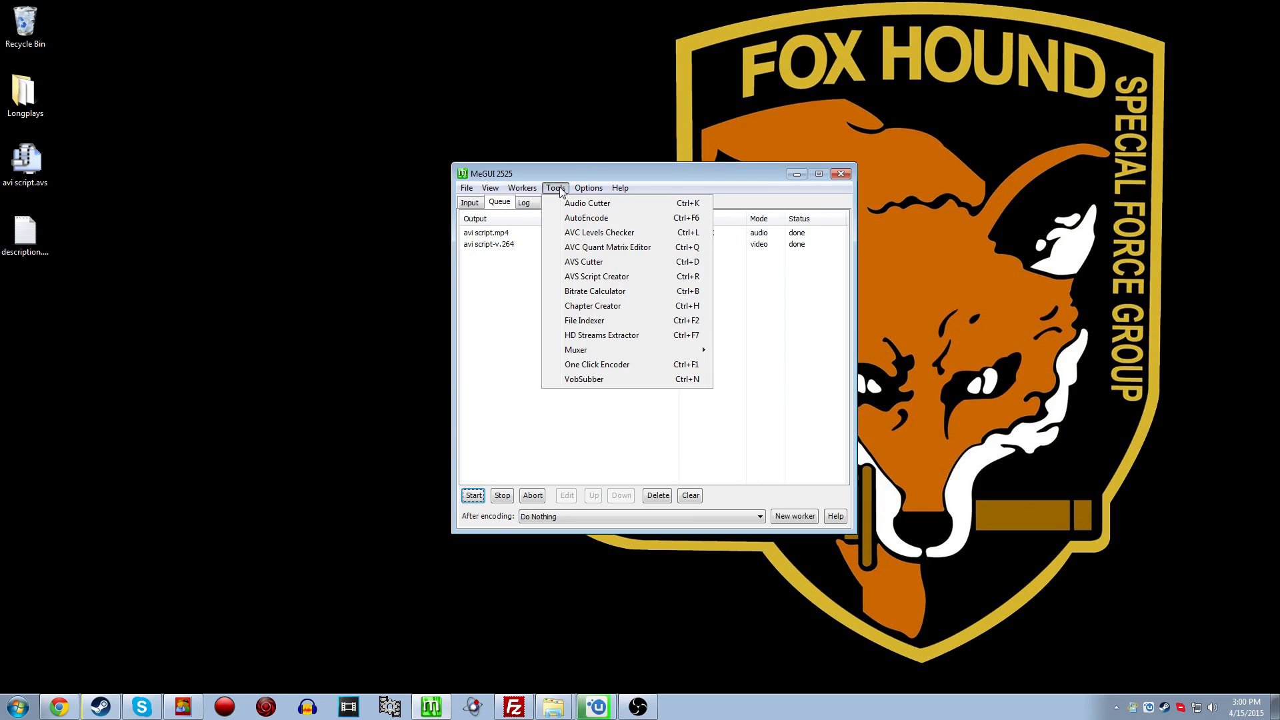
left_click(559, 189)
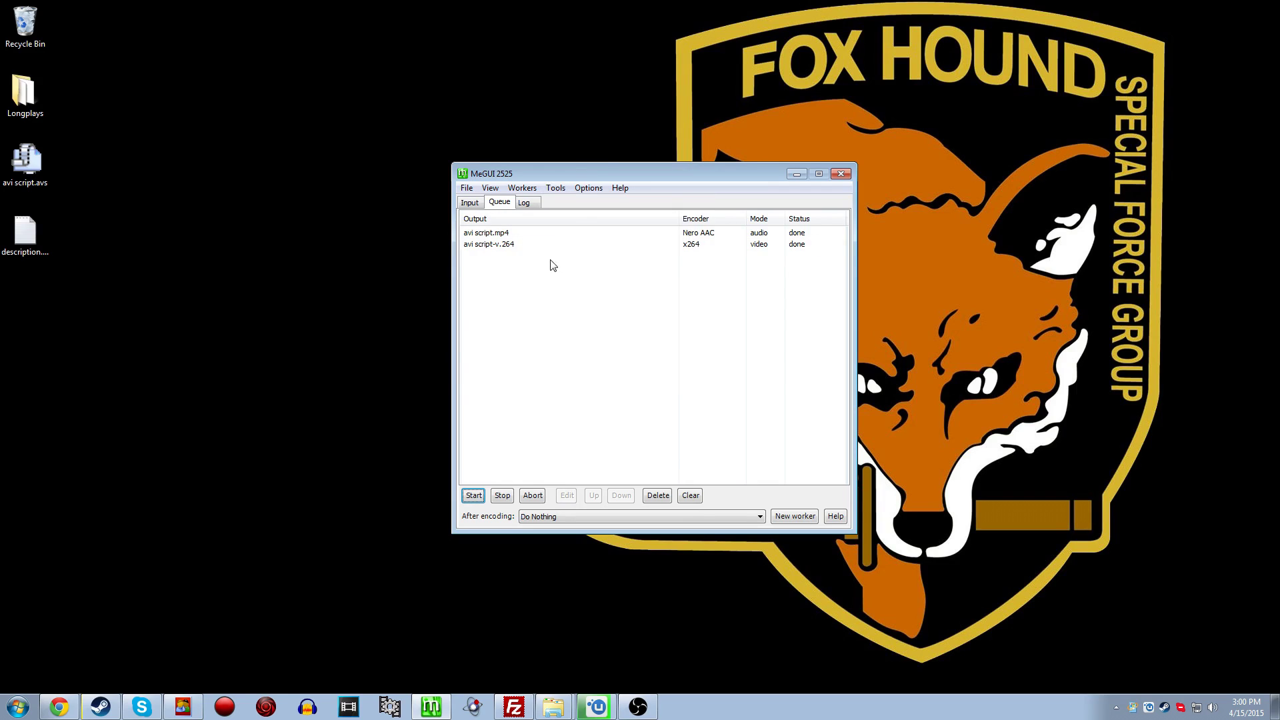
left_click(557, 189)
mouse_move(640, 350)
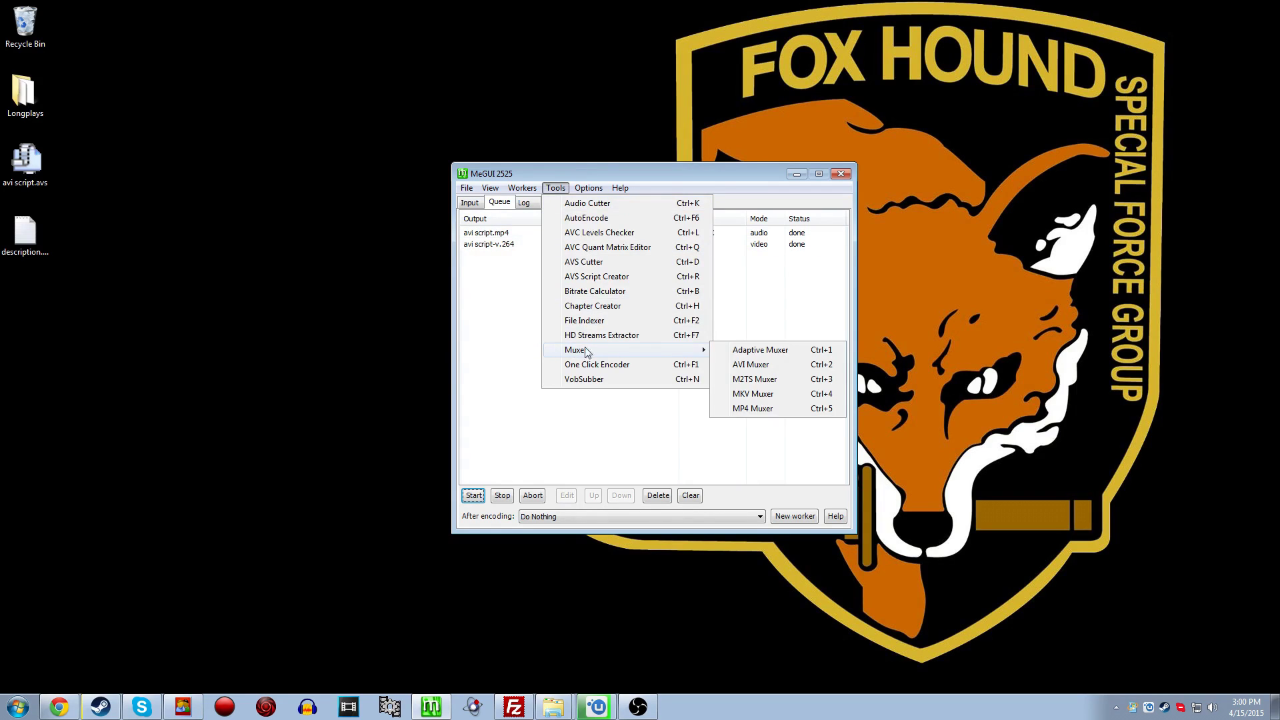
left_click(752, 412)
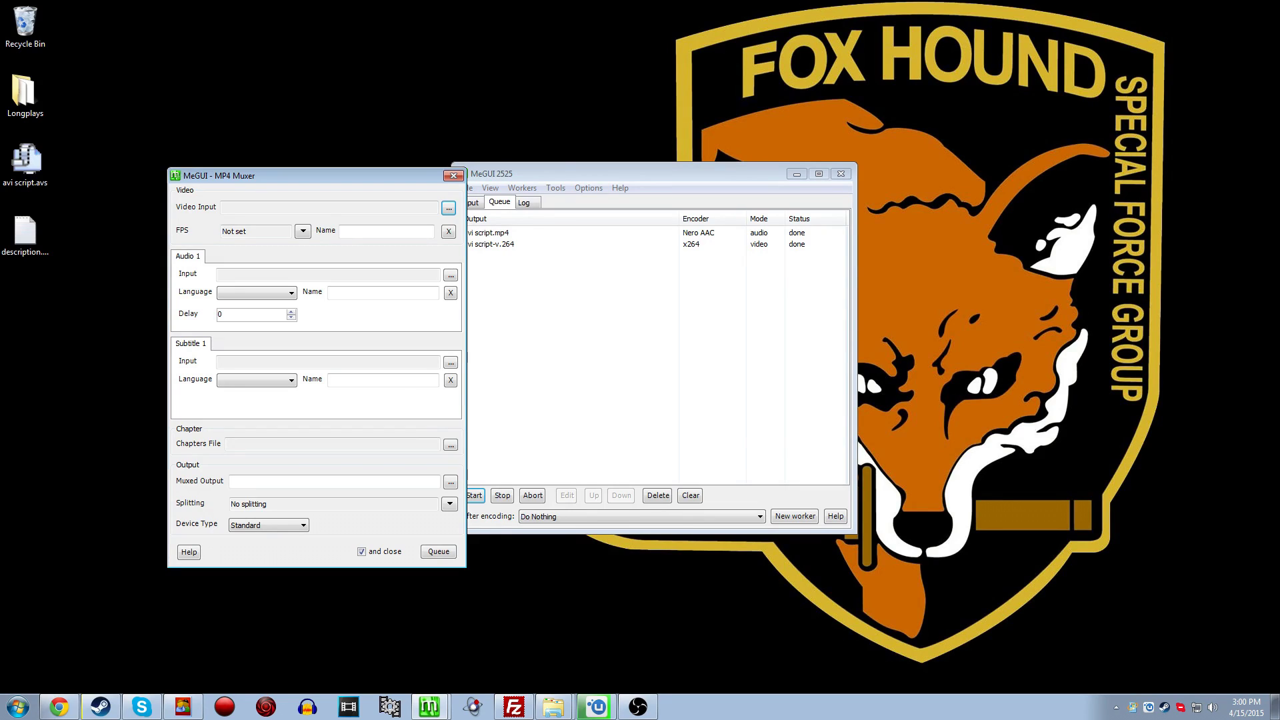
left_click(448, 208)
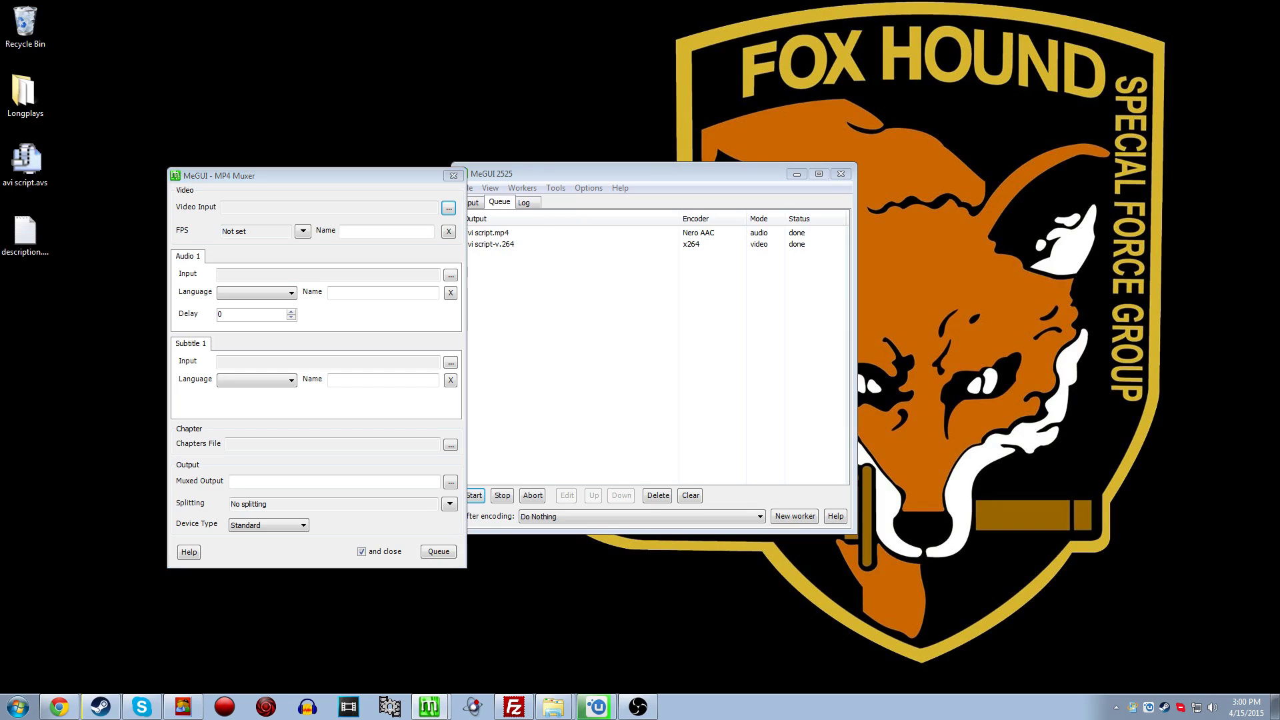
double_click(778, 353)
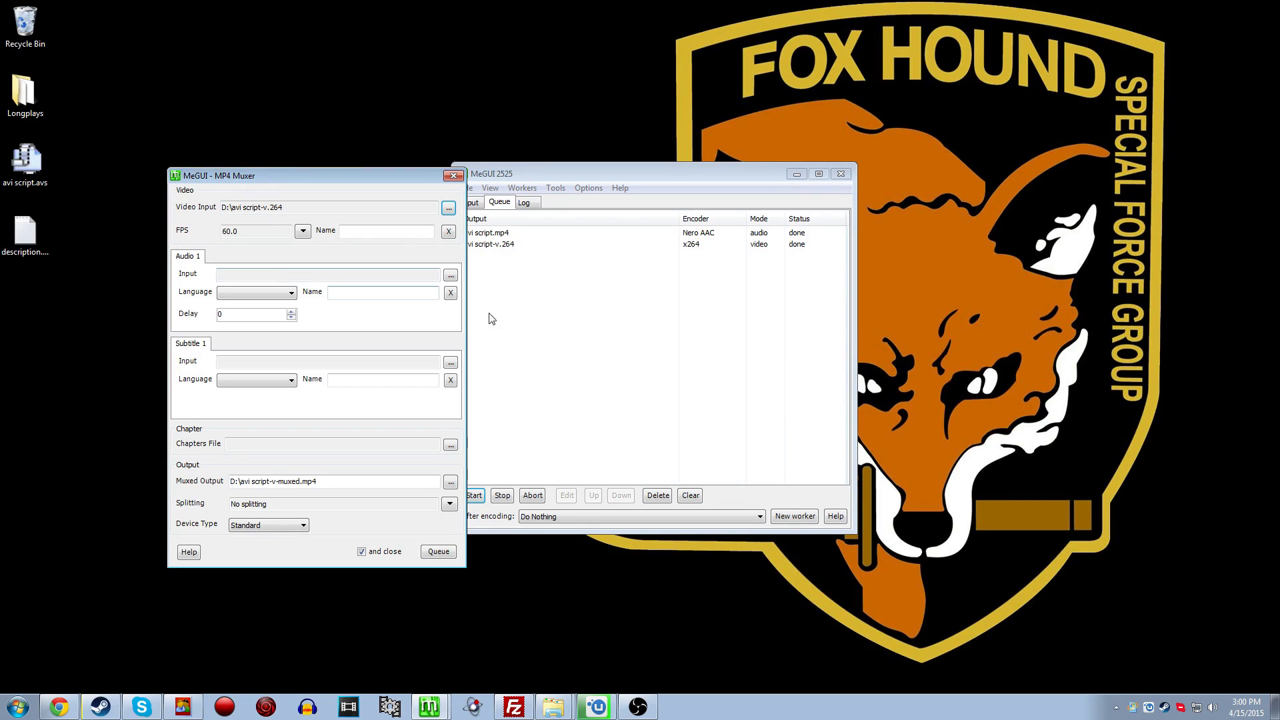
Add D:\avi script.mp4 as the muxer's first audio input, and queue and start the mux job.
left_click_drag(1104, 476, 238, 280)
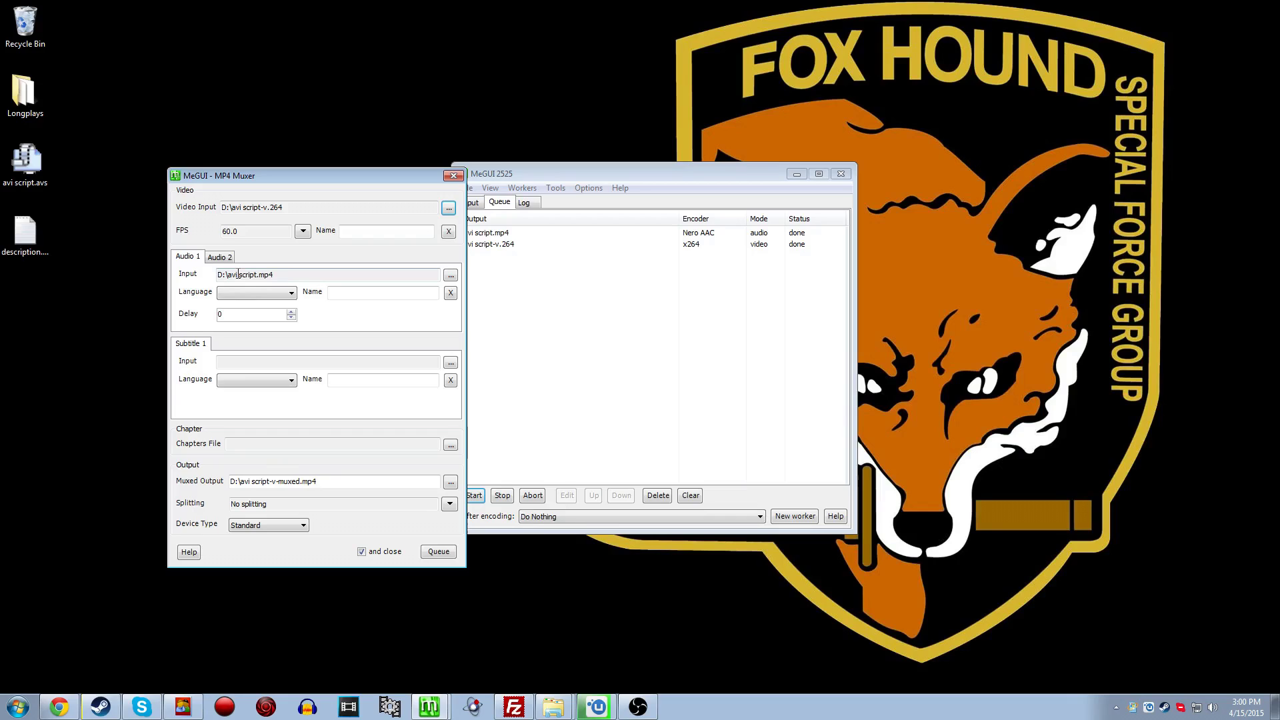
left_click(431, 554)
left_click(474, 497)
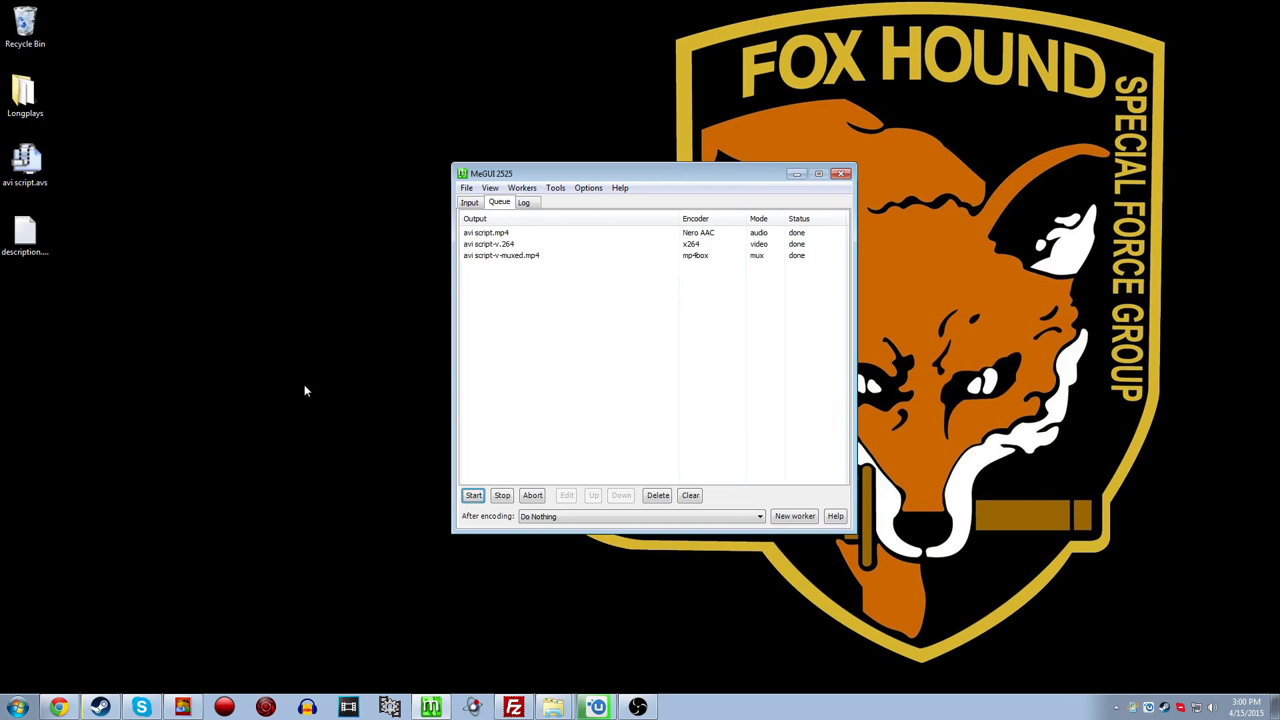
Play avi script-v-muxed.mp4 from the desktop to check it, and close the player.
left_click(279, 309)
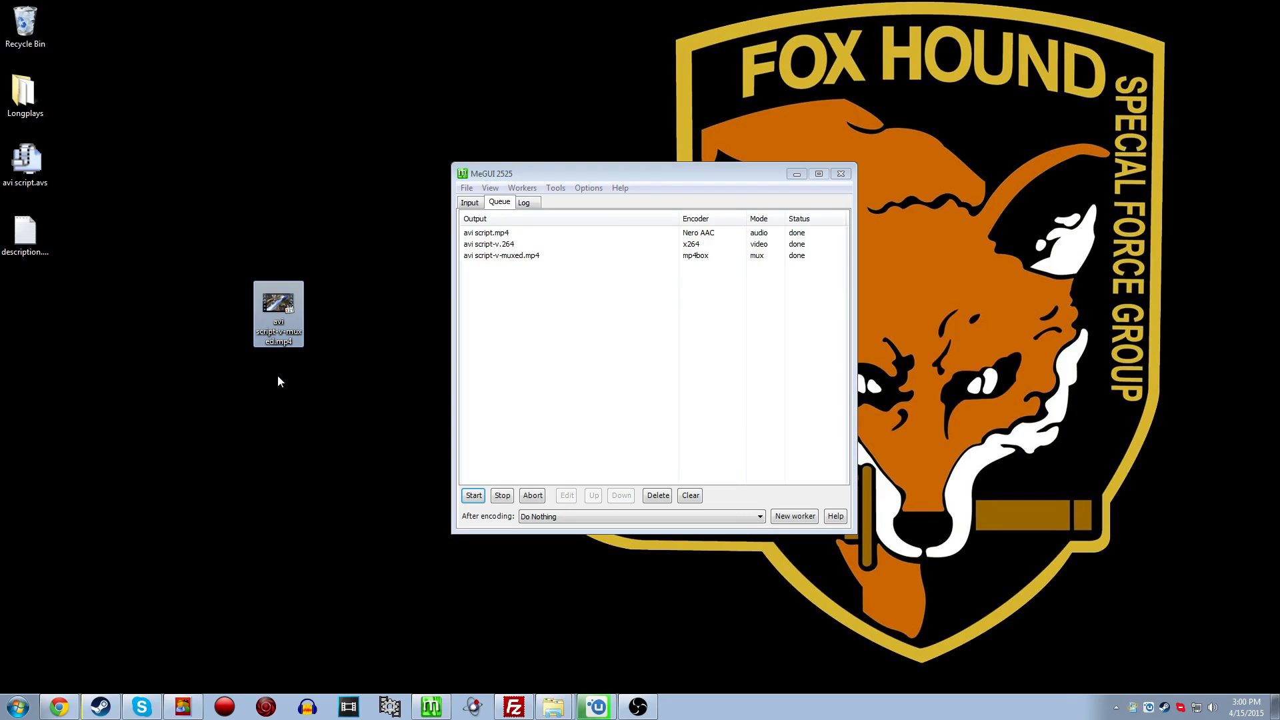
double_click(279, 308)
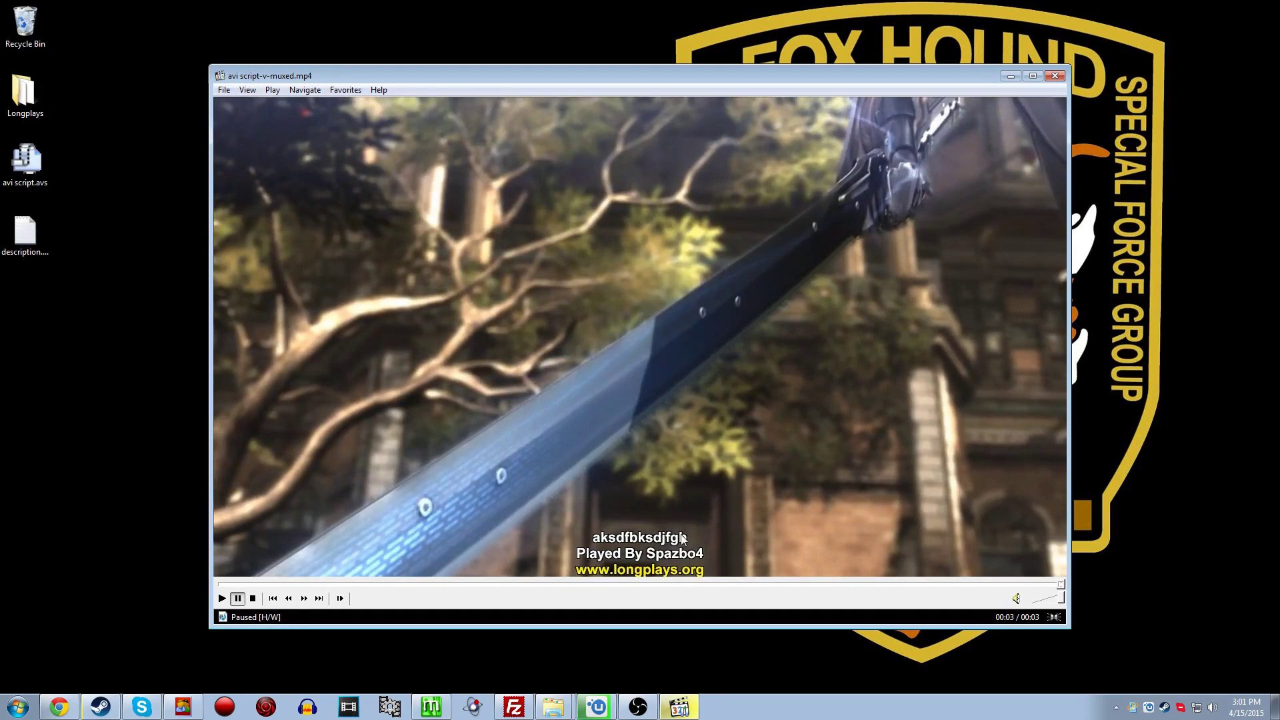
left_click(1056, 75)
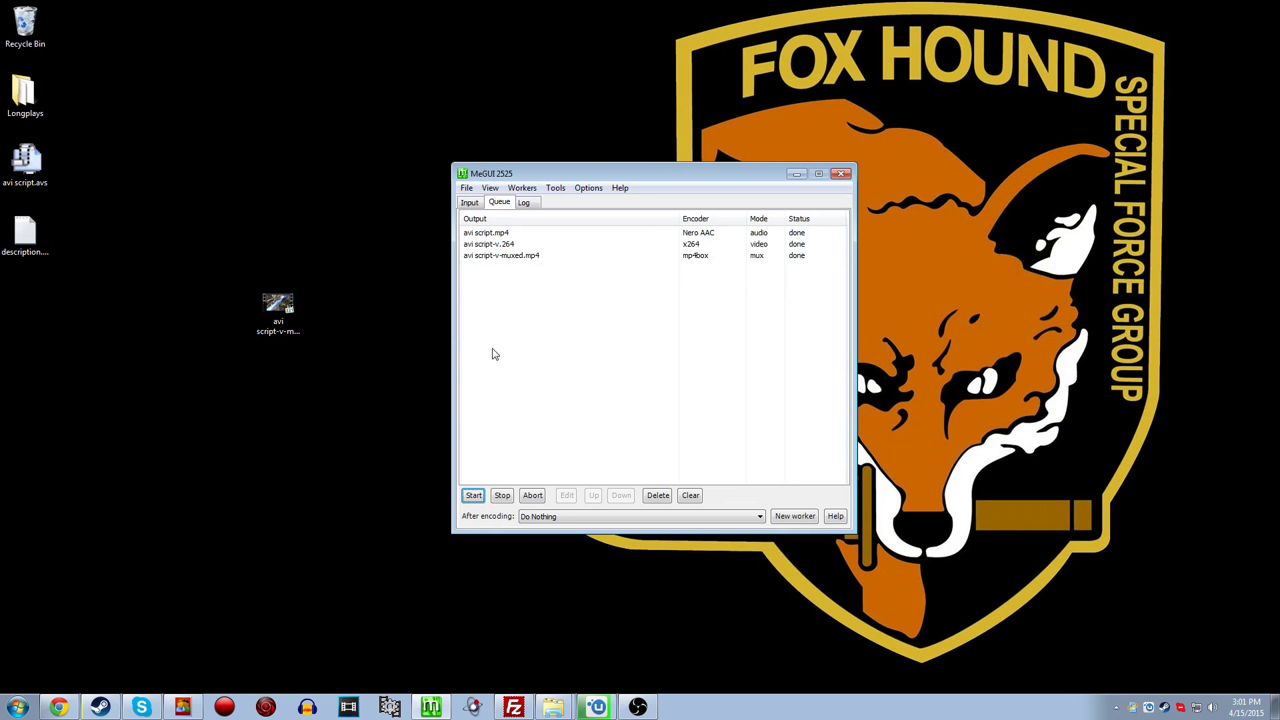
Switch to FileZilla and go up from the PC - Watch_Dogs folder to the remote site's root directory.
left_click_drag(1279, 77, 830, 77)
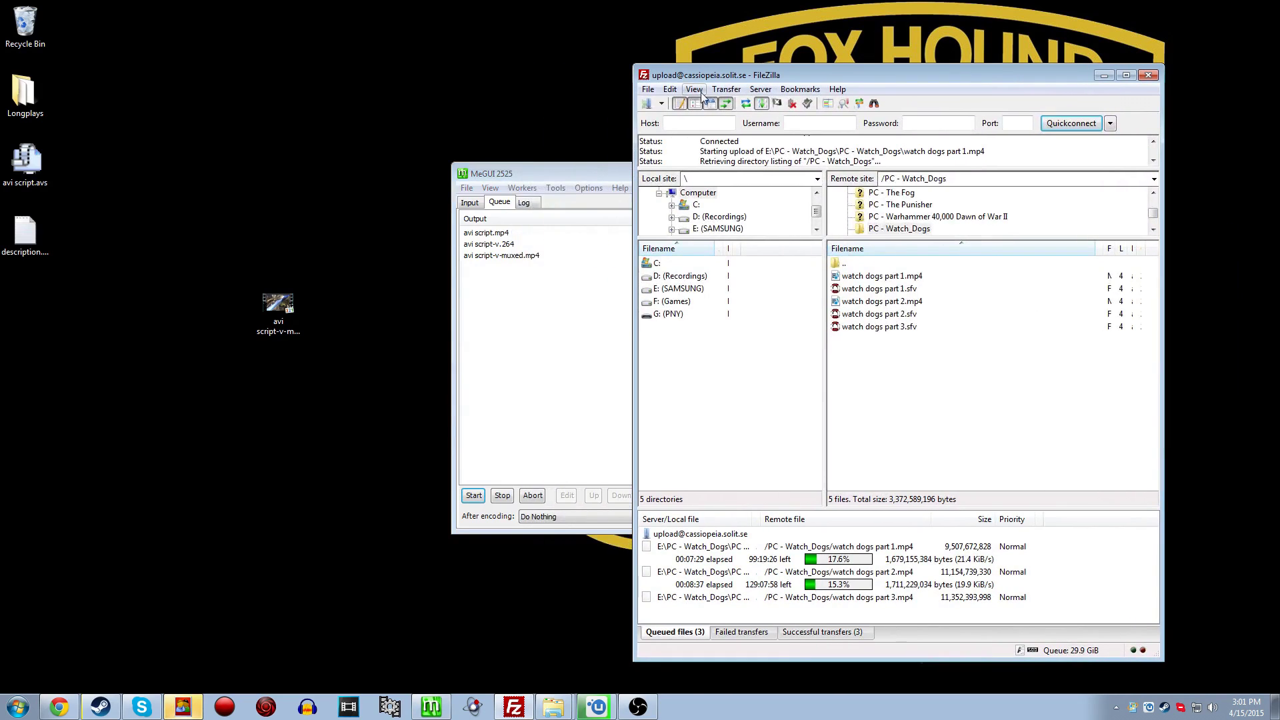
double_click(851, 265)
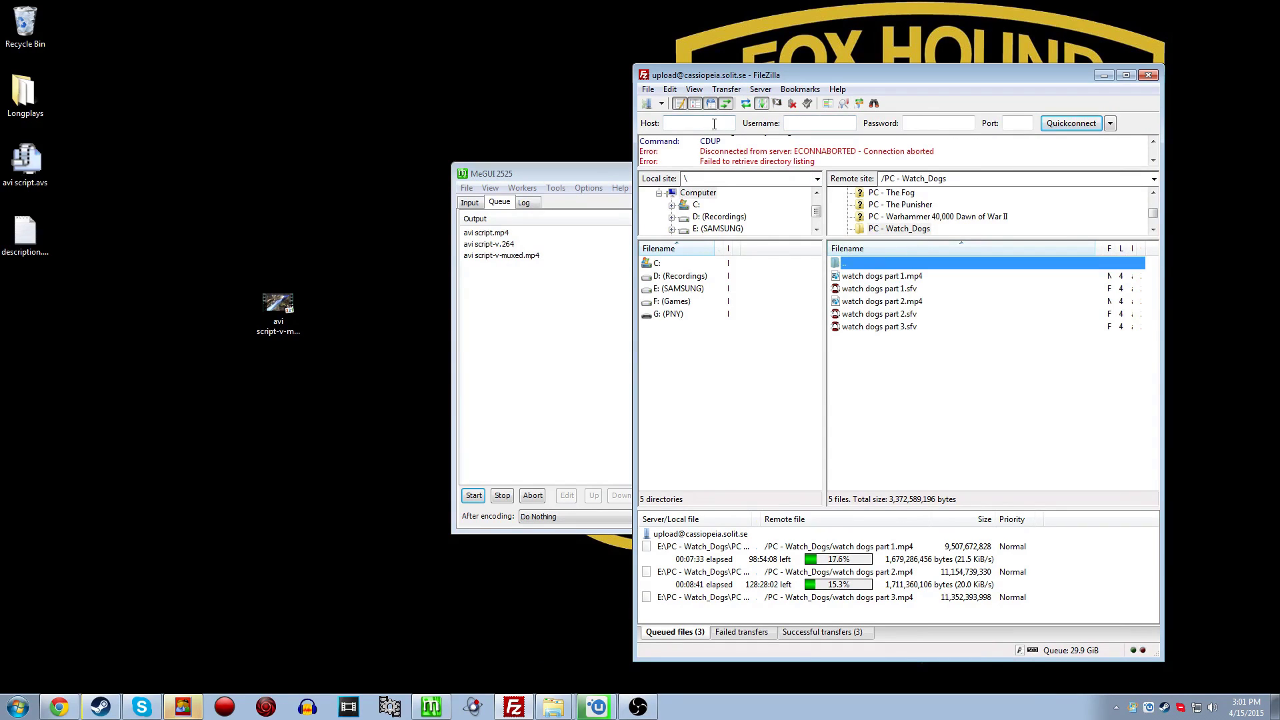
left_click(1111, 123)
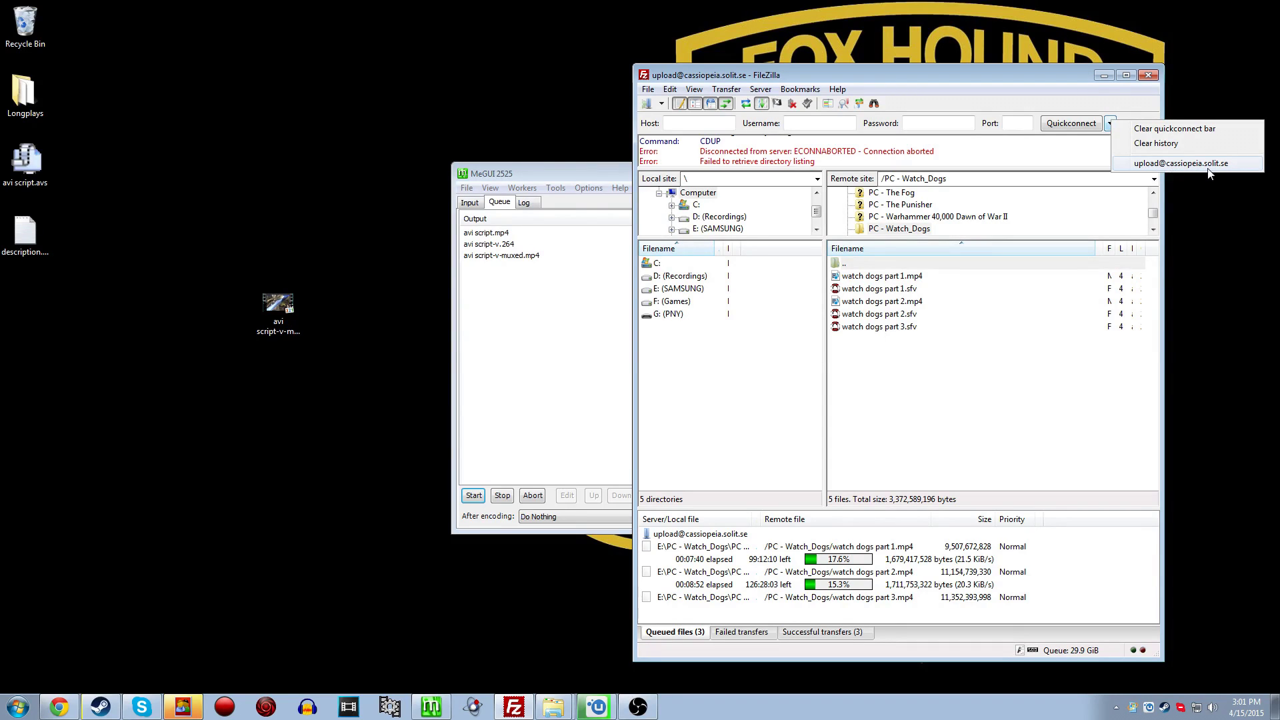
left_click(820, 123)
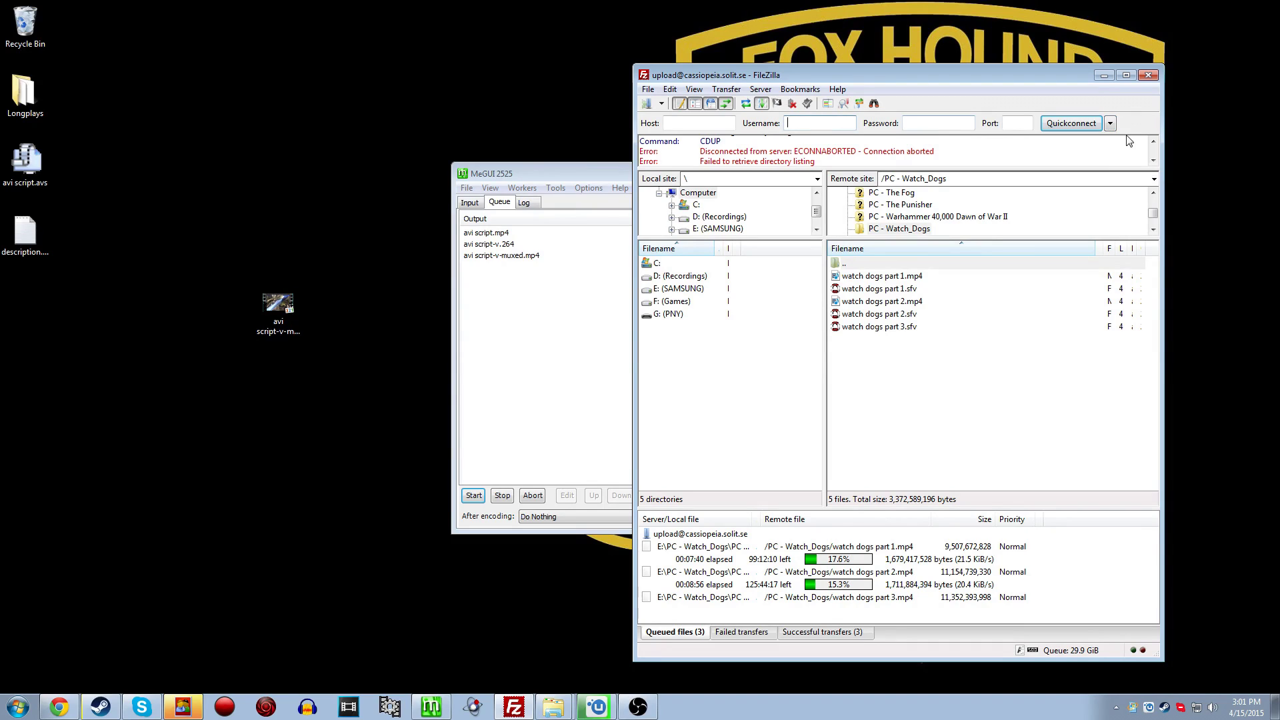
double_click(848, 264)
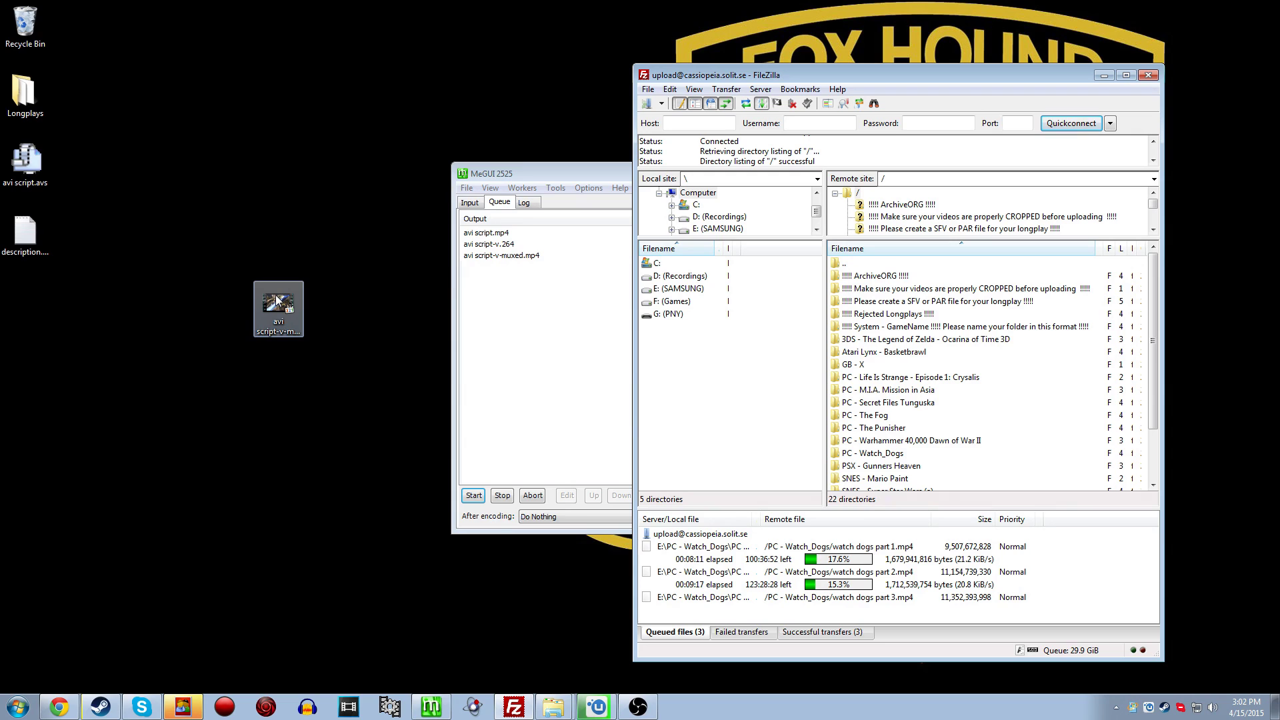
Switch to Chrome, search the web for quick sfv, view the official QuickSFV download page, and return to the desktop.
left_click(59, 707)
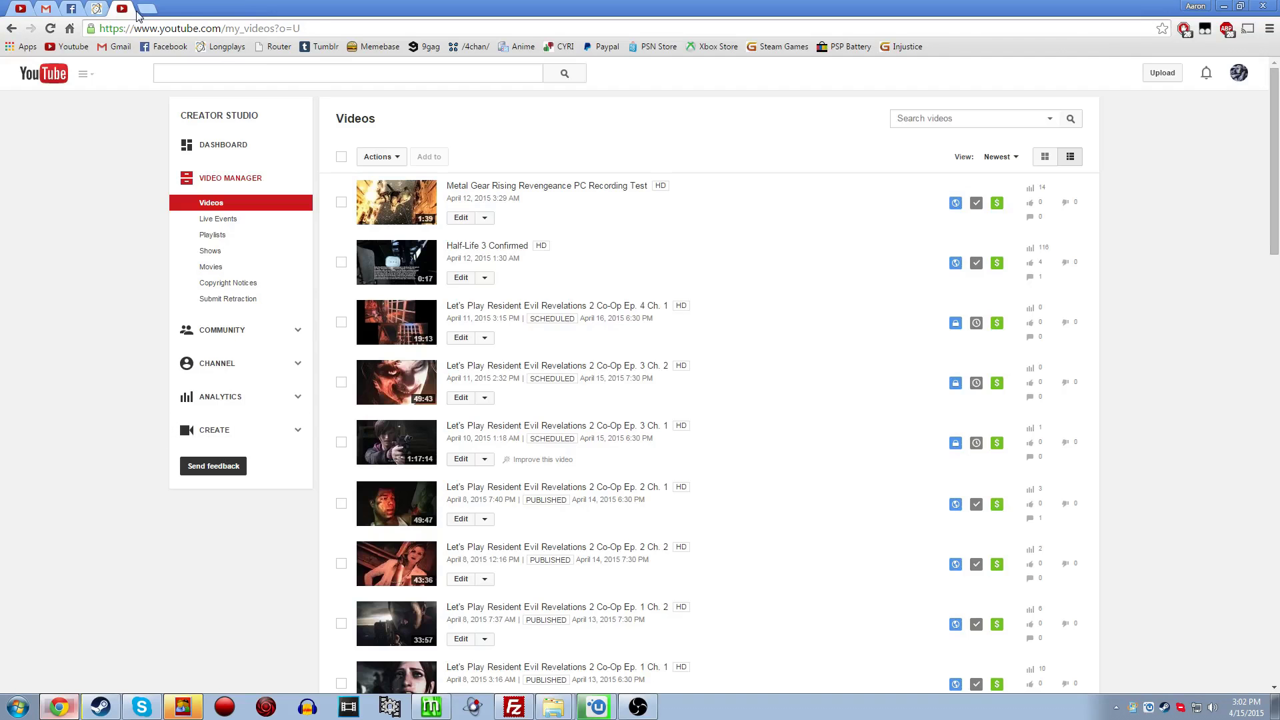
left_click(141, 11)
type("quick sfv")
key("Return")
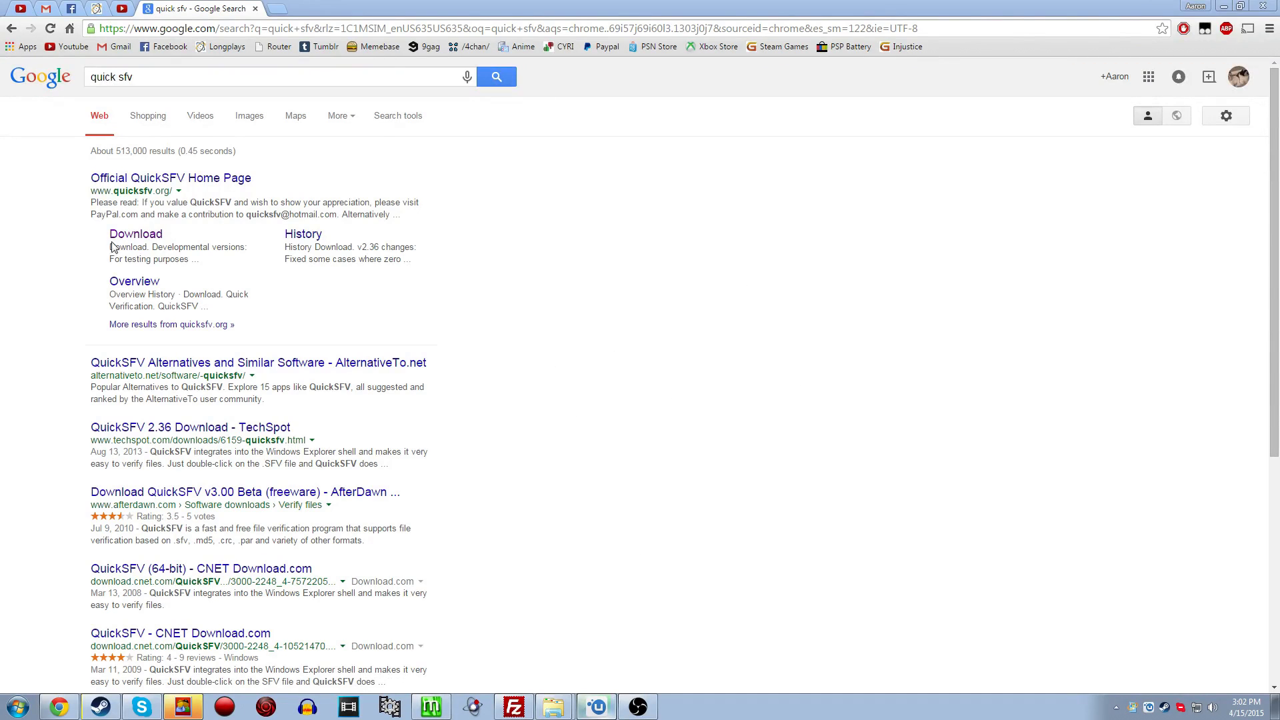
left_click(171, 184)
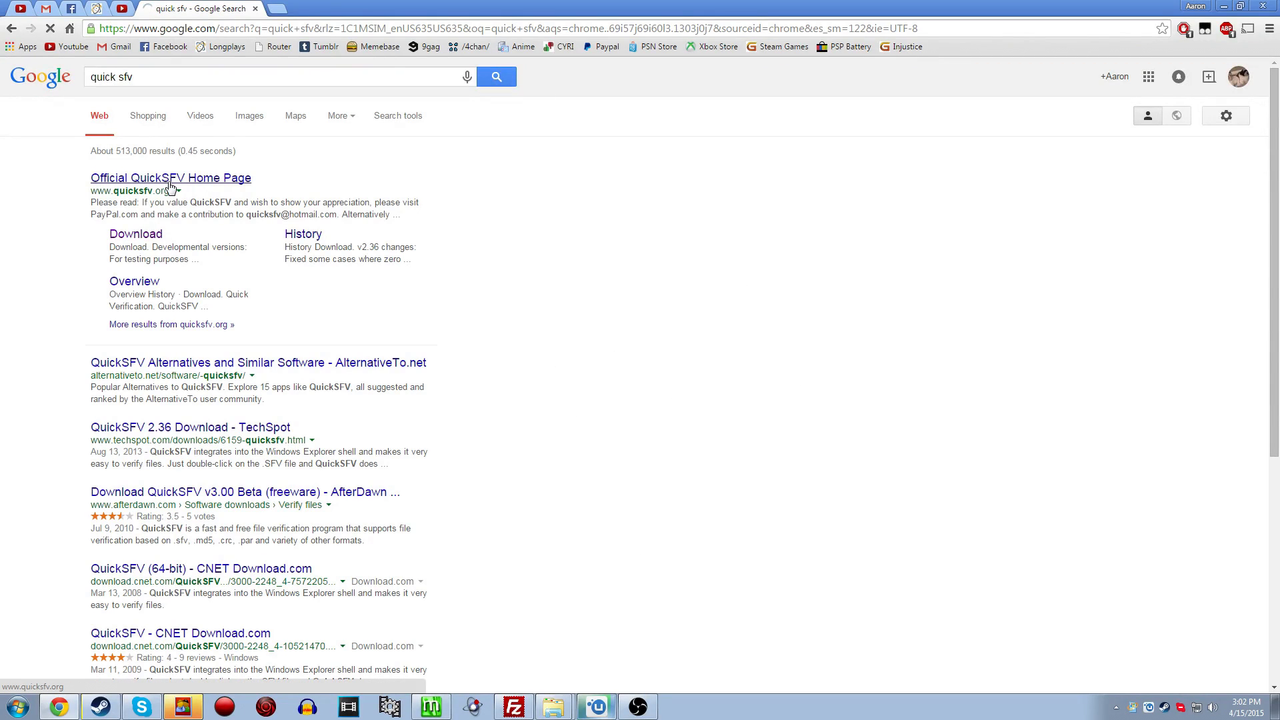
left_click(143, 240)
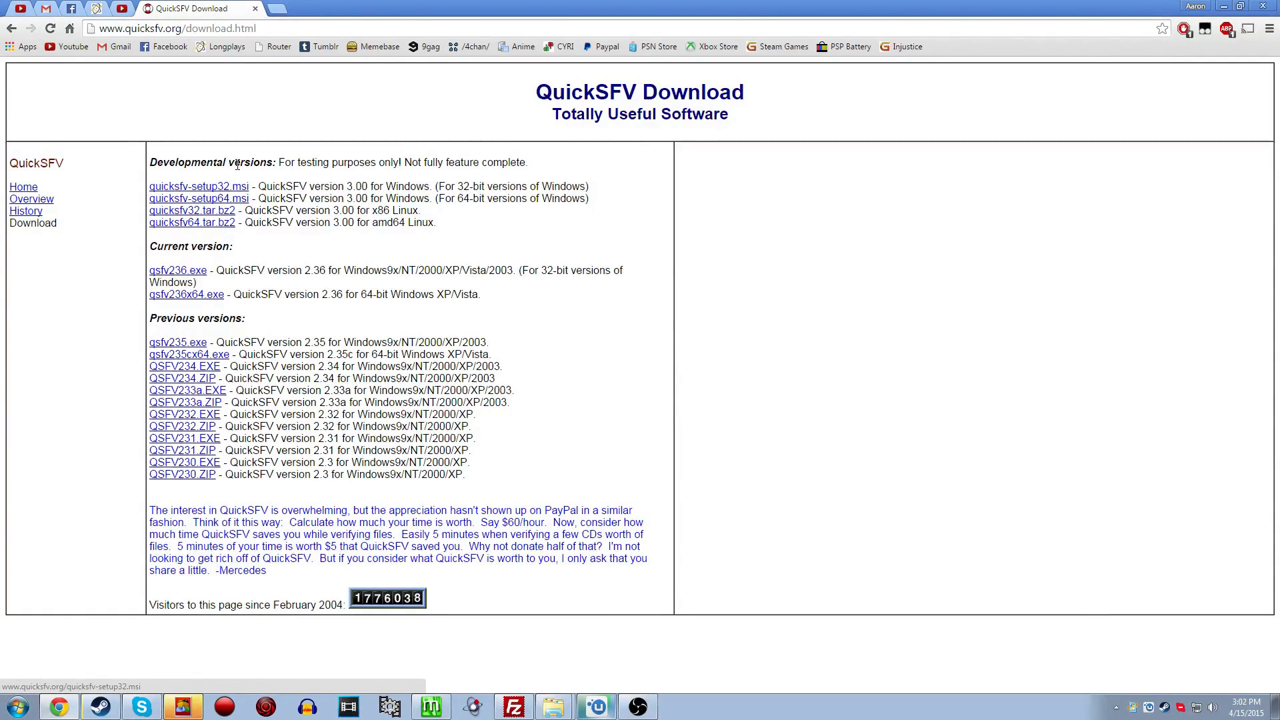
left_click(255, 9)
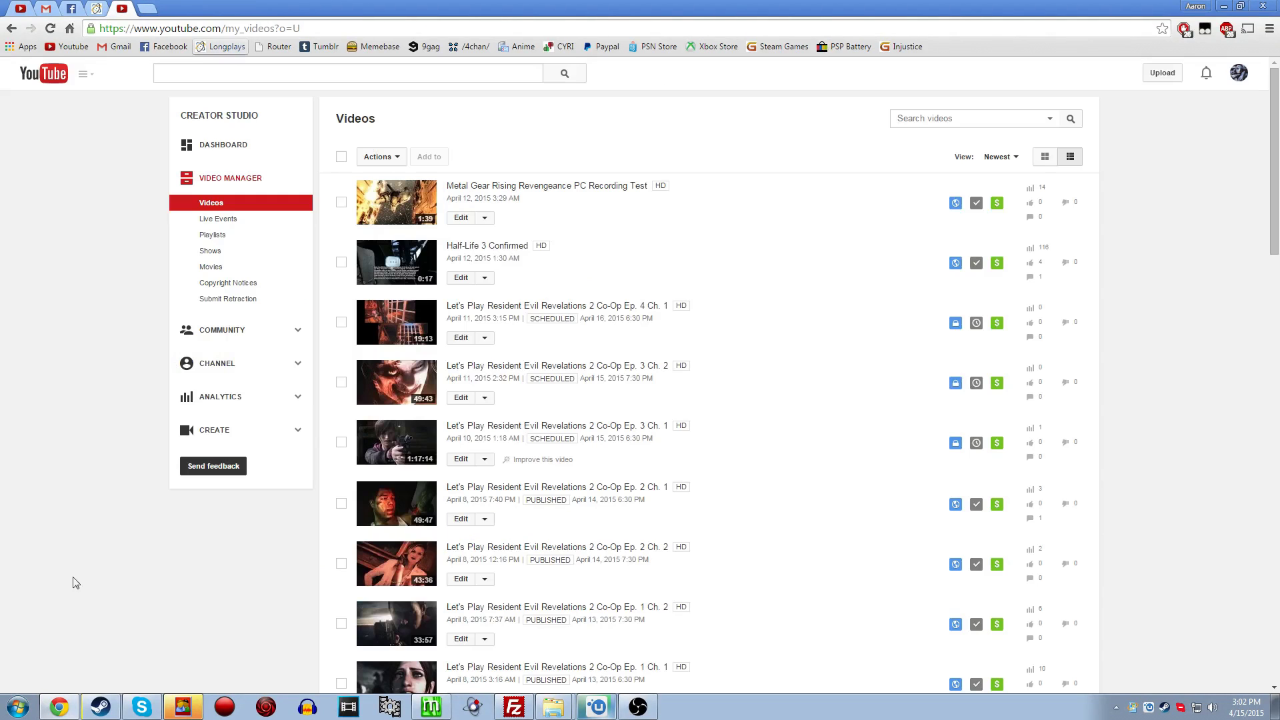
left_click(59, 707)
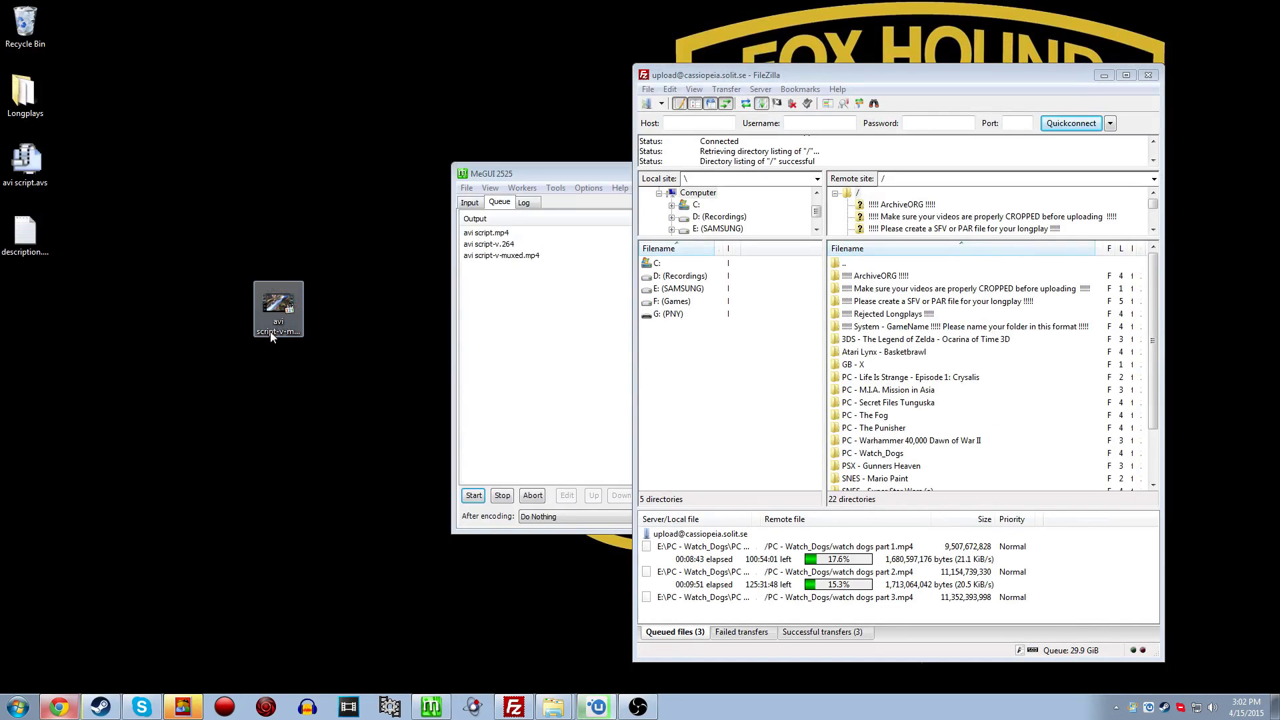
Create an .sfv checksum file for avi script-v-muxed.mp4 on the desktop with the default QuickSFV options.
right_click(278, 310)
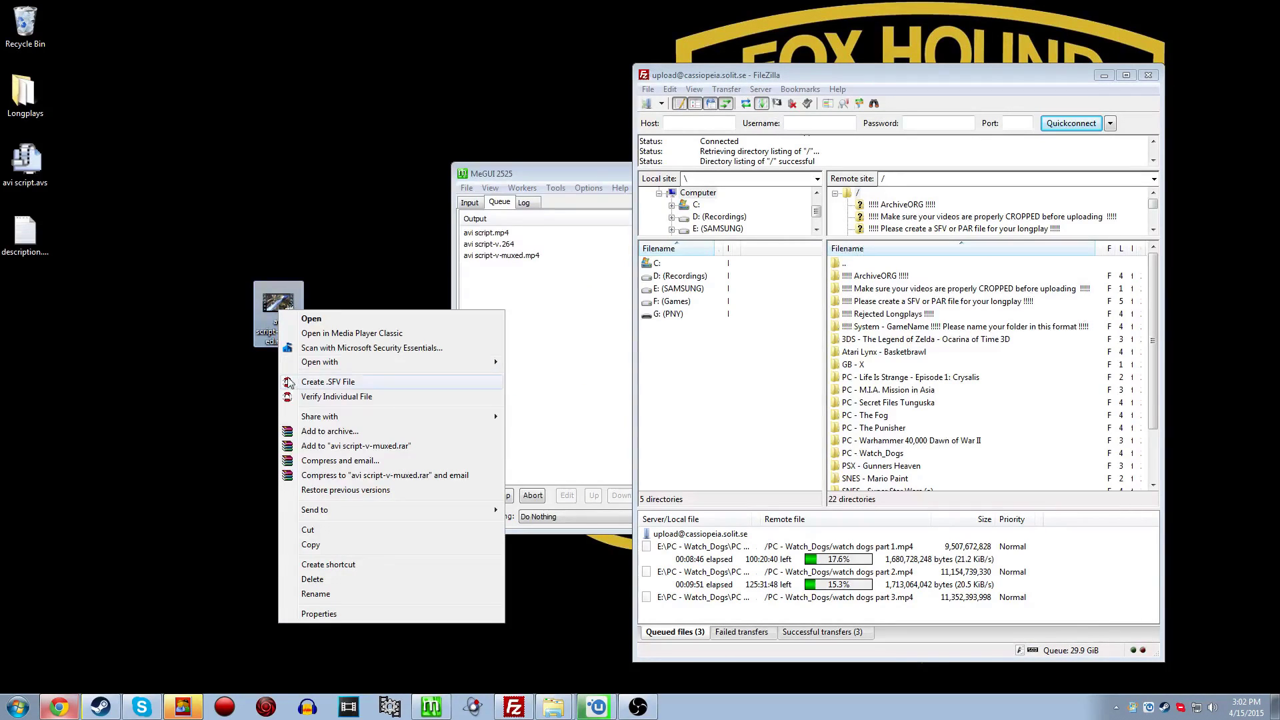
left_click(328, 382)
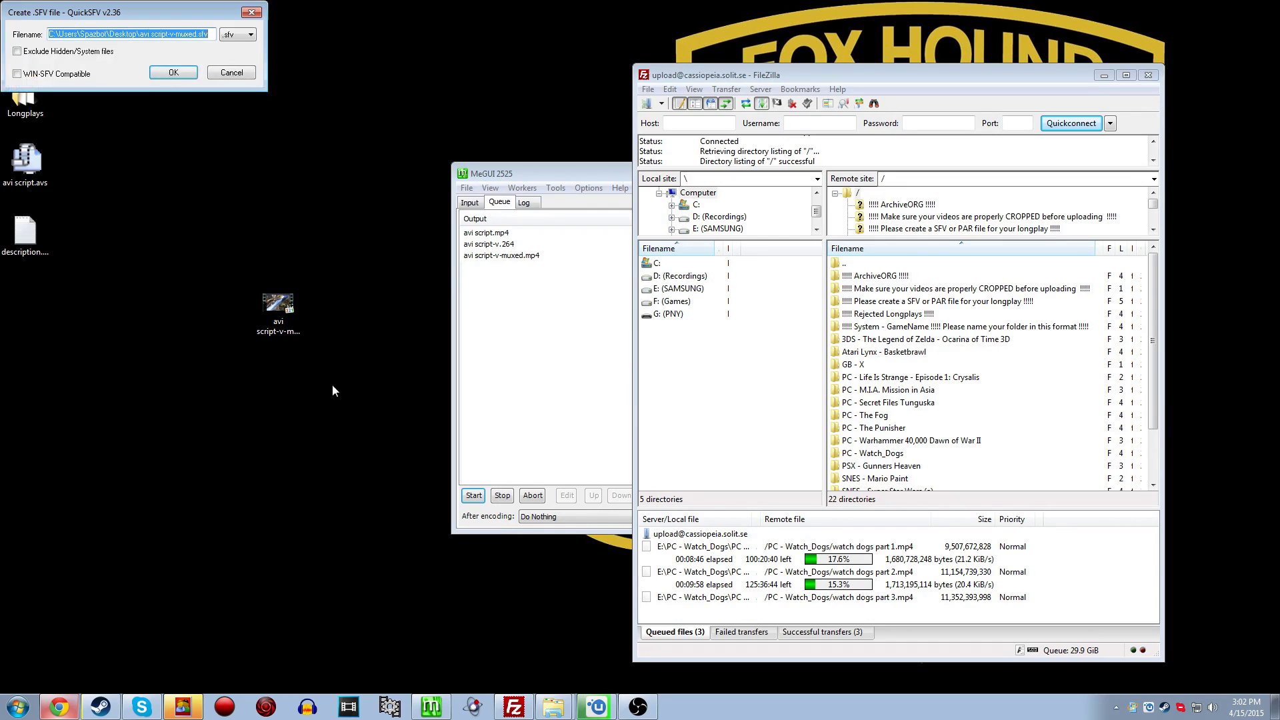
left_click(173, 78)
left_click(700, 399)
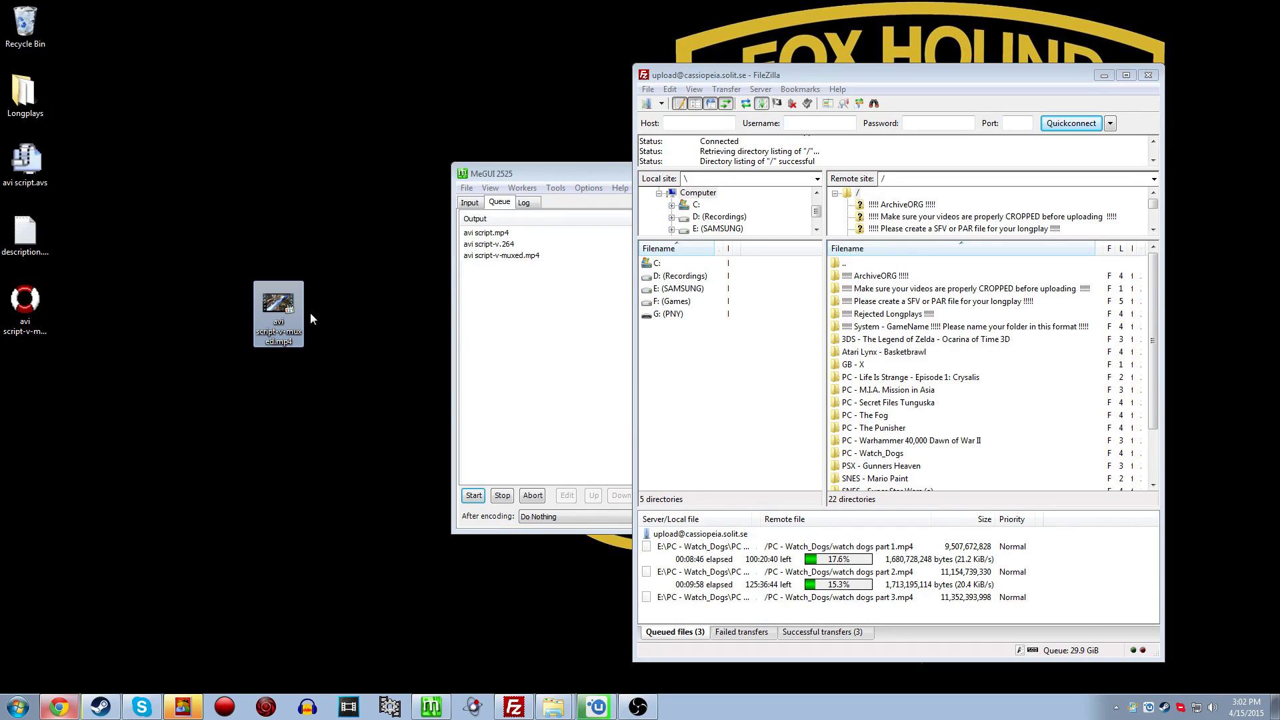
Line up the muxed MP4 with the other desktop icons and select it together with its SFV file.
left_click(144, 241)
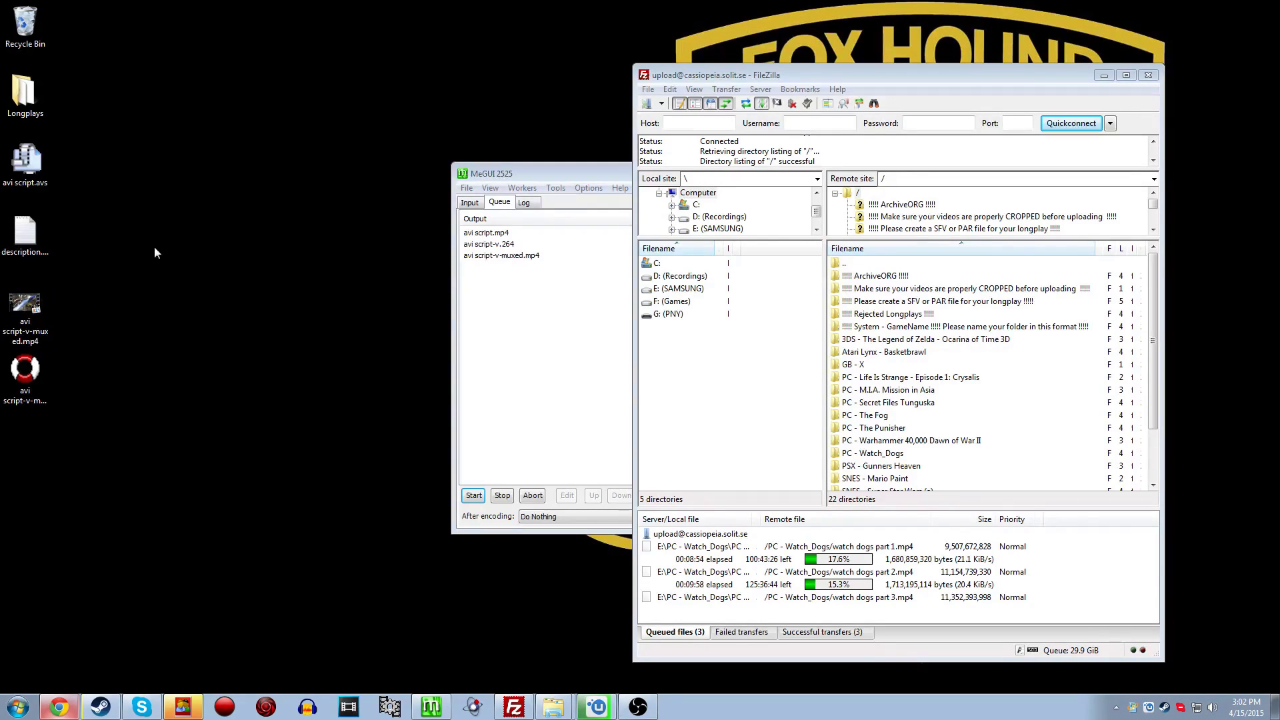
left_click(1013, 242)
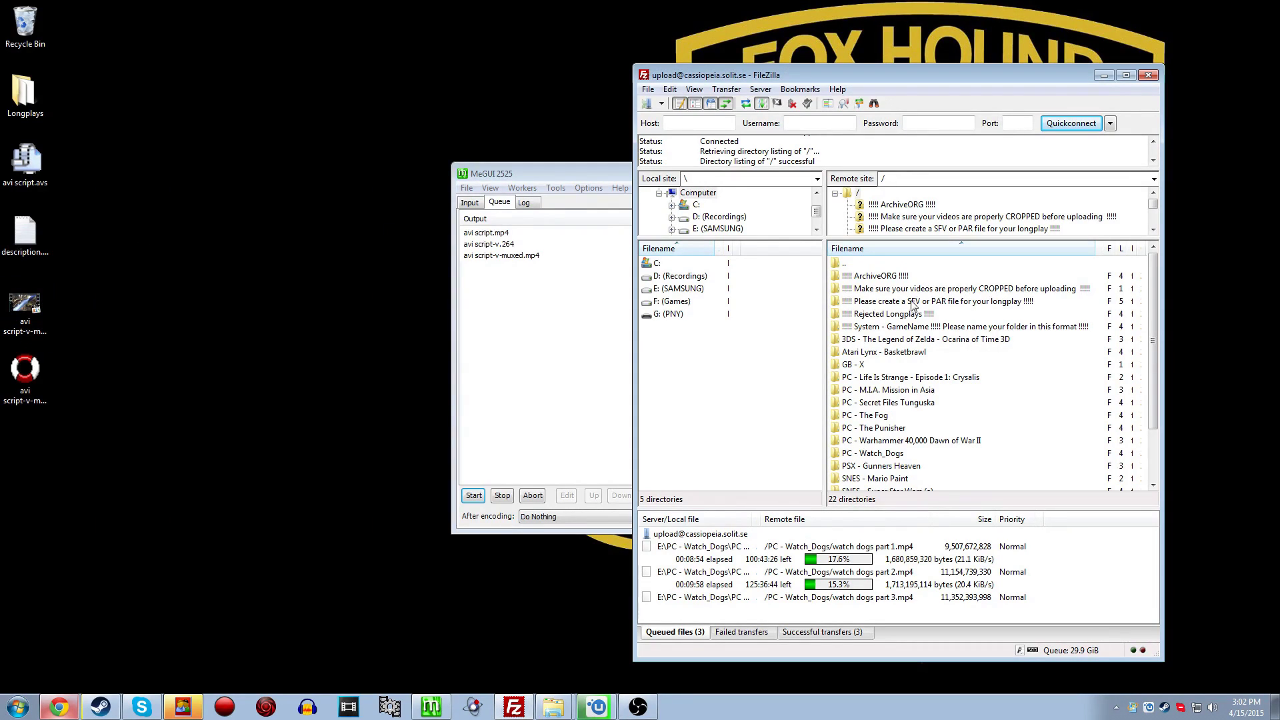
left_click_drag(102, 408, 69, 298)
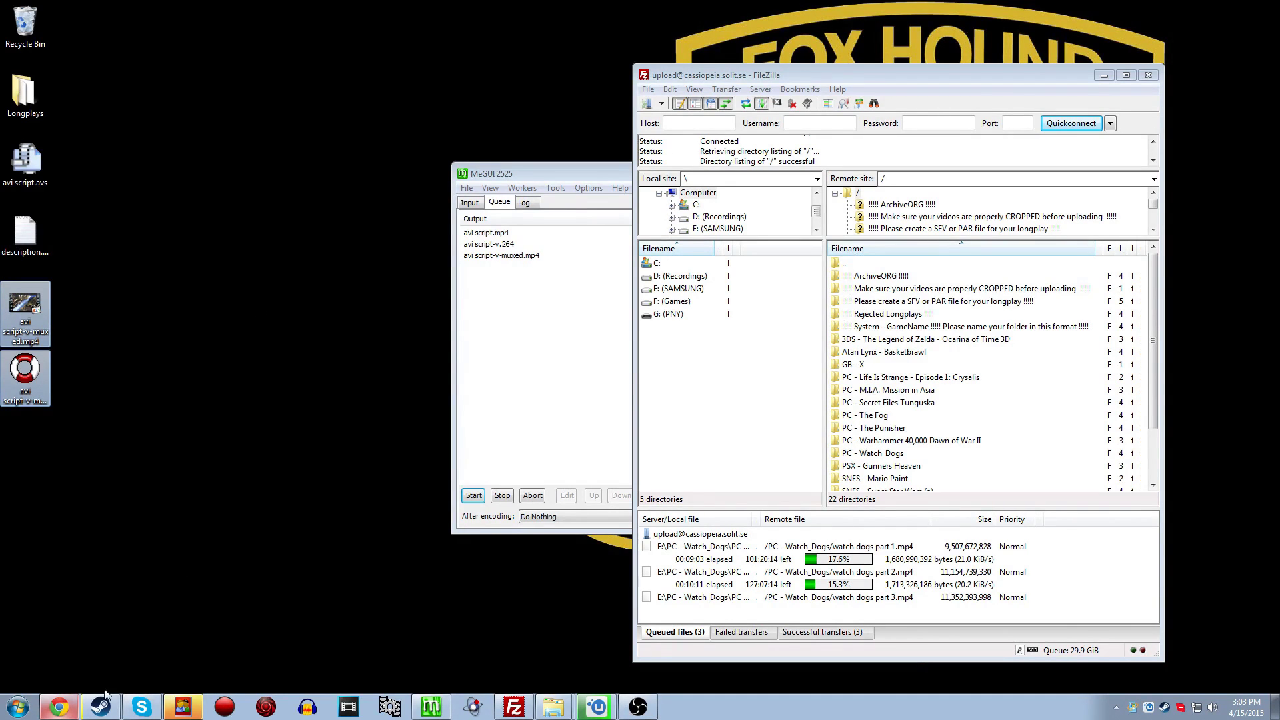
On the longplays.org status page in Chrome, add a longplay titled test for Game Boy Color with status Recording.
left_click(61, 706)
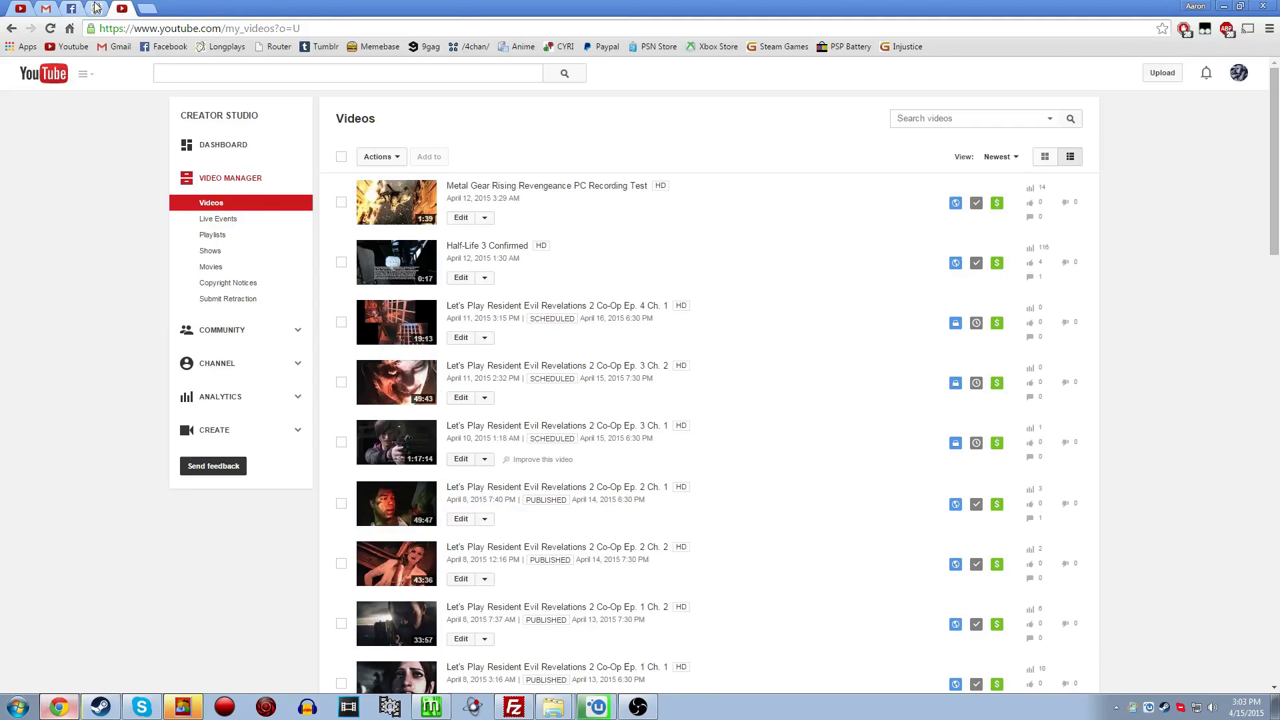
left_click(97, 8)
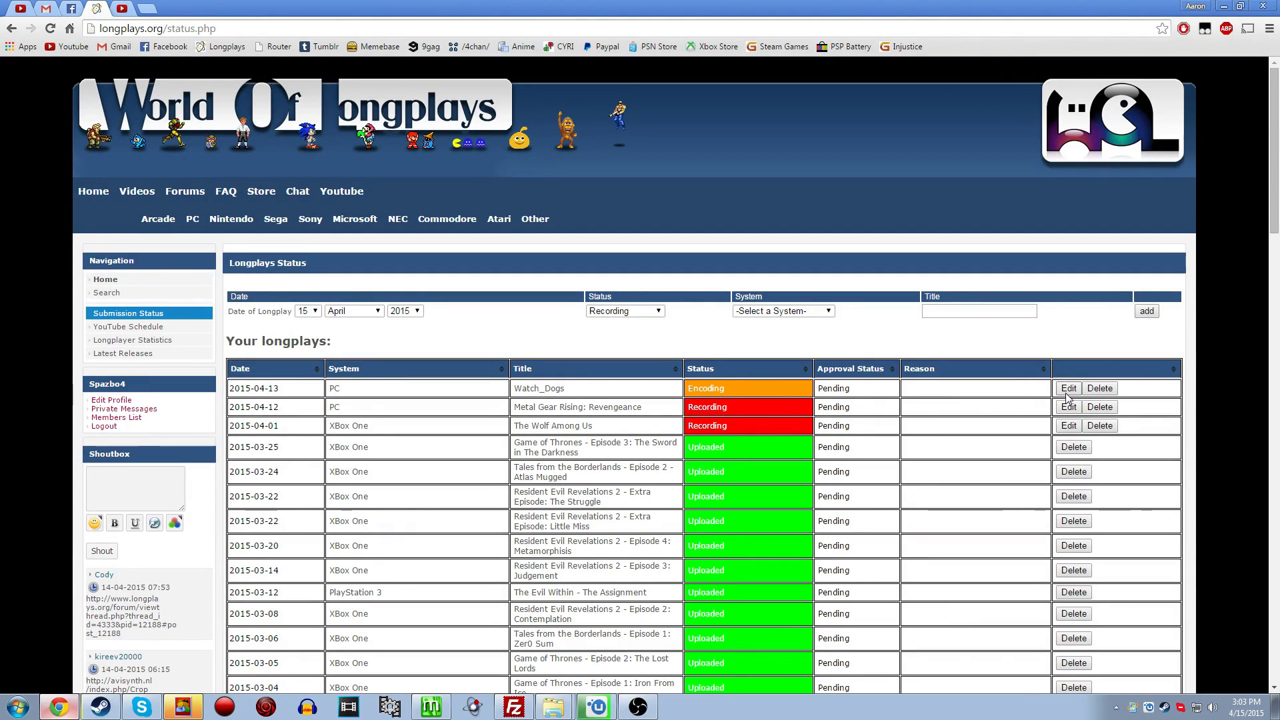
left_click(967, 311)
type("test")
left_click(784, 310)
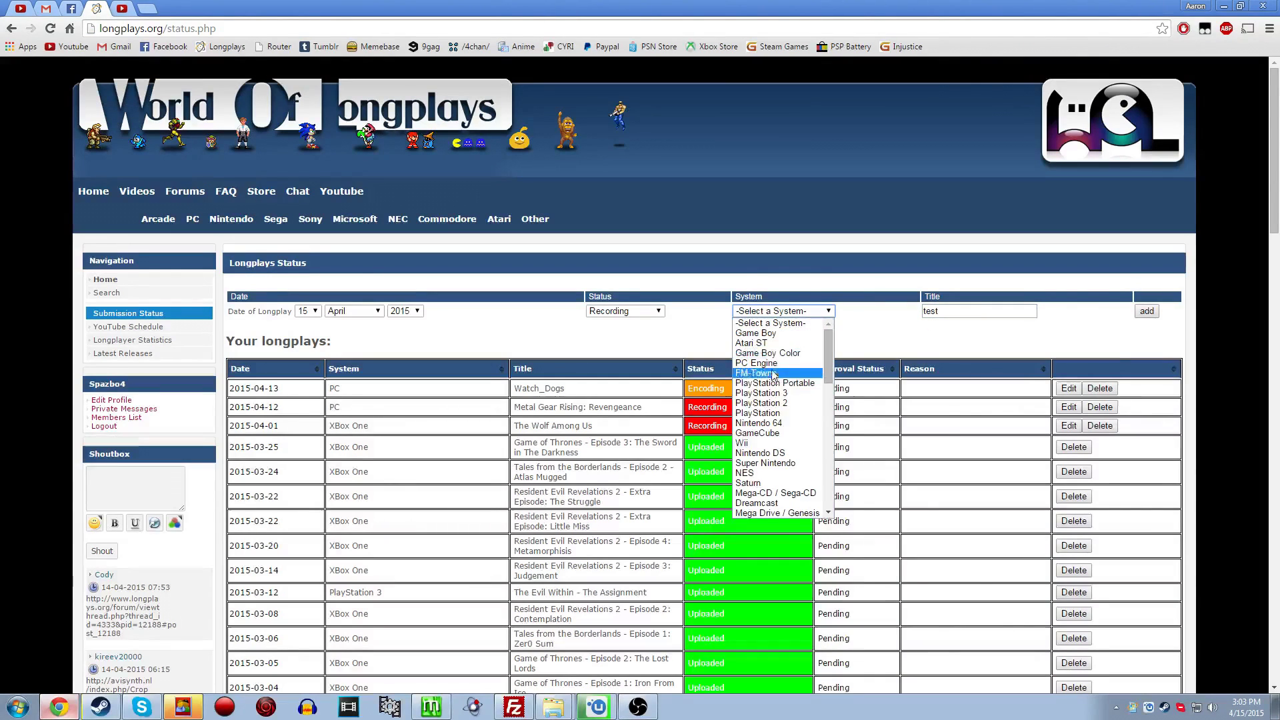
left_click(767, 353)
left_click(1151, 313)
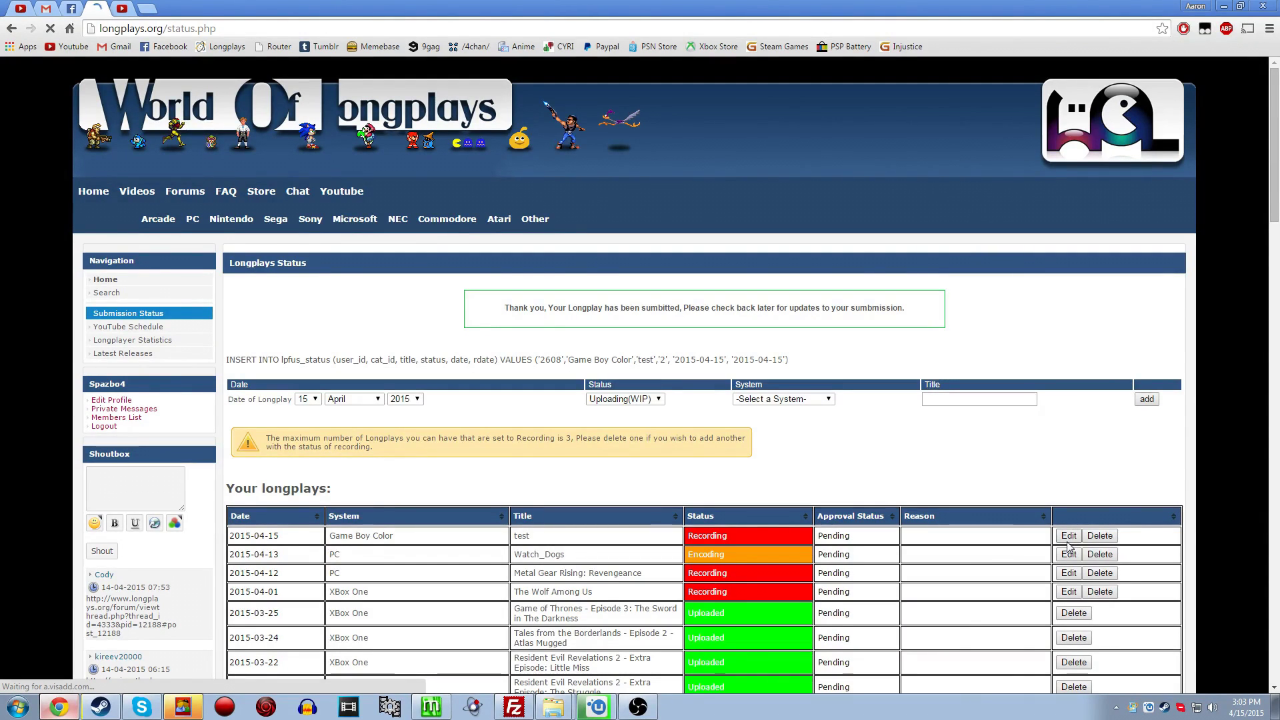
Change the test longplay's status to Uploaded, save it, and view the download submission form.
left_click(1068, 540)
left_click(280, 321)
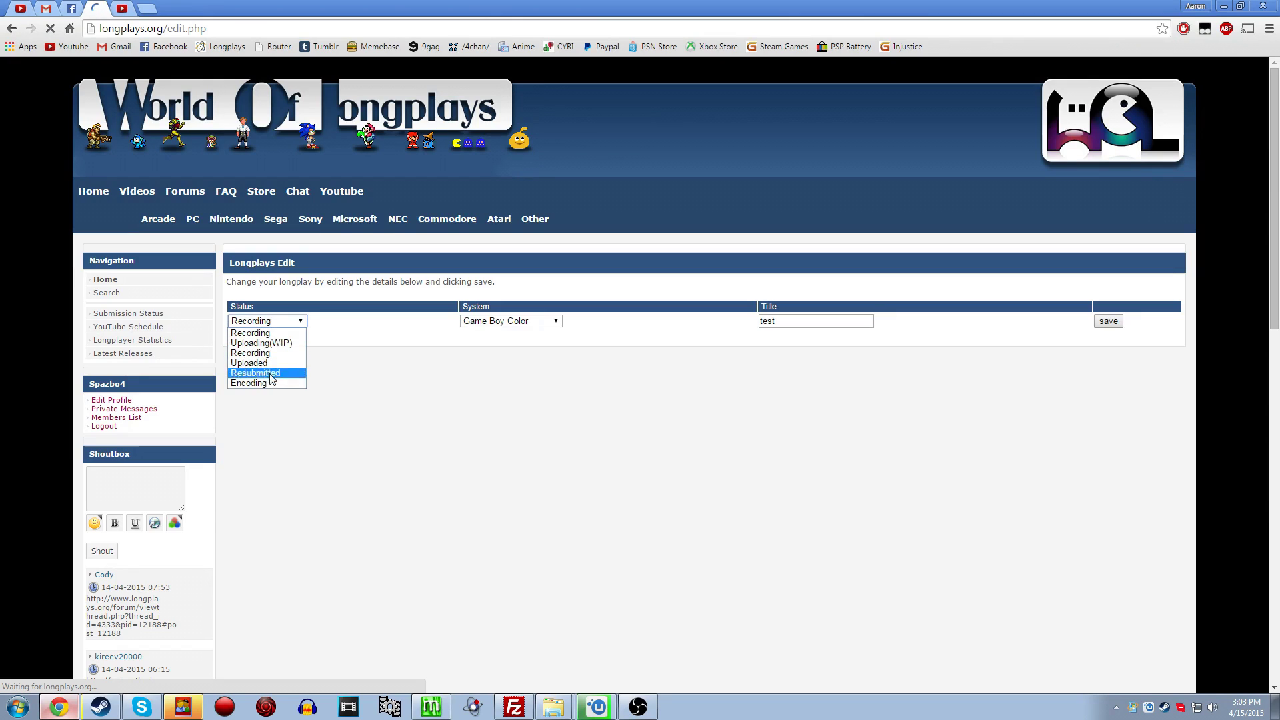
left_click(270, 364)
left_click(1108, 321)
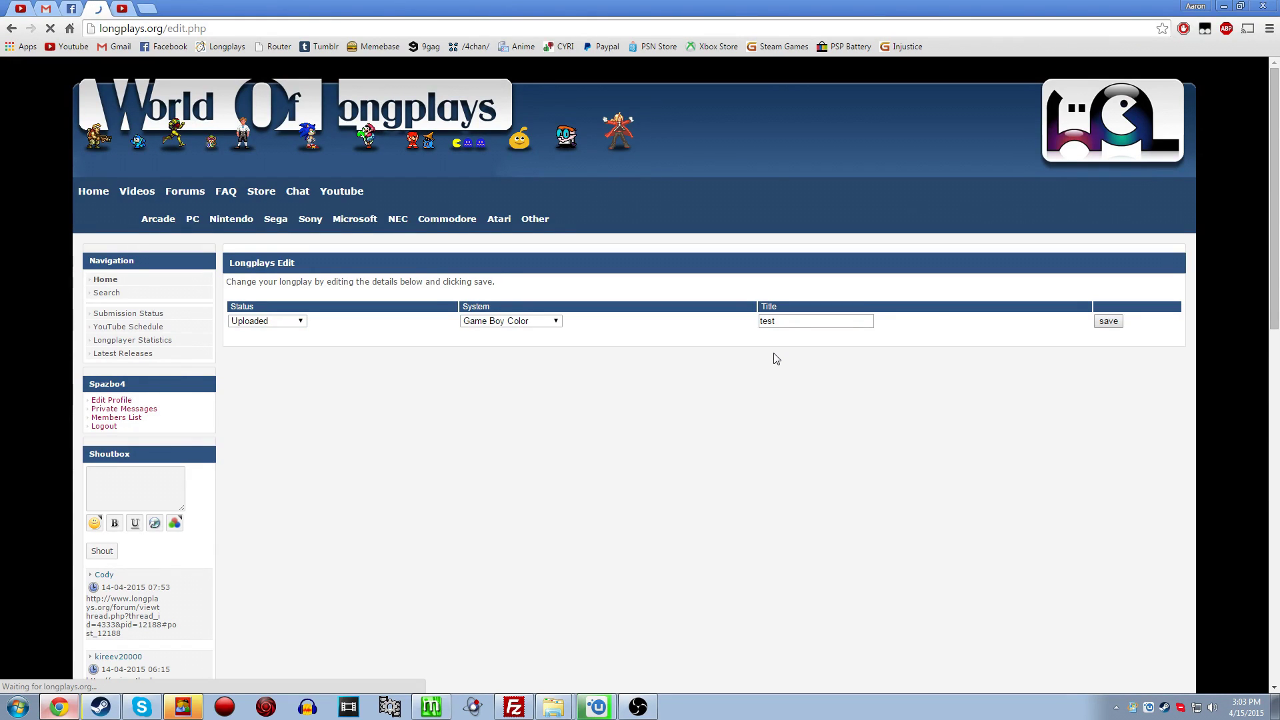
scroll(638, 285, "down", 1)
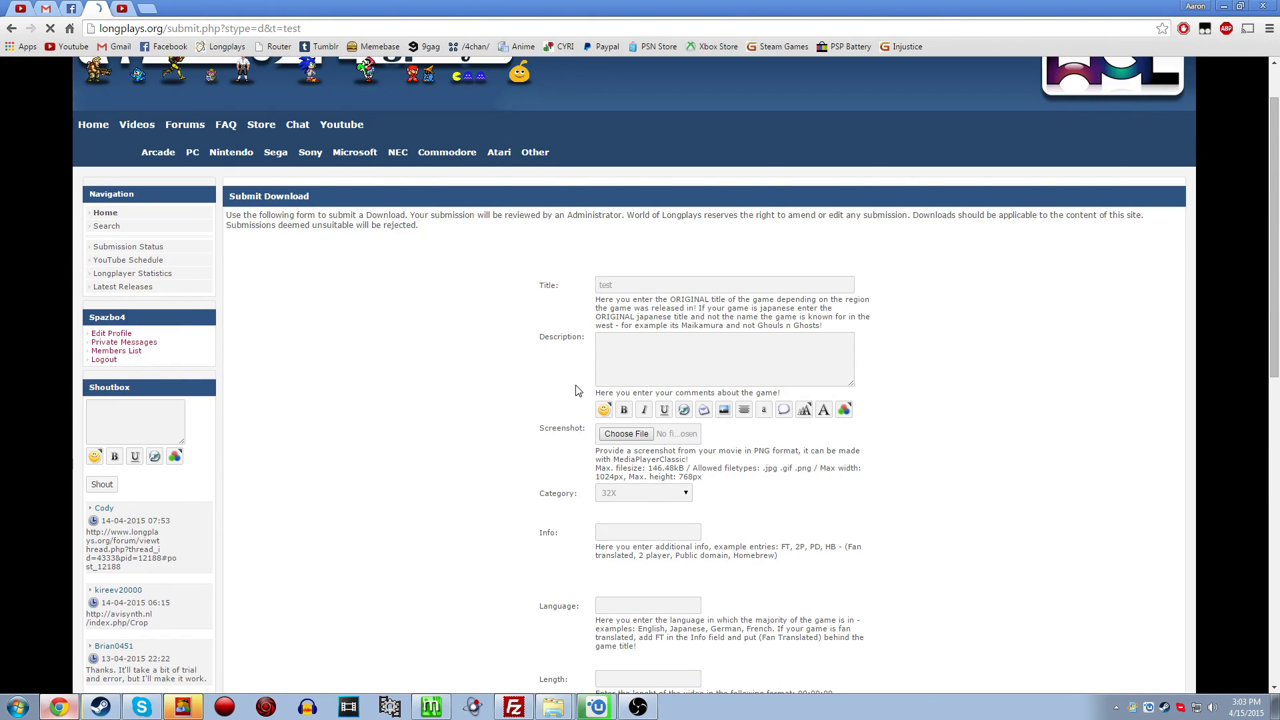
Enter test as the description of the download submission.
left_click(656, 358)
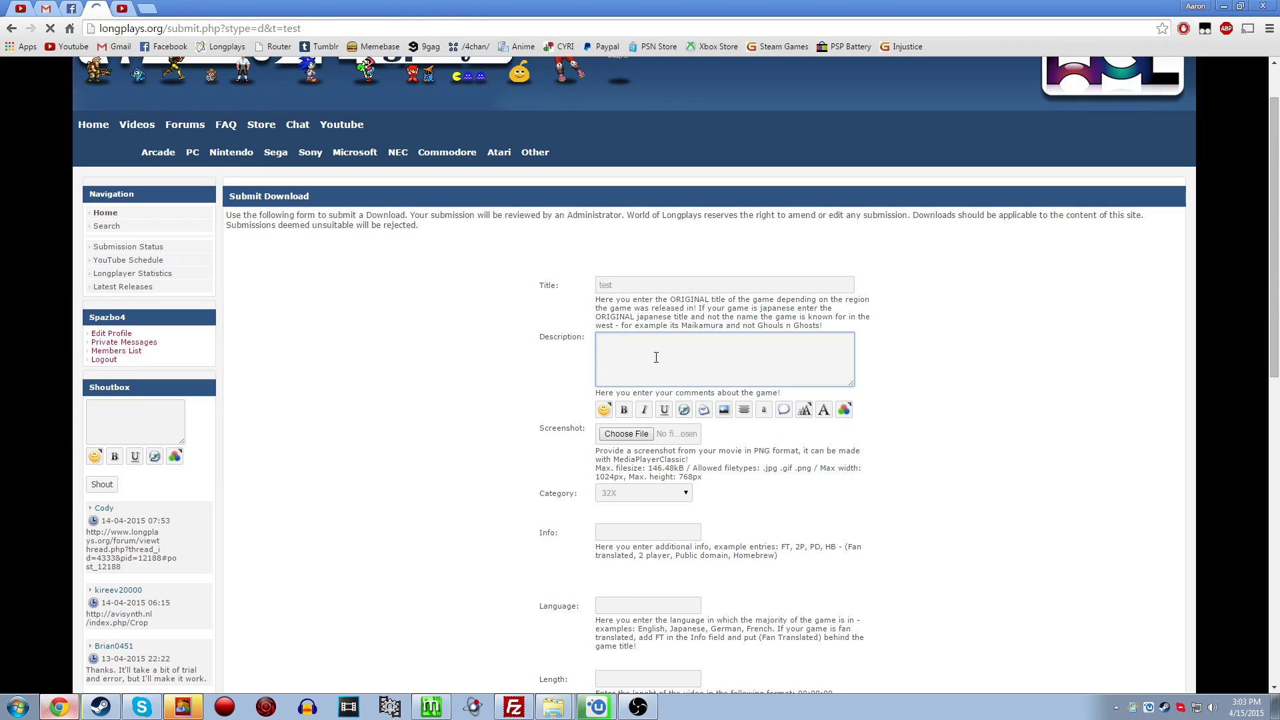
type("t")
Open avi script-v-muxed.mp4 from the desktop, pause it, and save the frame to the desktop as a JPG named thumbnail.
left_click(1225, 7)
double_click(30, 309)
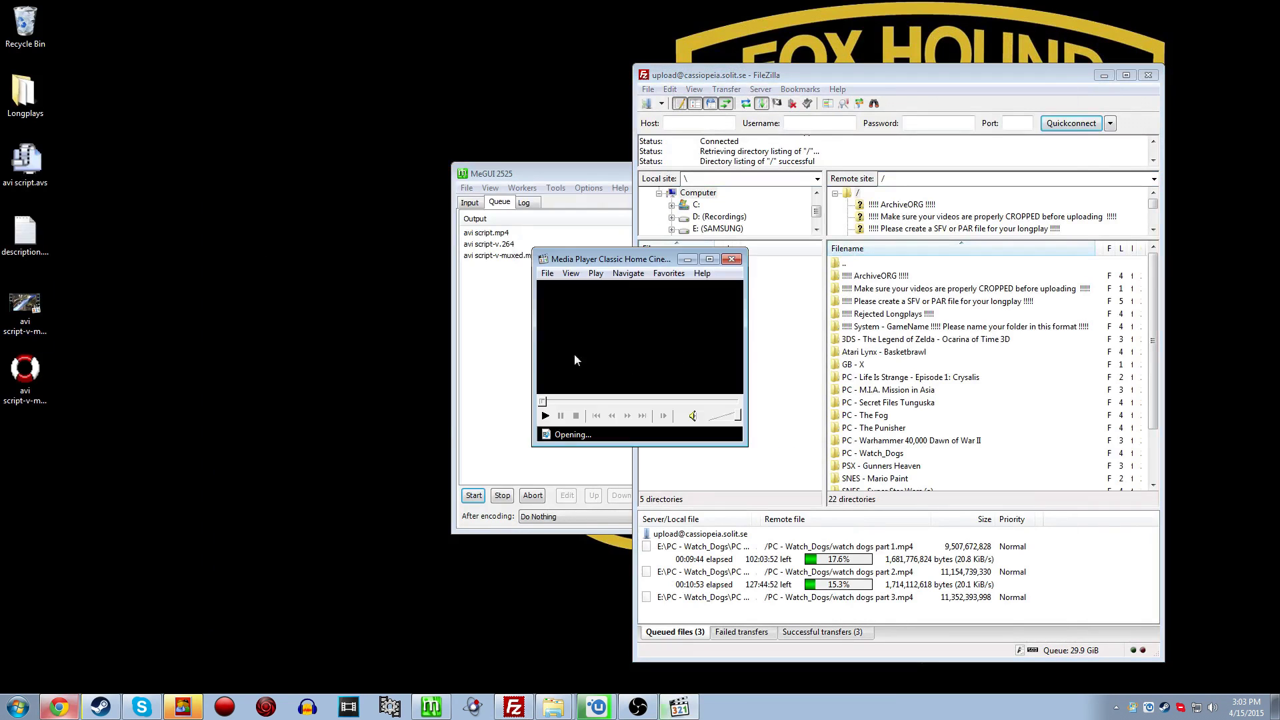
left_click(497, 285)
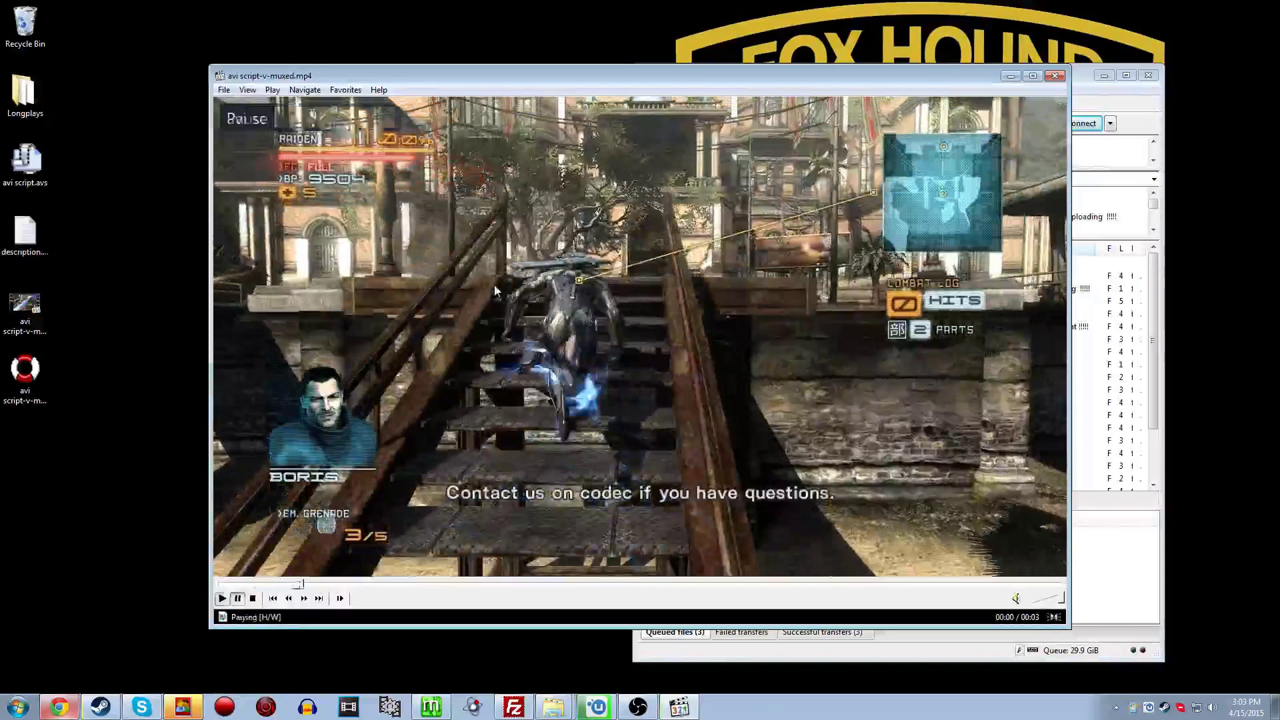
left_click(226, 91)
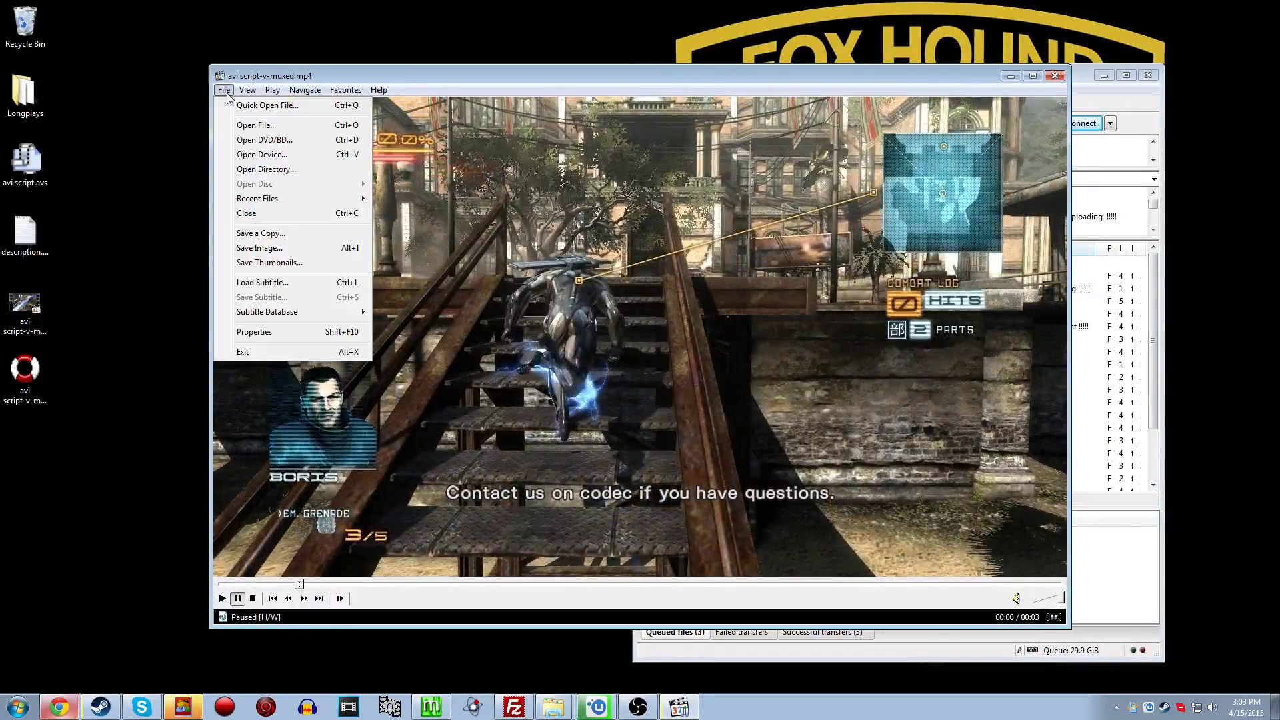
left_click(272, 251)
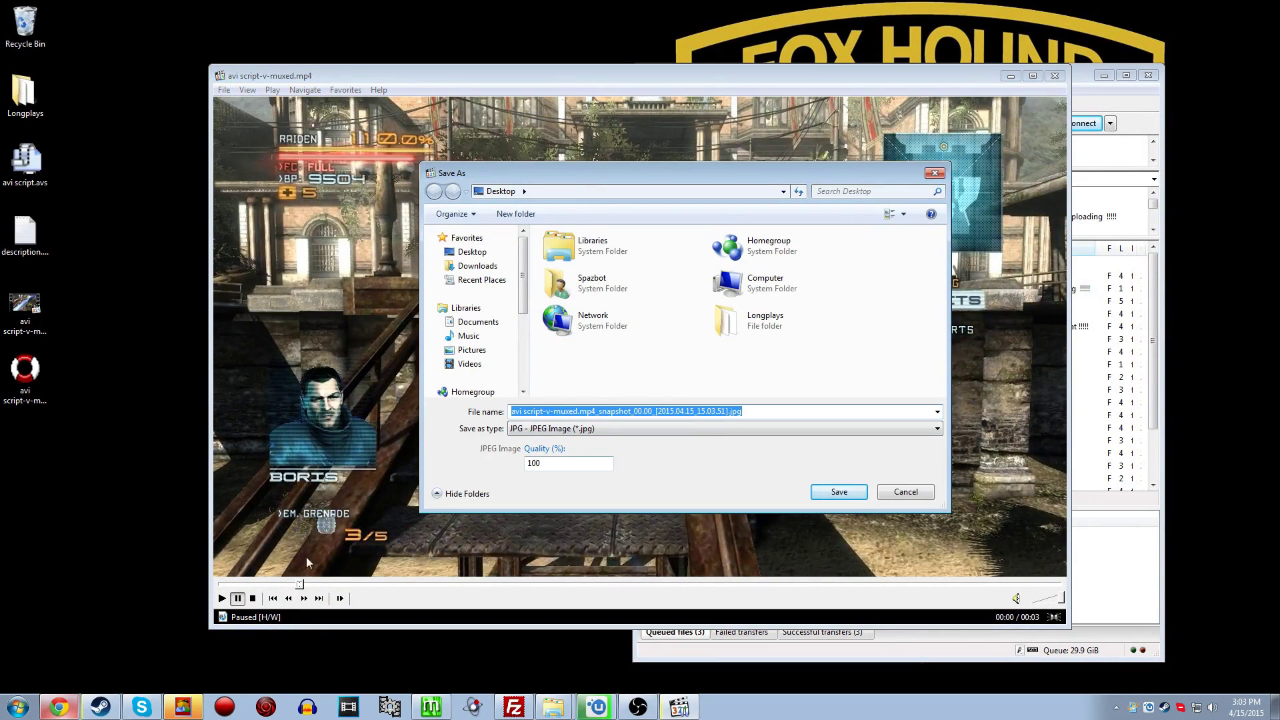
left_click(829, 497)
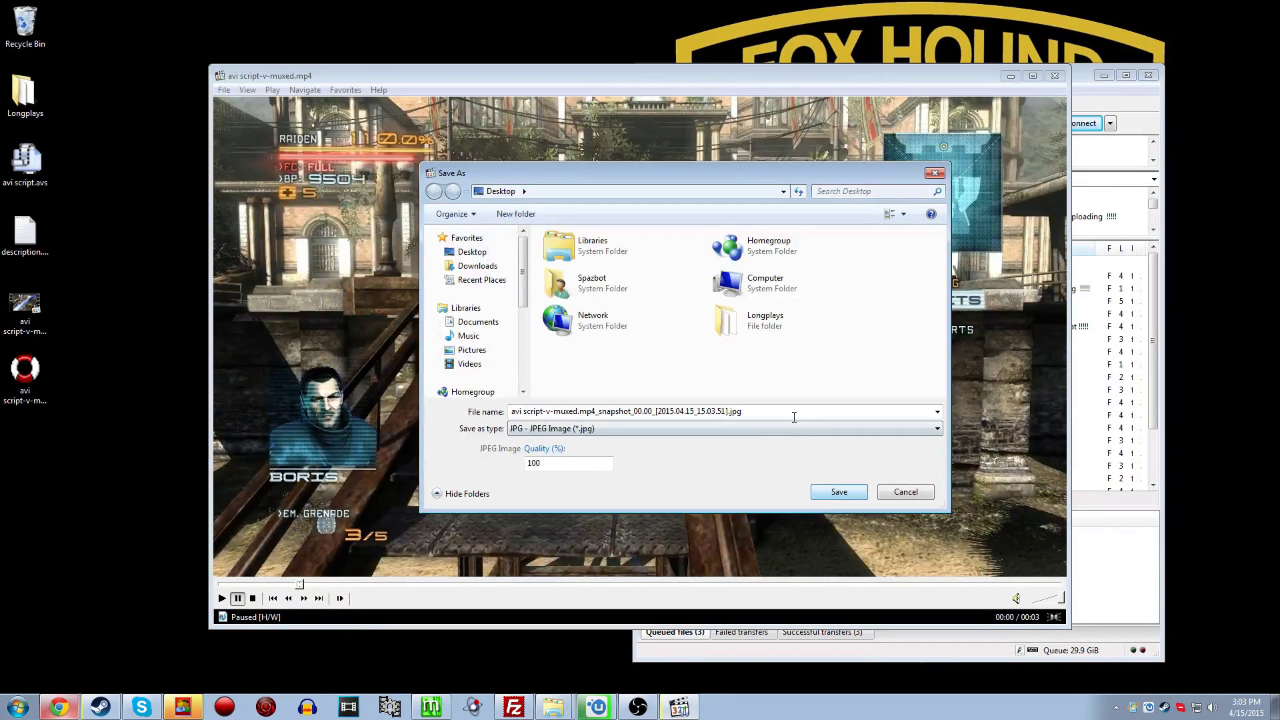
left_click(558, 411)
type("thumbnail")
key("Return")
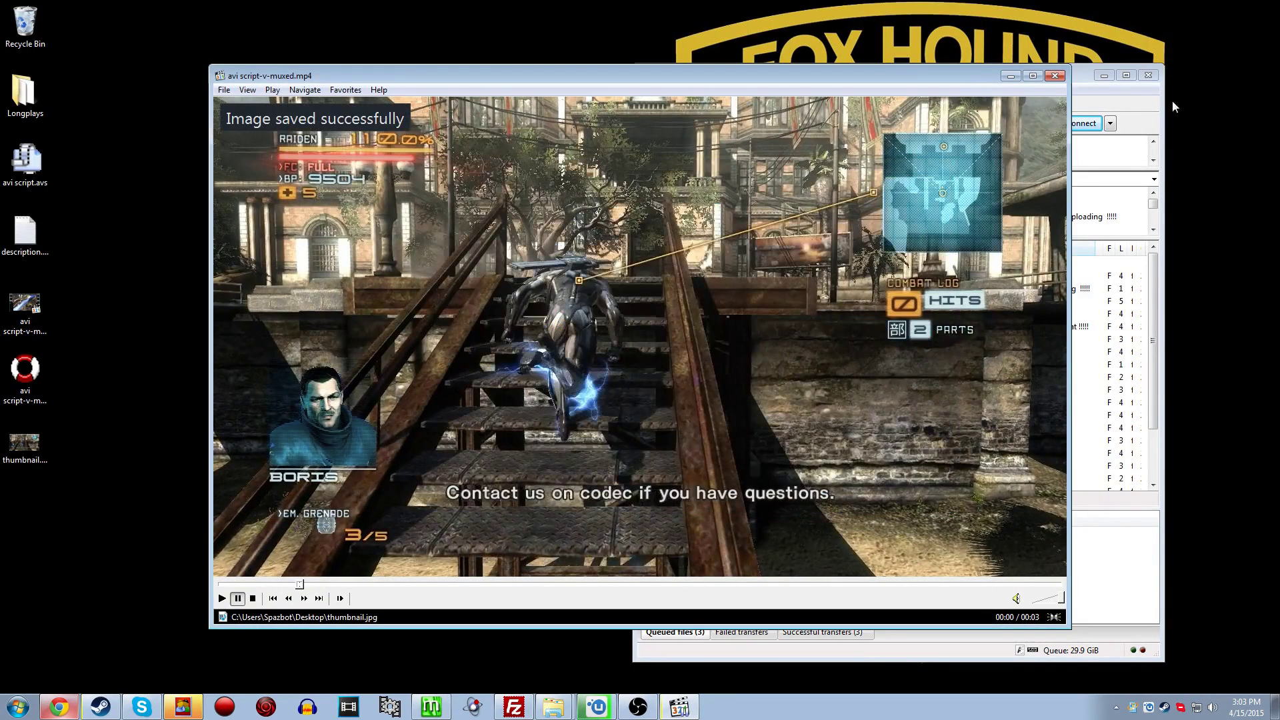
View the paused video's file properties and copy its exact size in bytes.
left_click(224, 90)
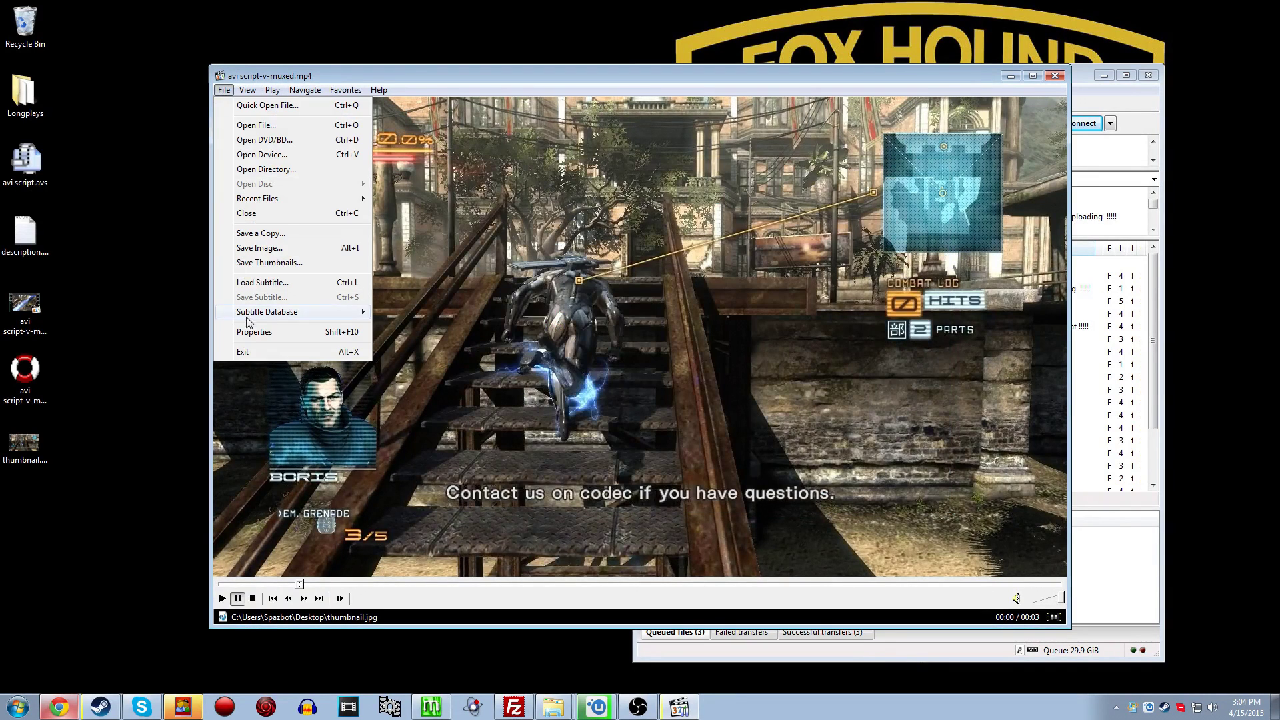
left_click(252, 333)
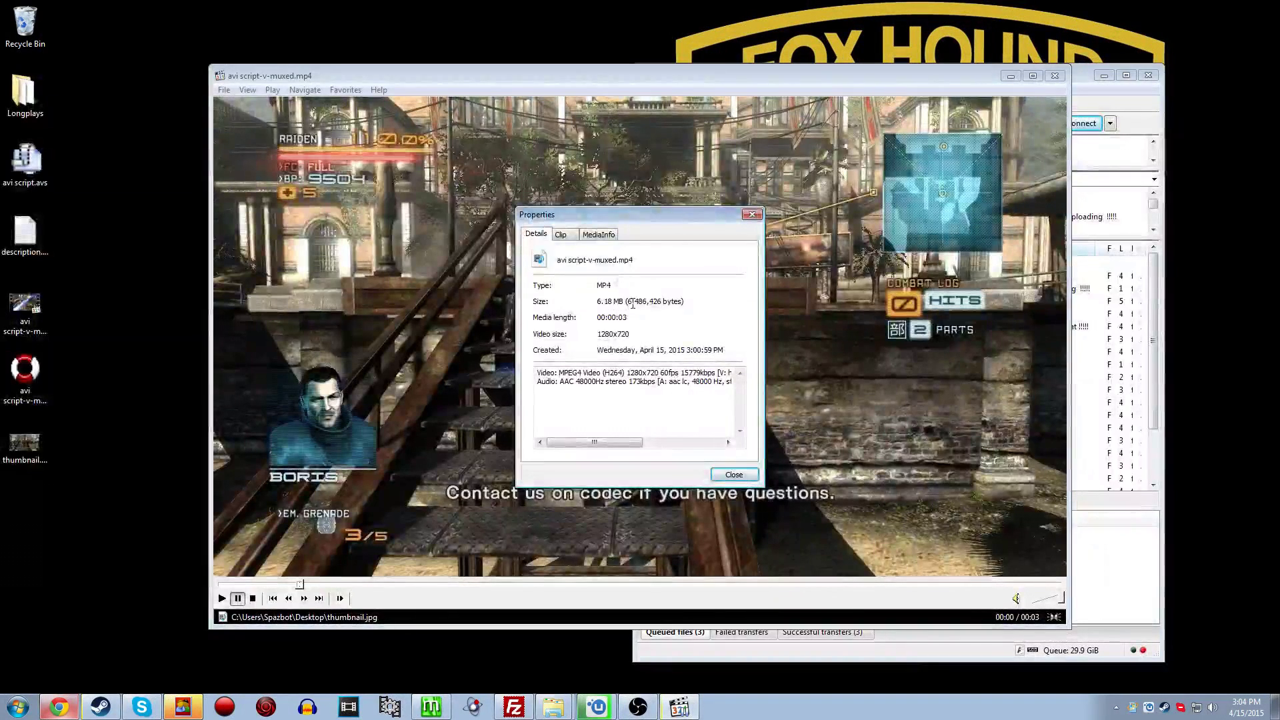
left_click_drag(628, 302, 662, 303)
key("ctrl+c")
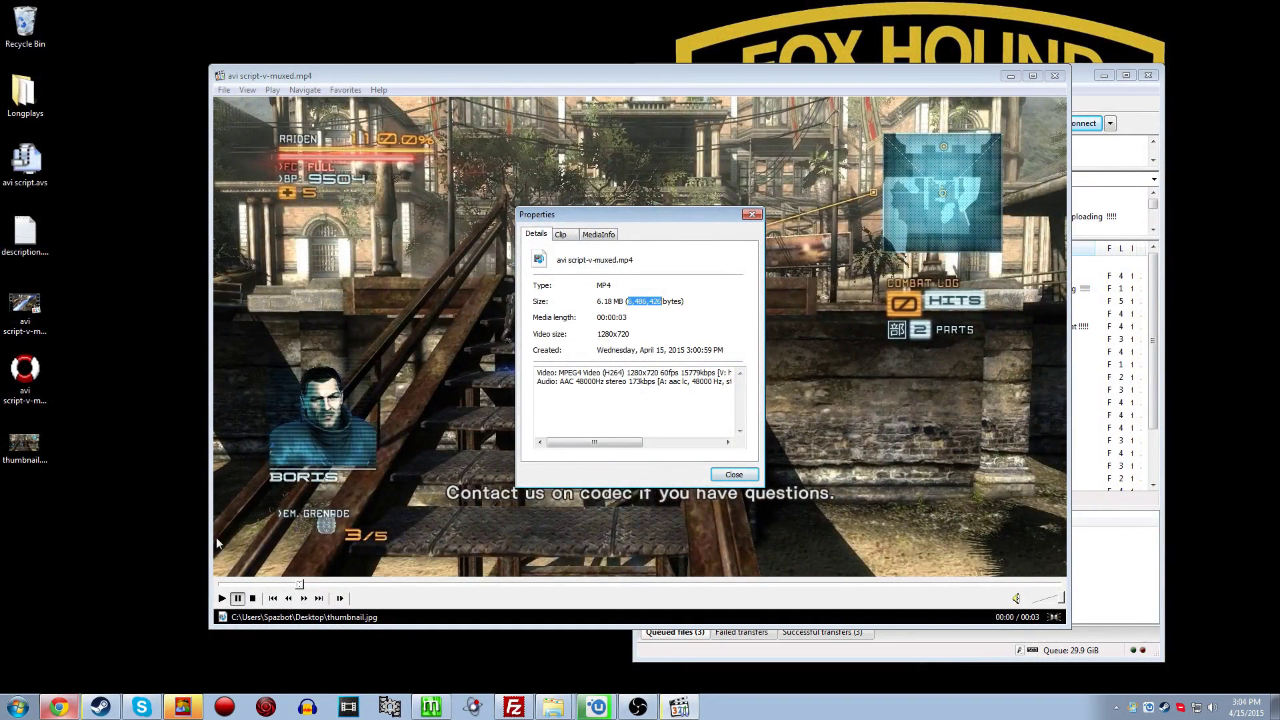
In Chrome, paste the copied size into the form's file size field and remove the commas so it reads 6486426.
left_click(59, 706)
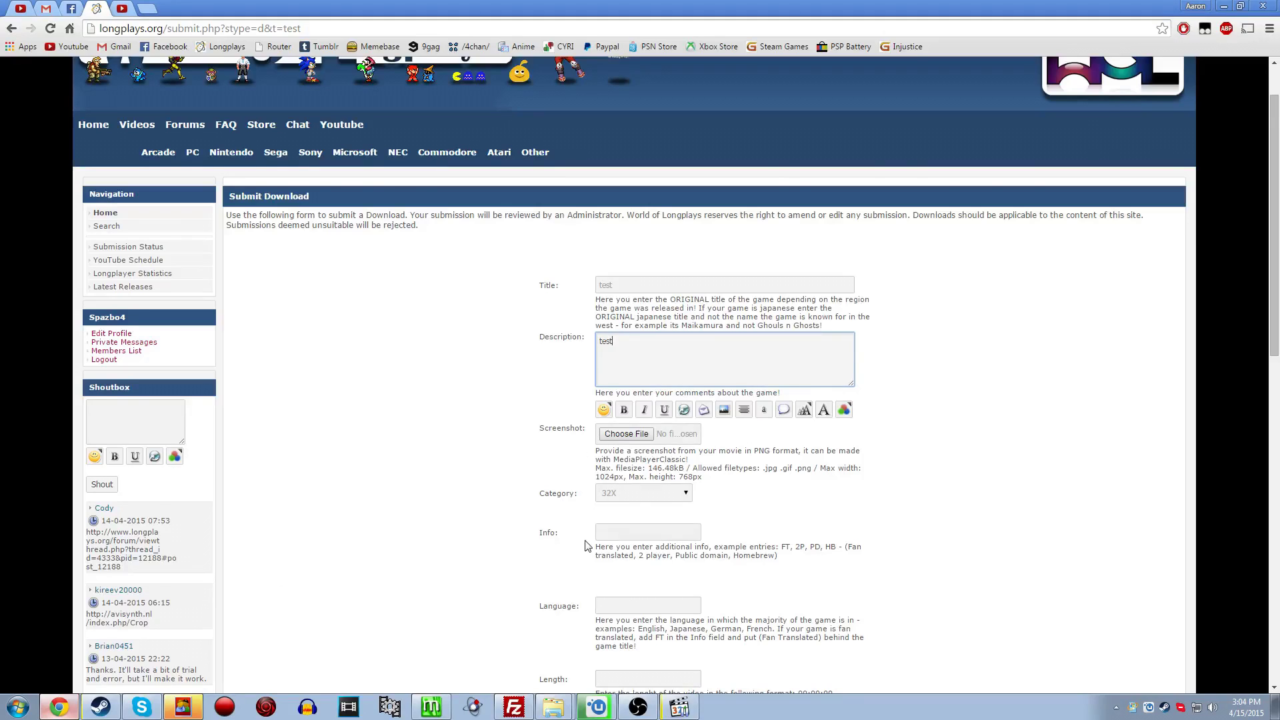
scroll(591, 544, "down", 2)
left_click(619, 593)
key("ctrl+v")
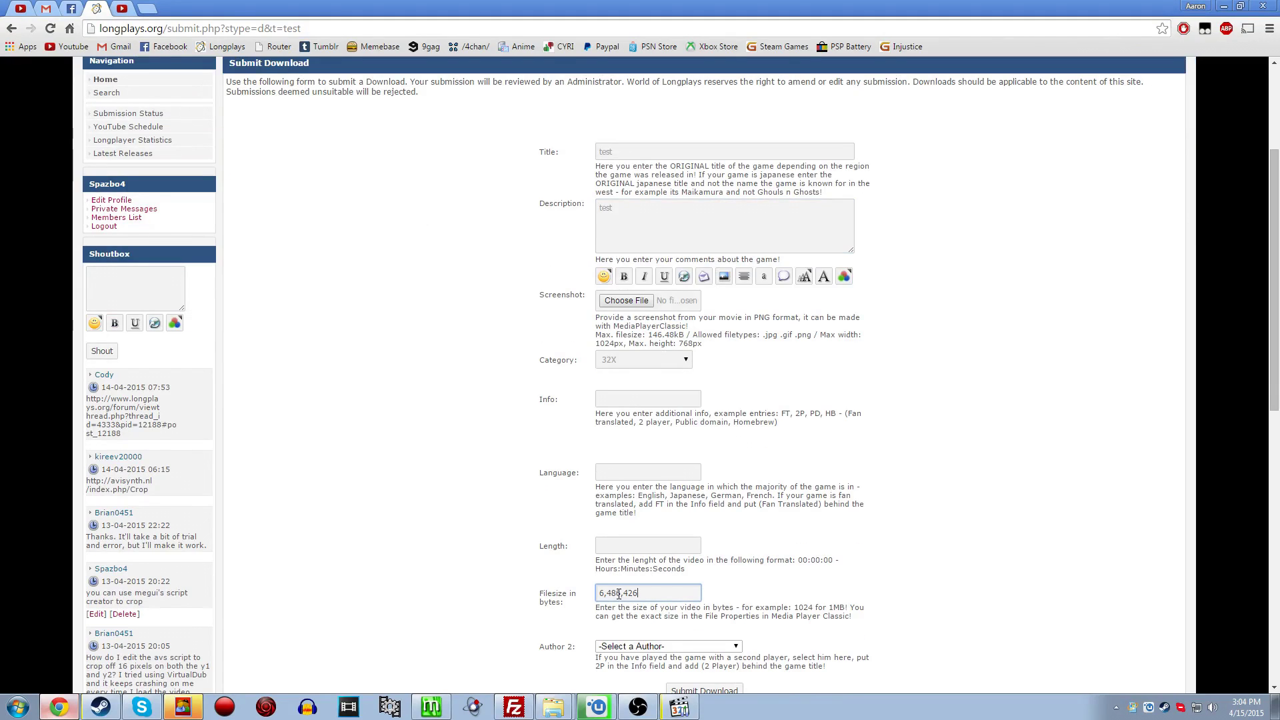
key("Left")
key("Left")
key("Left")
key("BackSpace")
key("Left")
key("Left")
key("BackSpace")
double_click(645, 595)
Enter 00:00:03 as the video length and set the language to English.
left_click(630, 550)
type("00:00:")
type("07")
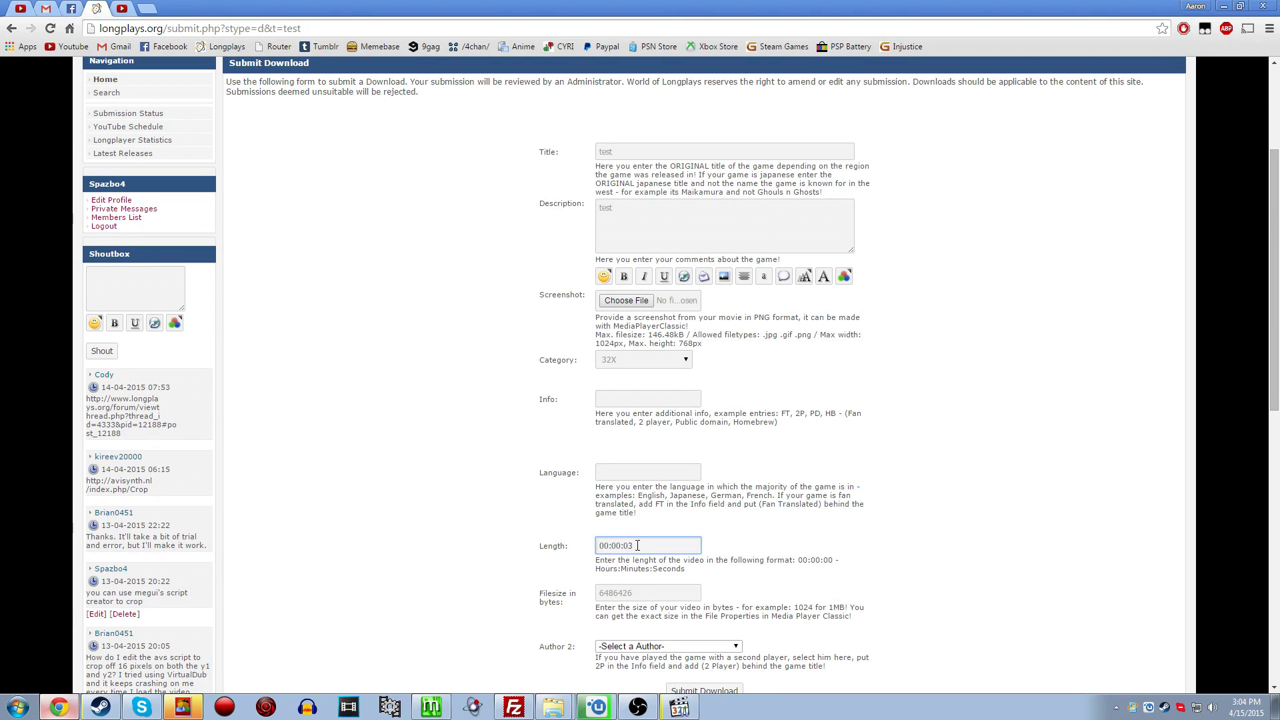
left_click(640, 479)
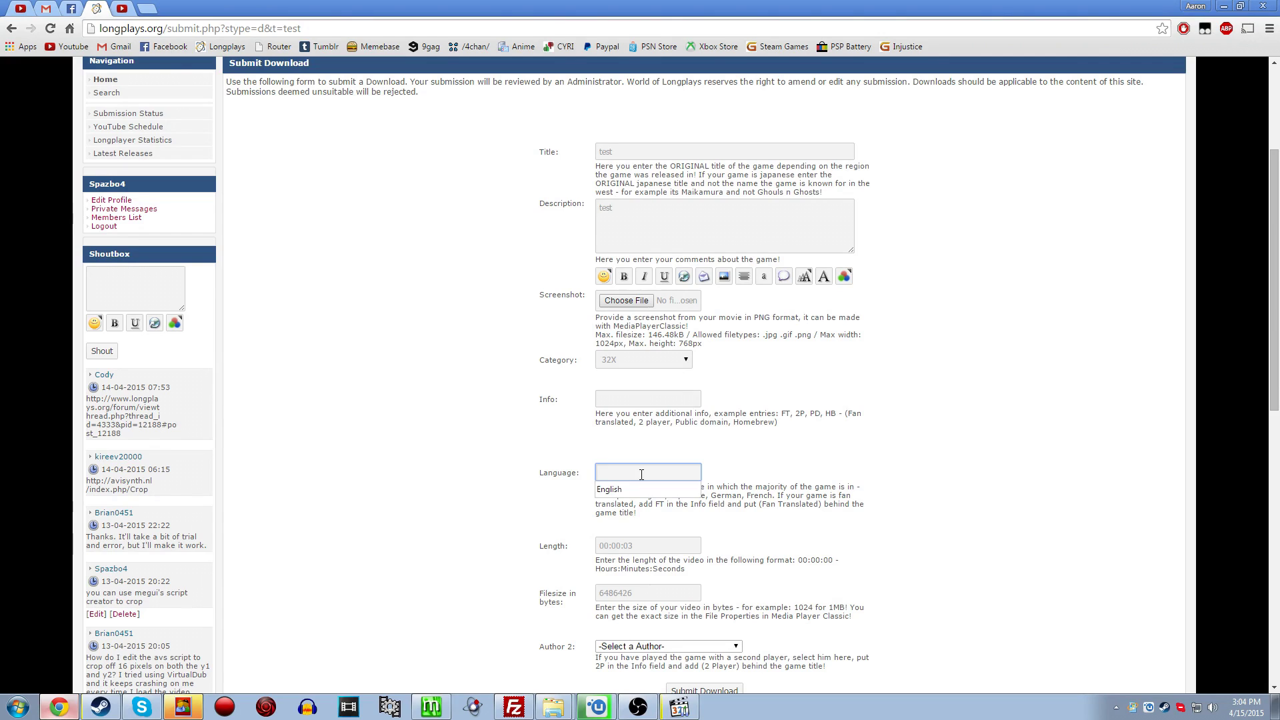
left_click(613, 490)
Set the submission's category to Game Boy.
left_click(643, 361)
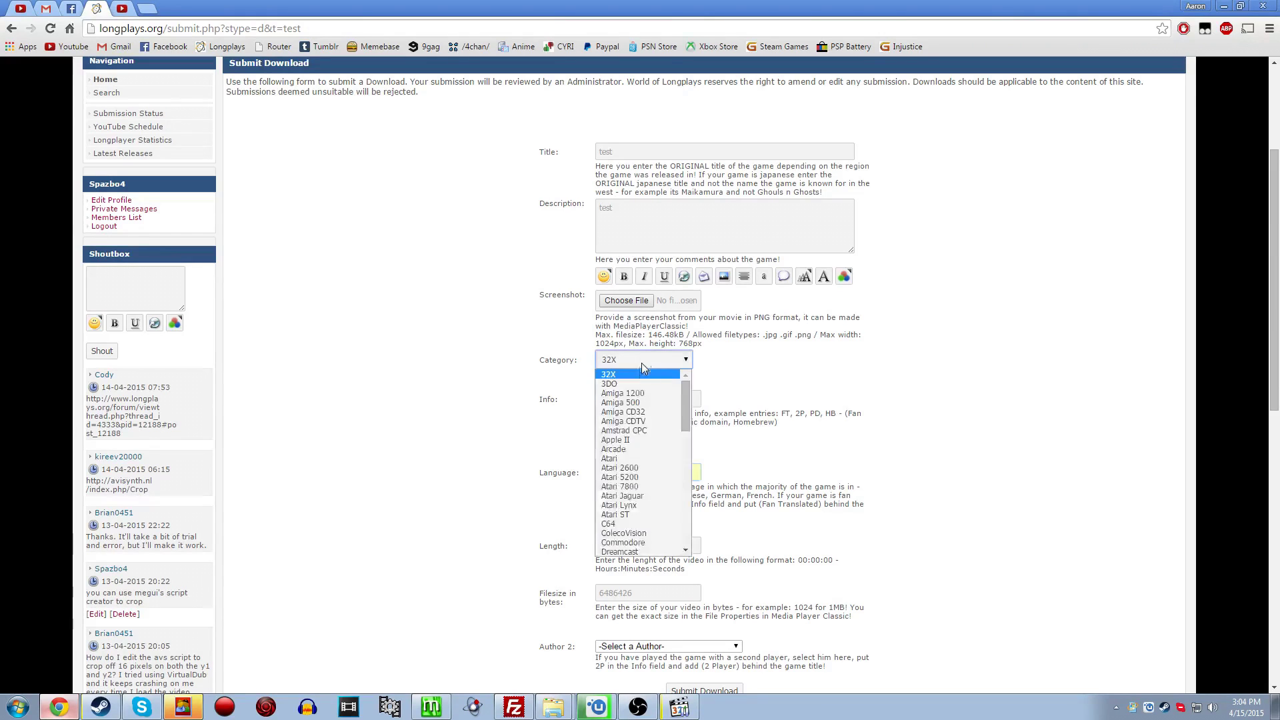
scroll(634, 455, "down", 2)
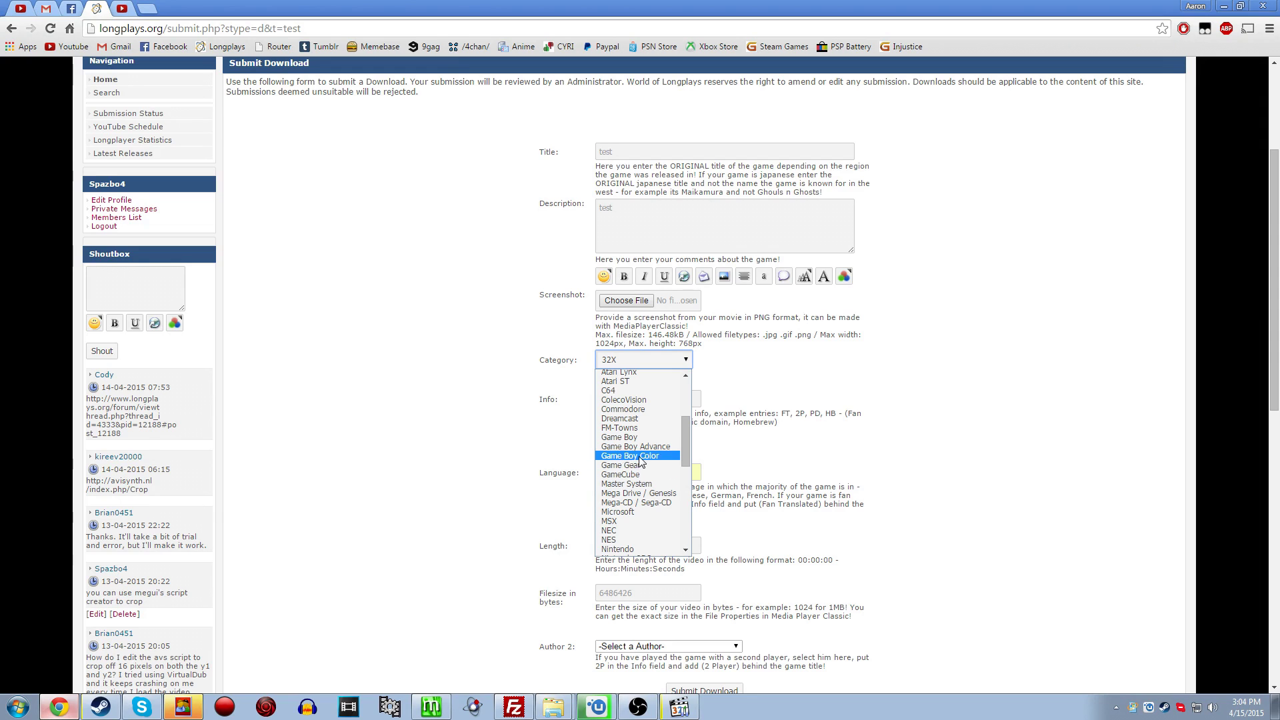
left_click(641, 438)
Check the test entry's system on the submission status page, and set the form's category to Game Boy Color.
scroll(480, 535, "up", 3)
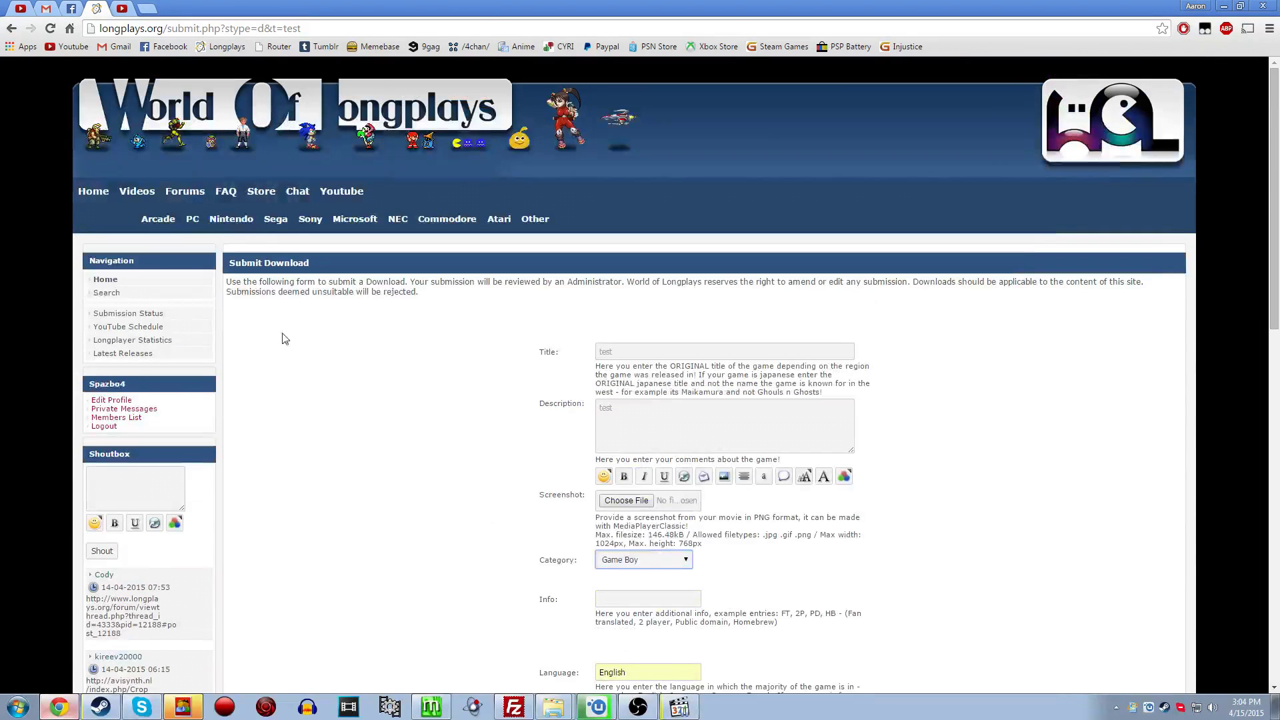
middle_click(170, 314)
left_click(196, 7)
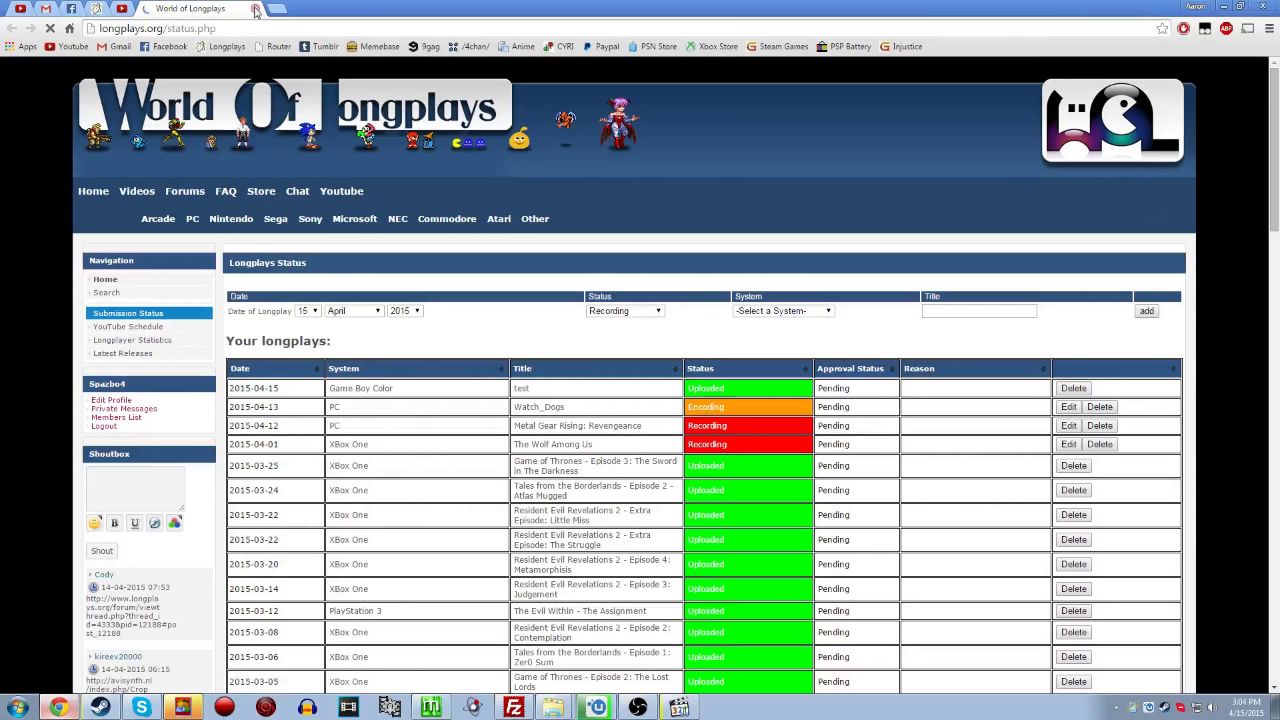
key("ctrl+w")
scroll(789, 692, "down", 2)
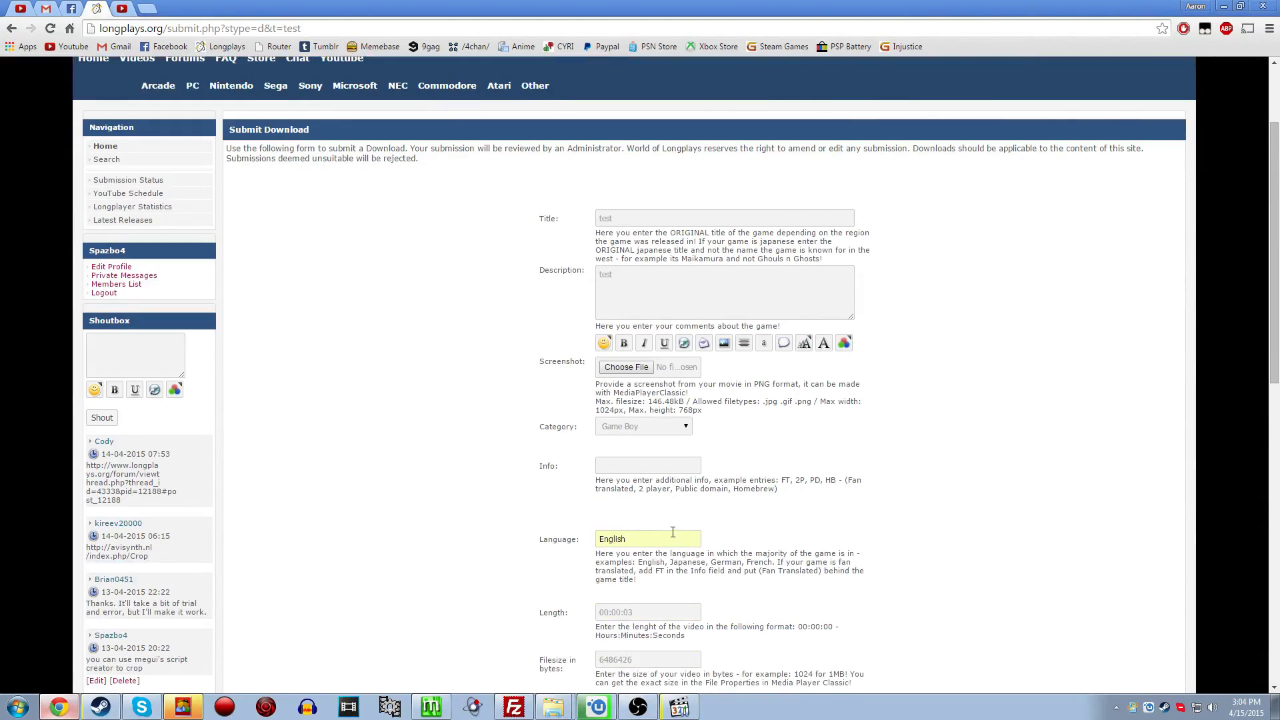
left_click(643, 426)
left_click(634, 525)
Enter 2P as the additional info and choose a second player as Author 2.
scroll(523, 495, "down", 3)
left_click(650, 268)
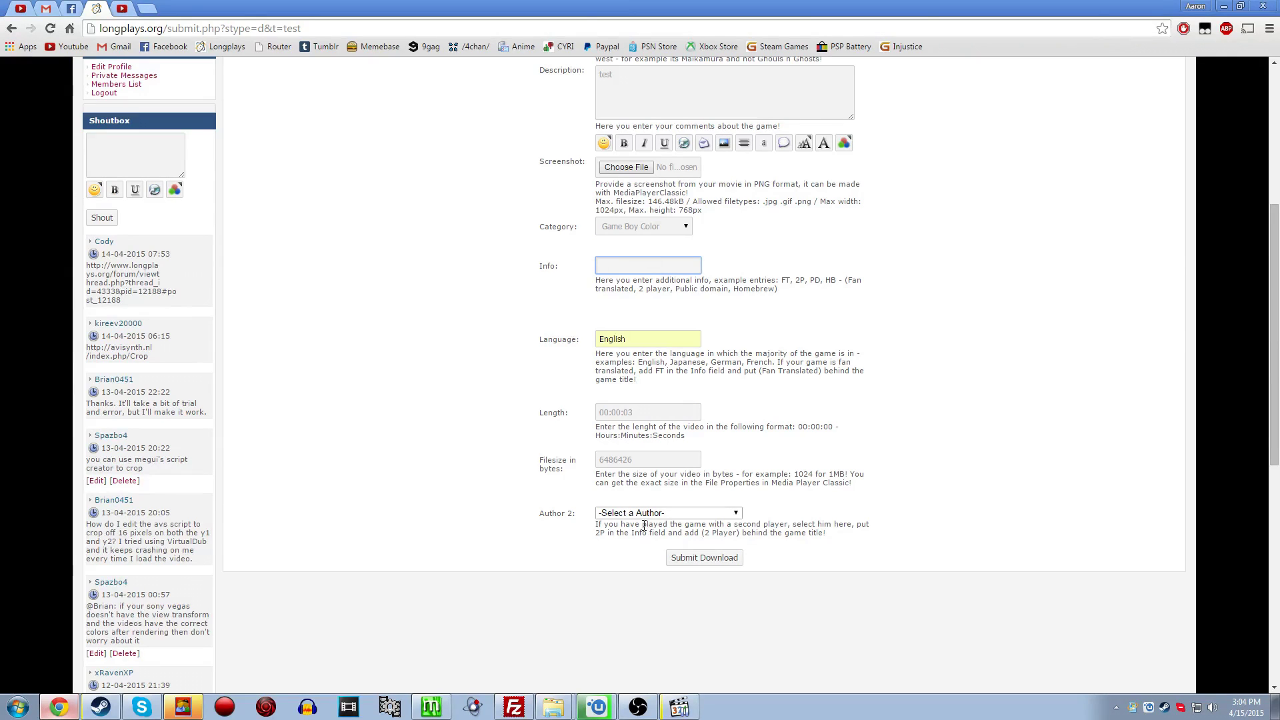
type("2P")
left_click(687, 517)
scroll(697, 400, "down", 10)
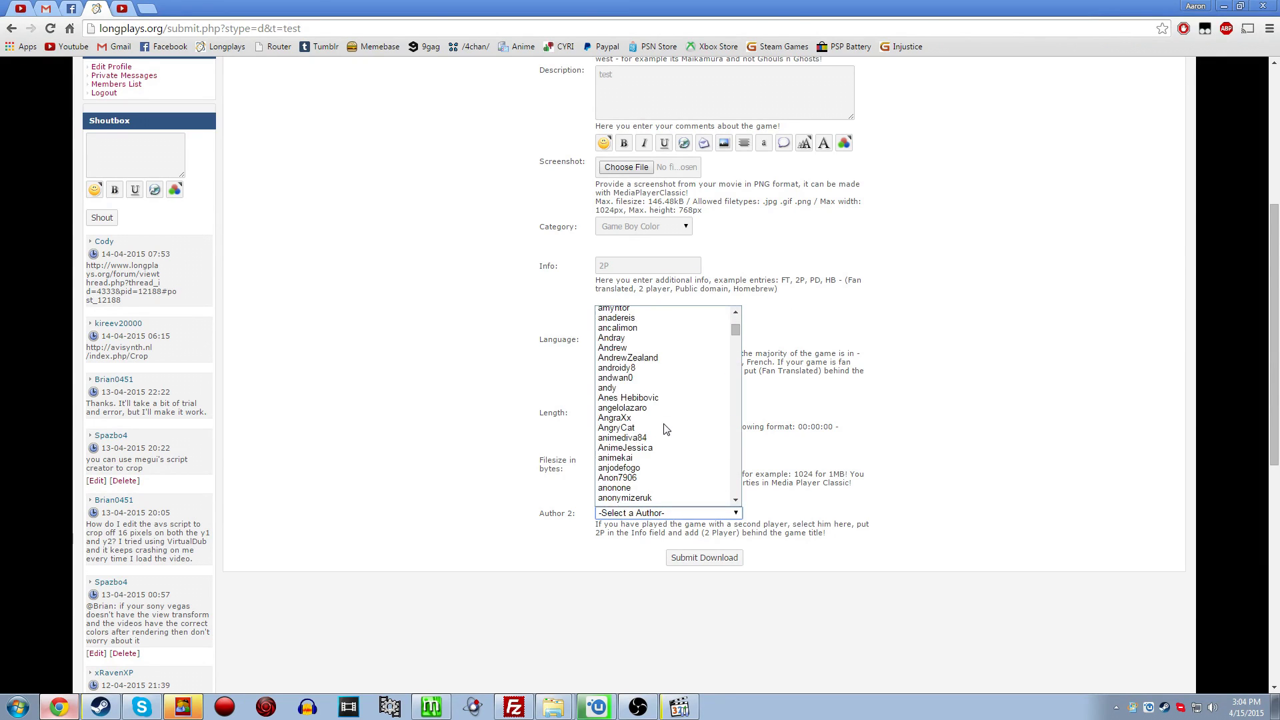
mouse_move(735, 342)
left_mouse_down()
mouse_move(739, 480)
mouse_move(732, 352)
left_mouse_up()
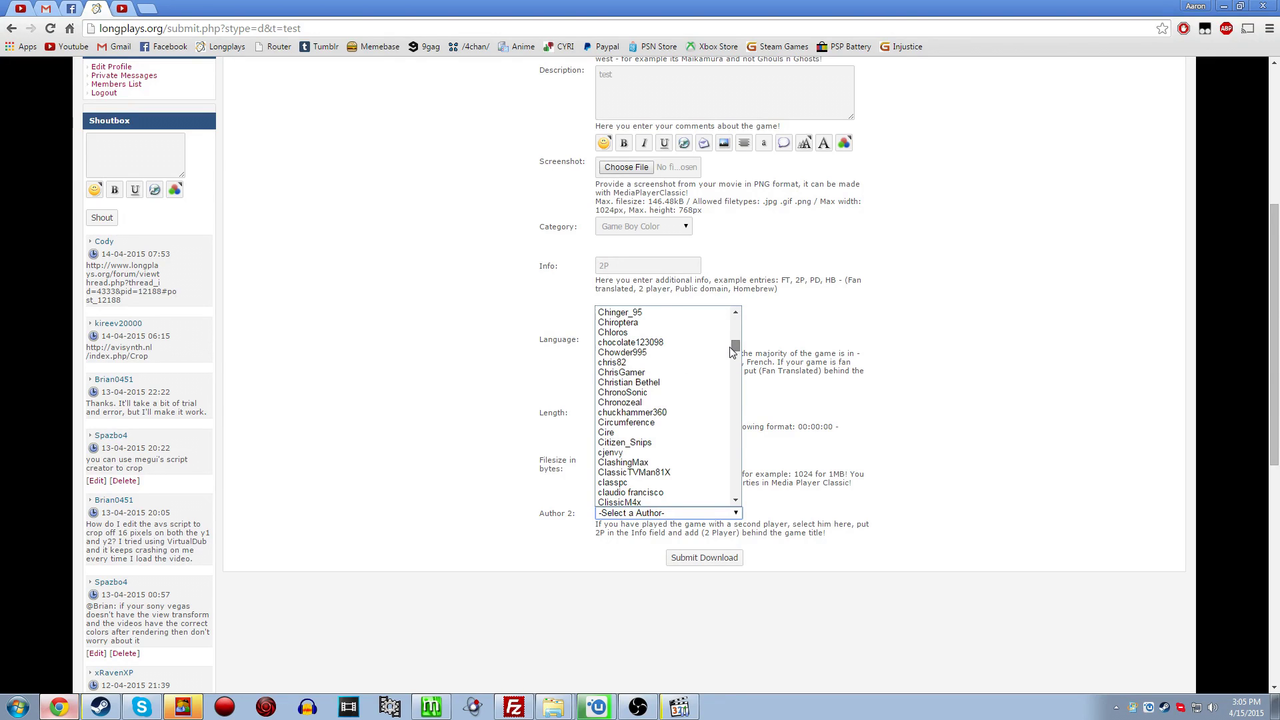
left_click_drag(731, 347, 737, 360)
left_click(737, 363)
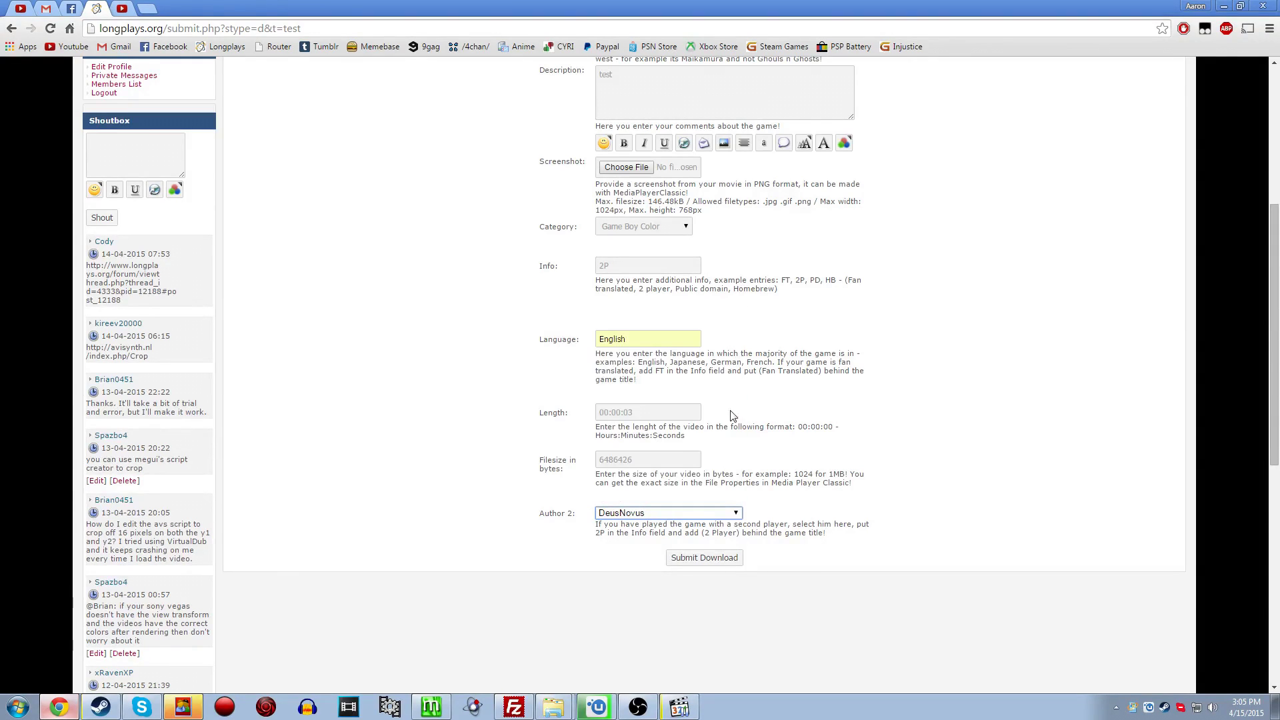
Browse the author list further and replace the Author 2 selection with a member listed under I.
left_click(737, 516)
left_click_drag(740, 361, 737, 386)
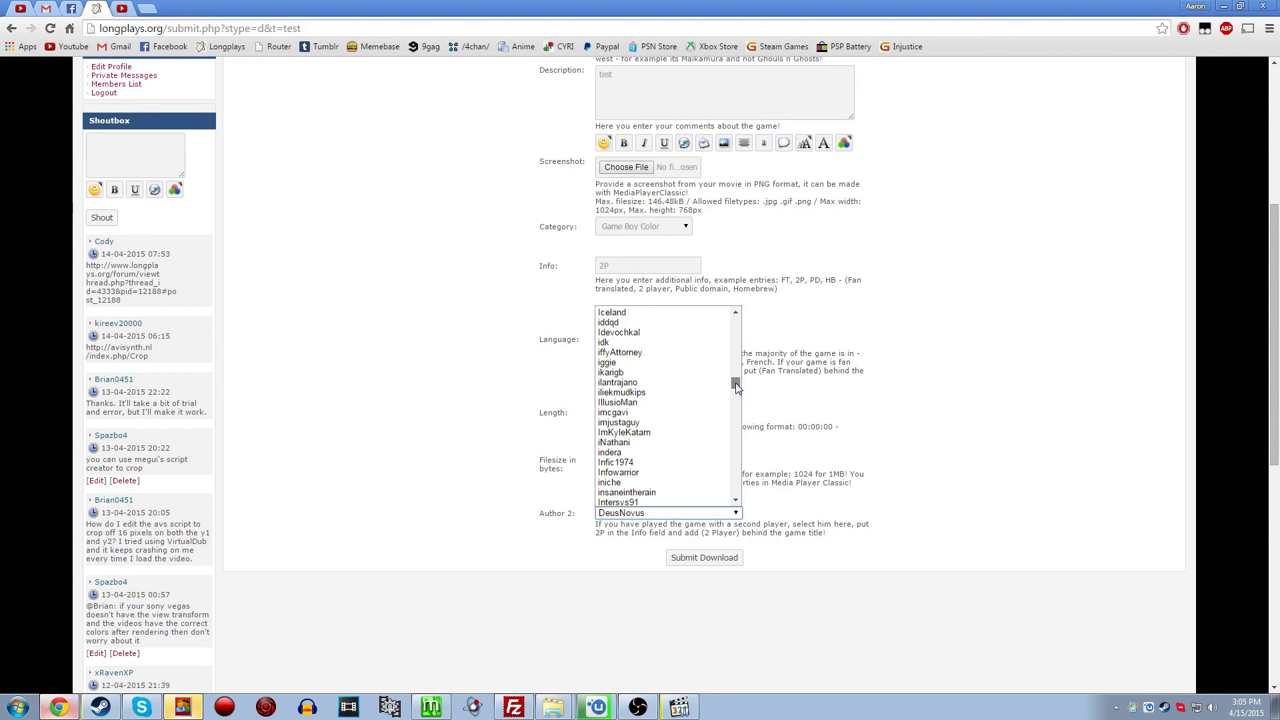
left_click_drag(735, 383, 735, 384)
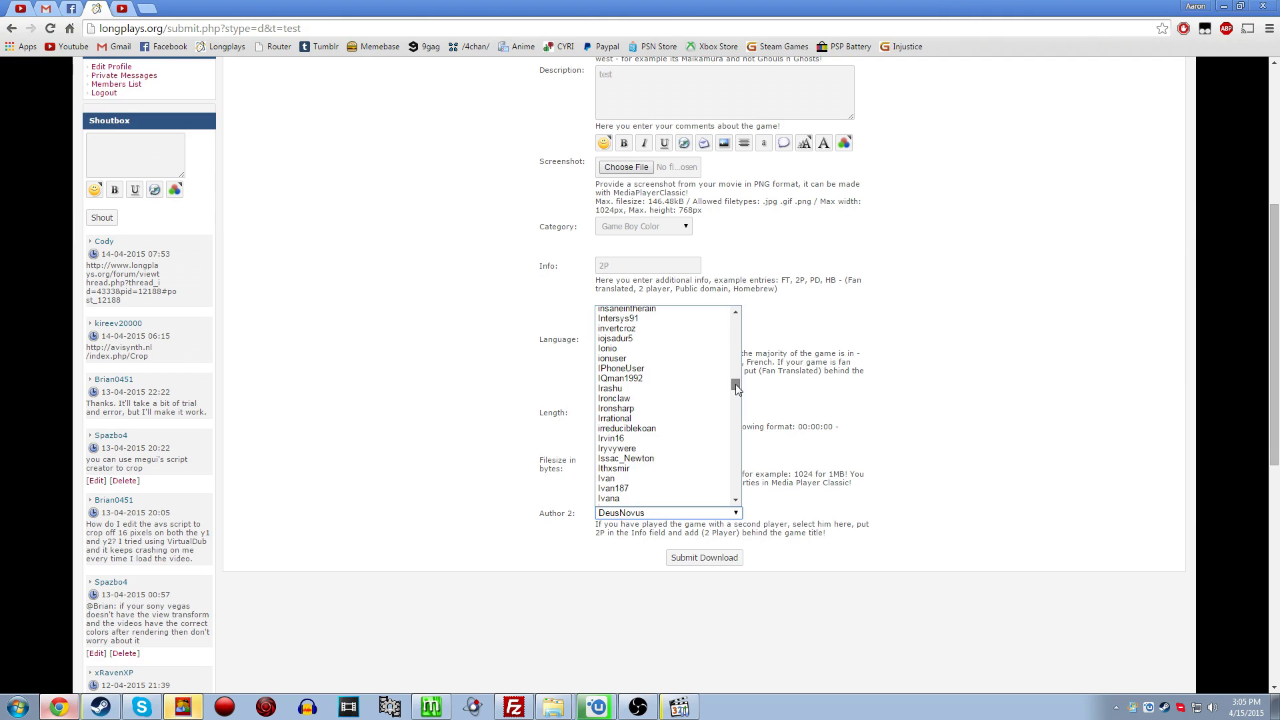
scroll(657, 407, "down", 3)
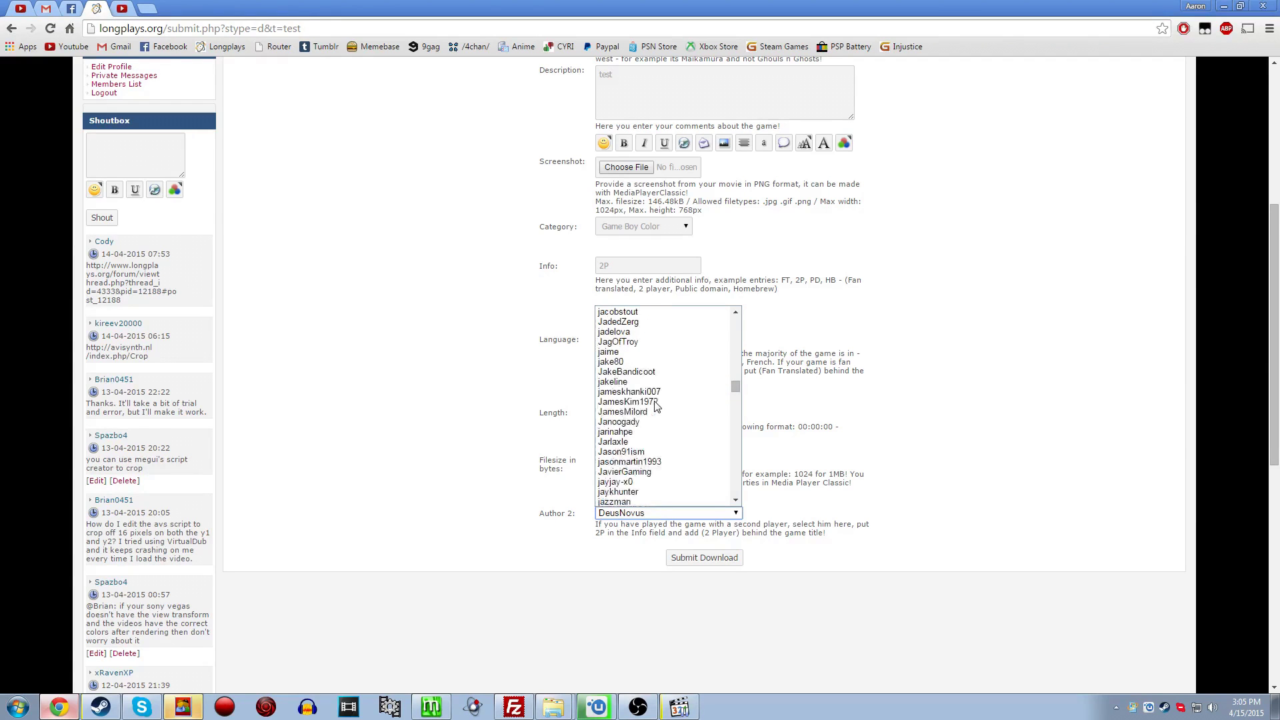
scroll(657, 406, "up", 3)
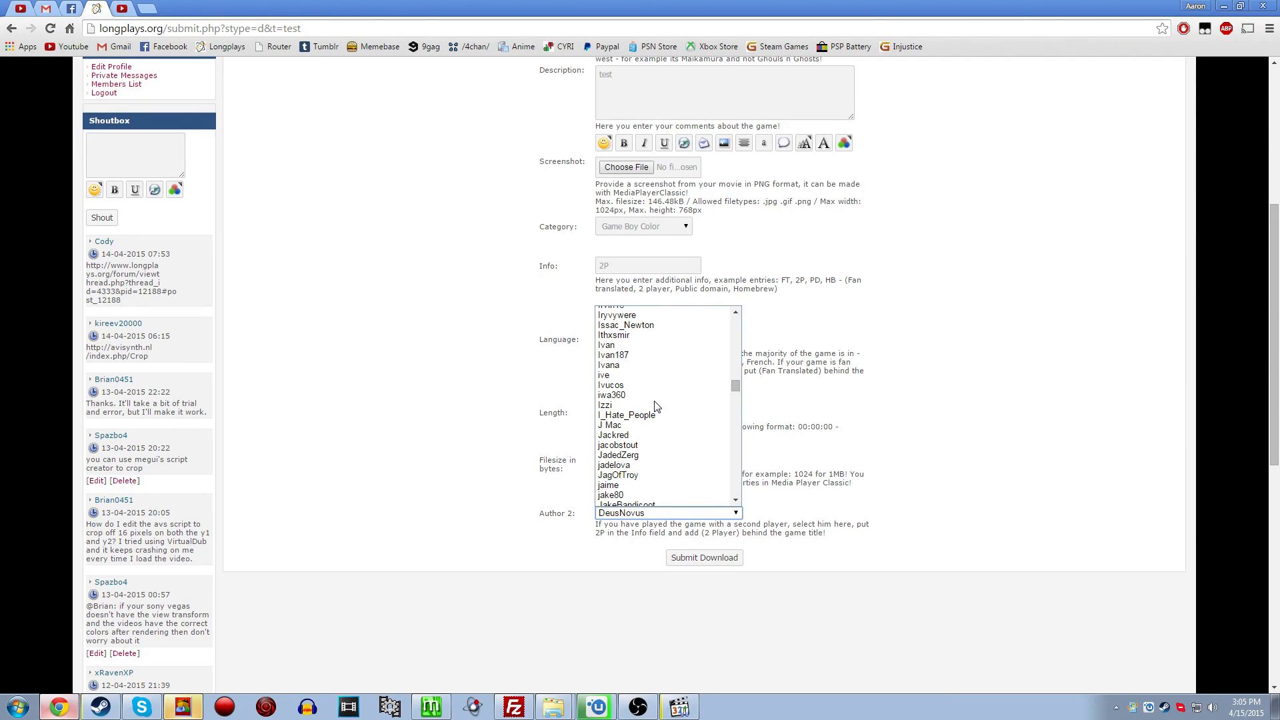
scroll(656, 407, "up", 3)
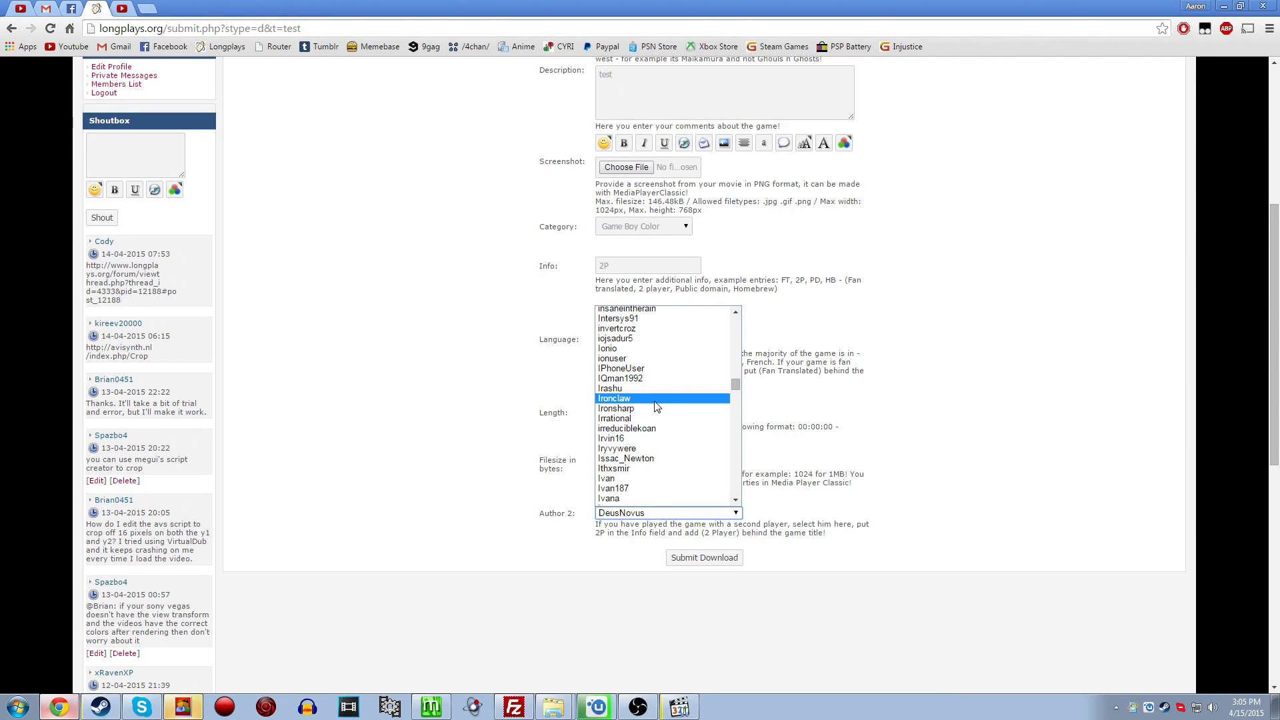
left_click(657, 409)
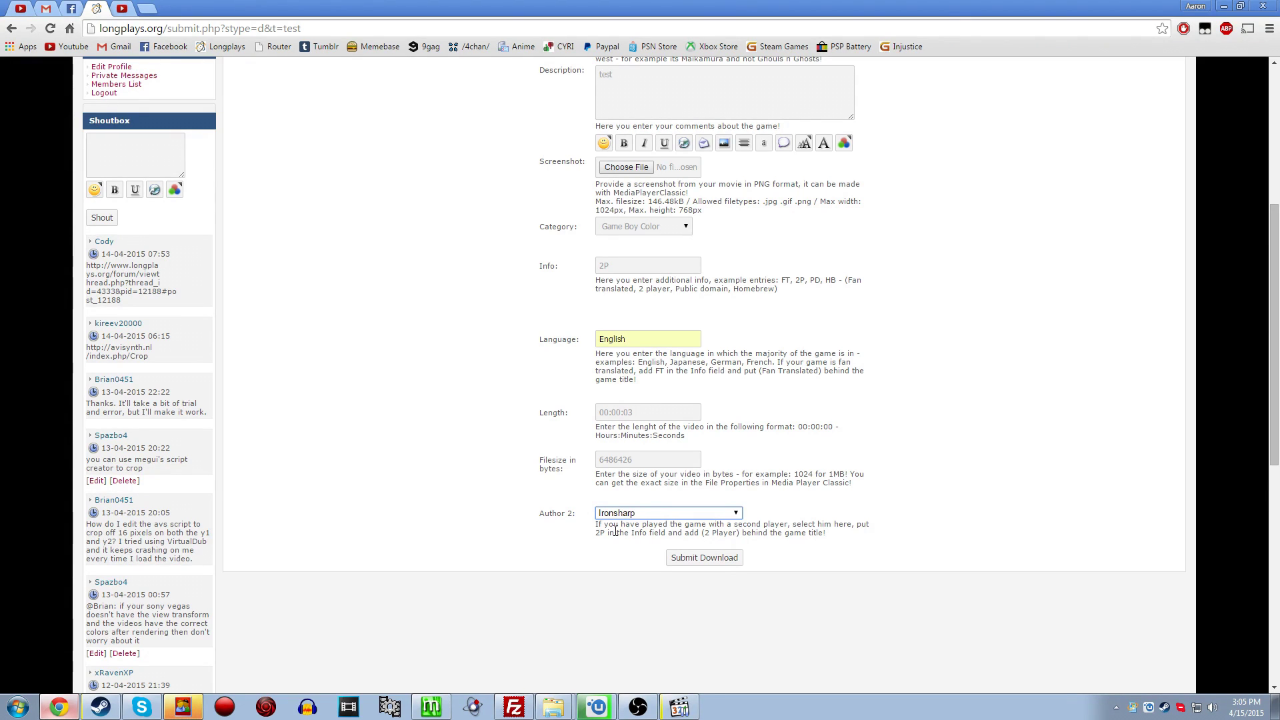
left_click(455, 485)
Review the filled-in submission form and clear the 2P entry from the Info field.
scroll(456, 485, "up", 4)
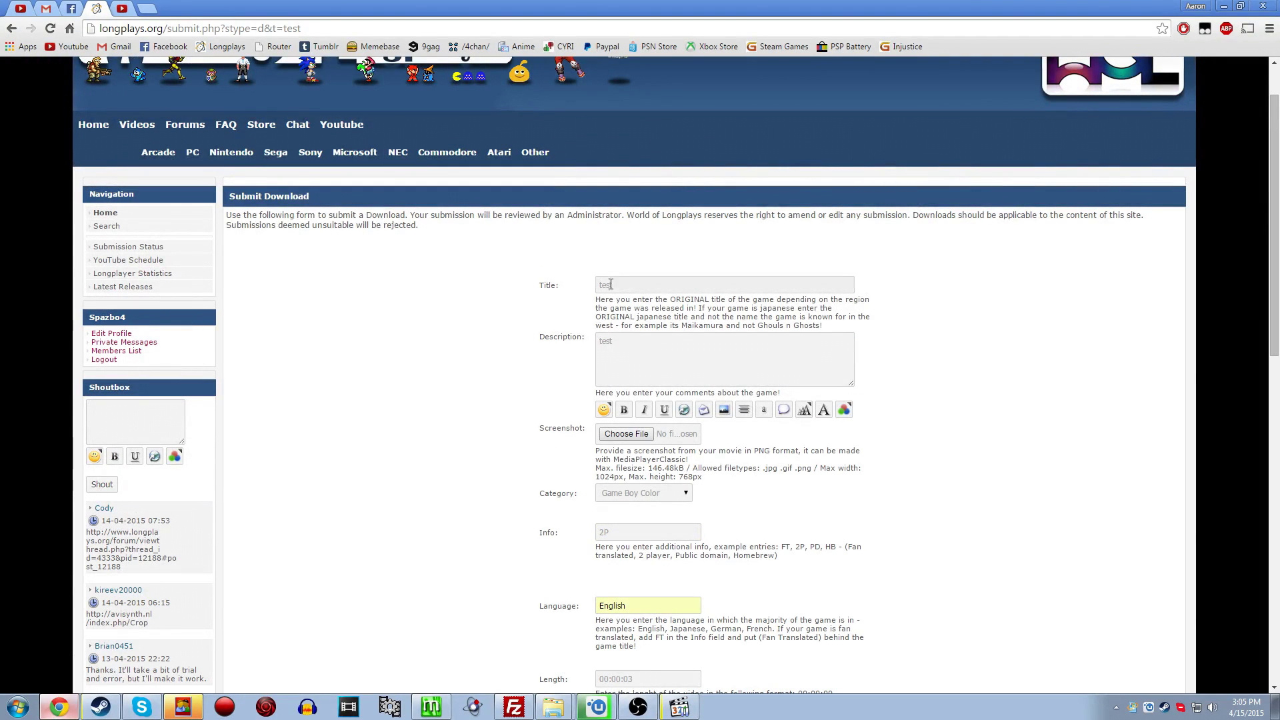
scroll(617, 527, "down", 3)
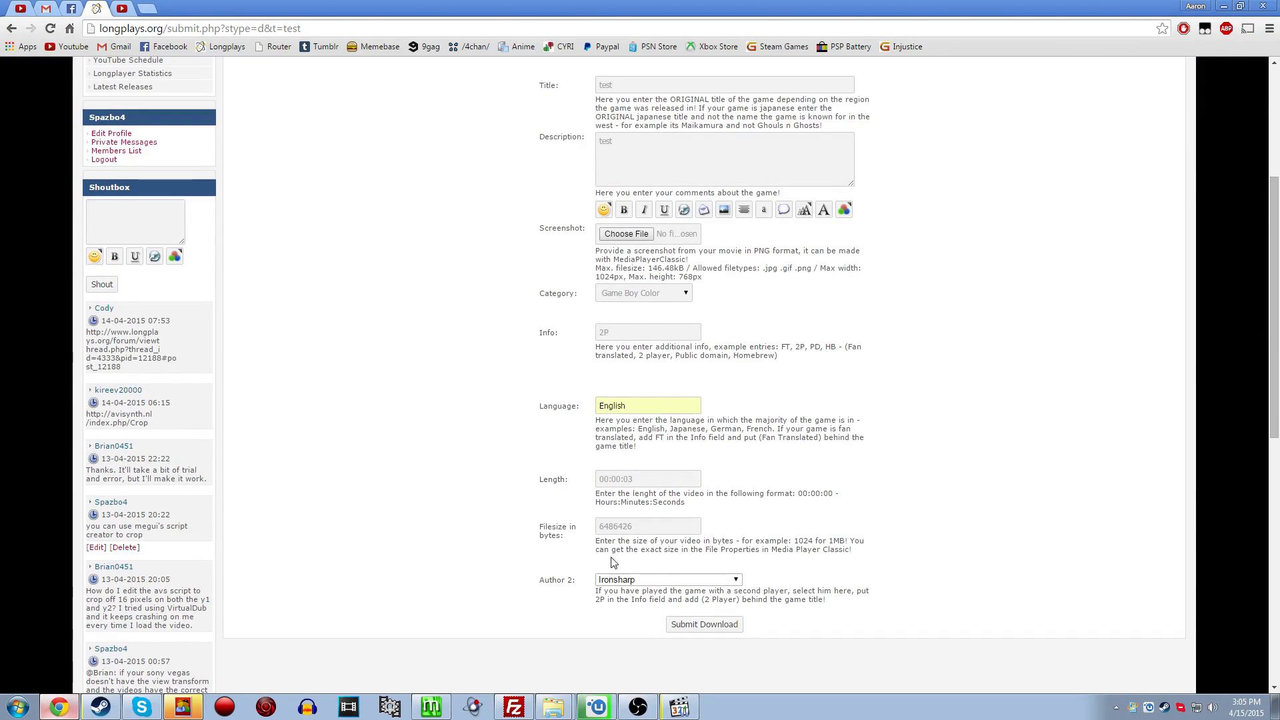
left_click(577, 328)
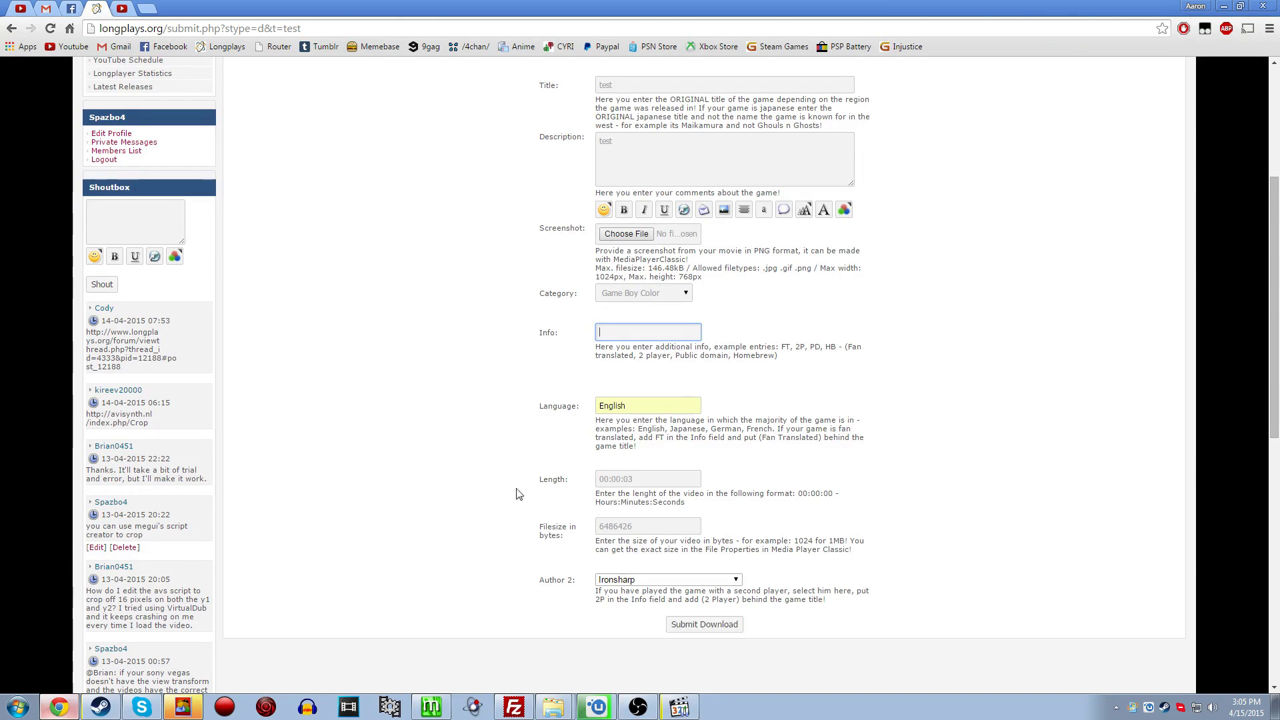
Leave the form for the submission status page and minimize the browser to return to the paused video.
scroll(514, 491, "up", 4)
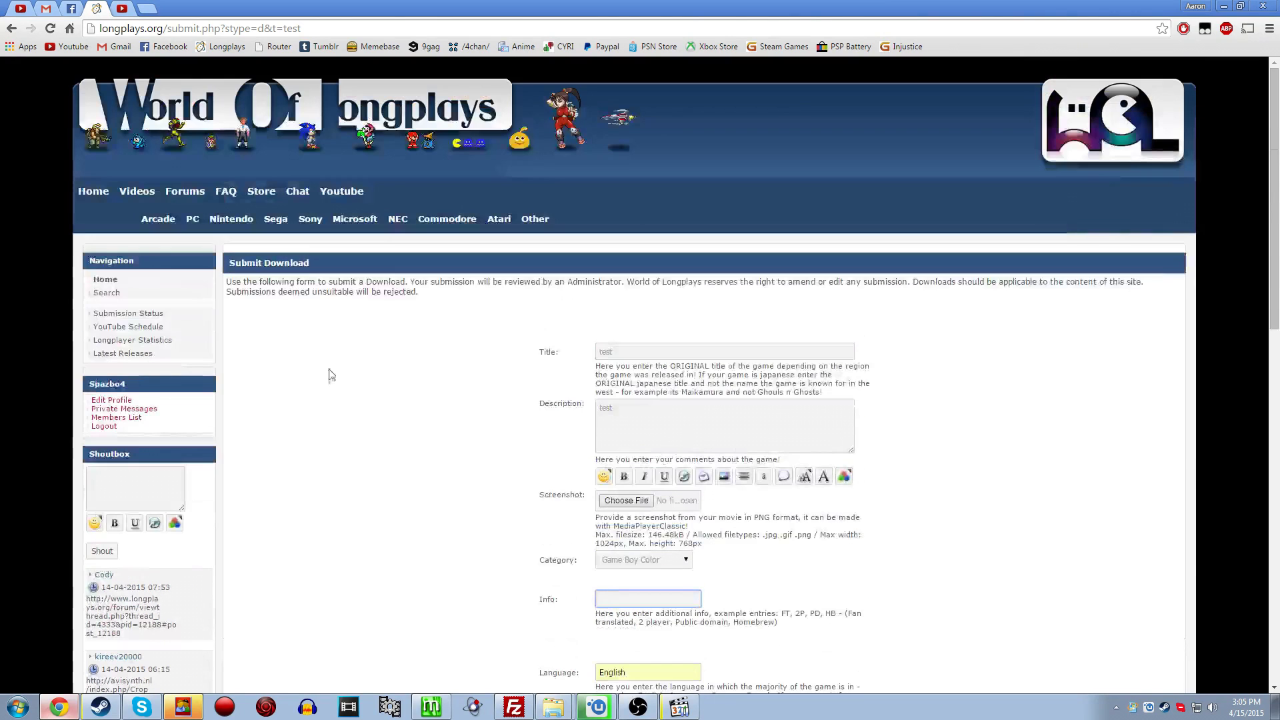
left_click(154, 319)
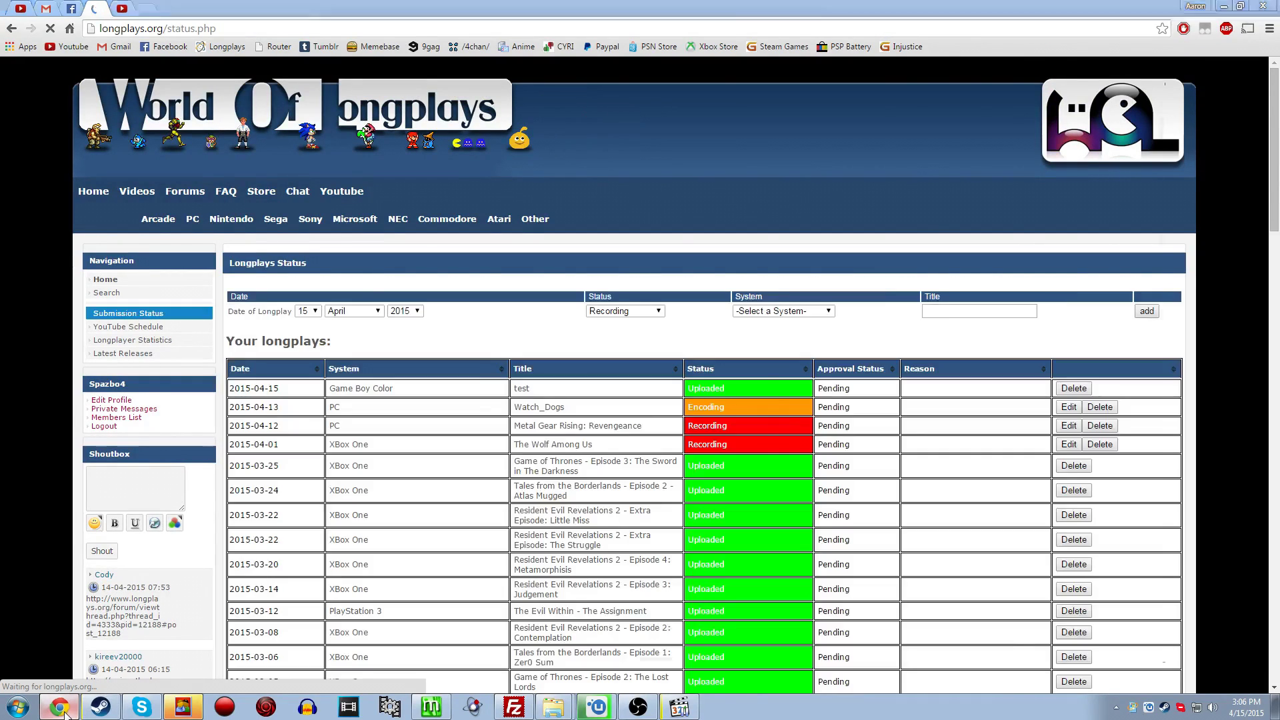
left_click(60, 709)
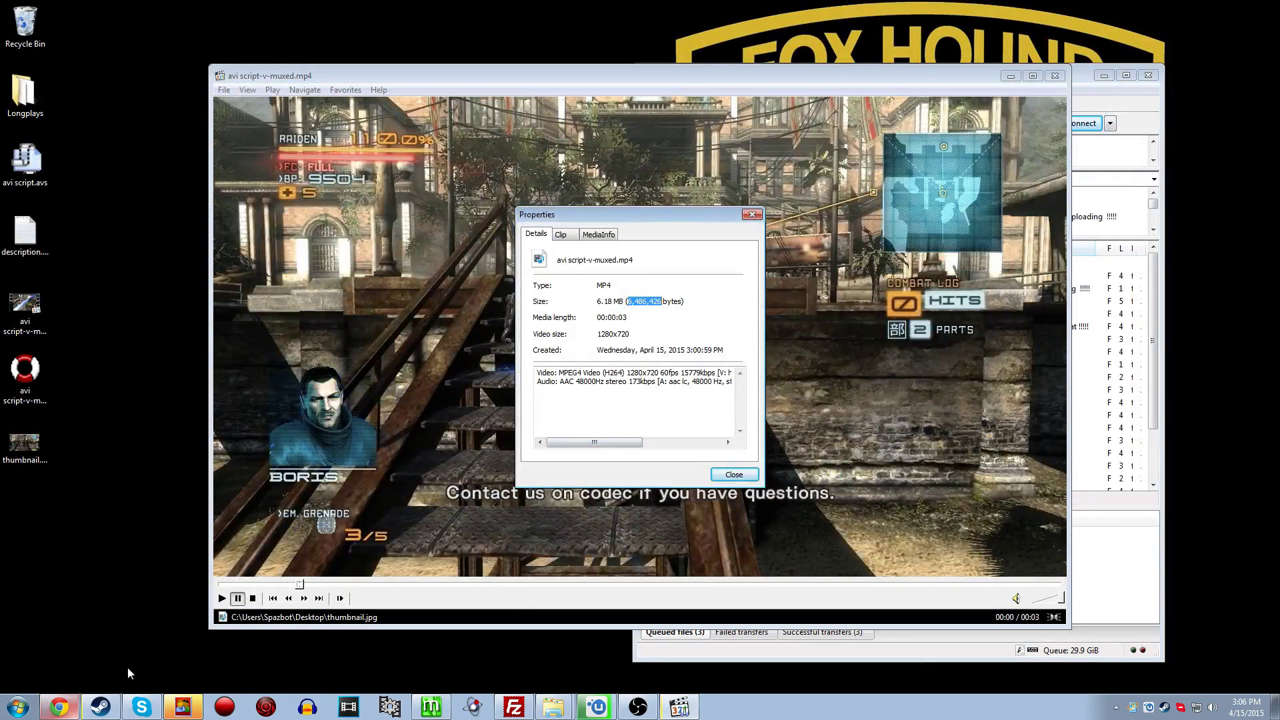
Close the muxed video's properties and the video player, and permanently empty the Recycle Bin.
left_click(734, 475)
left_click(1056, 75)
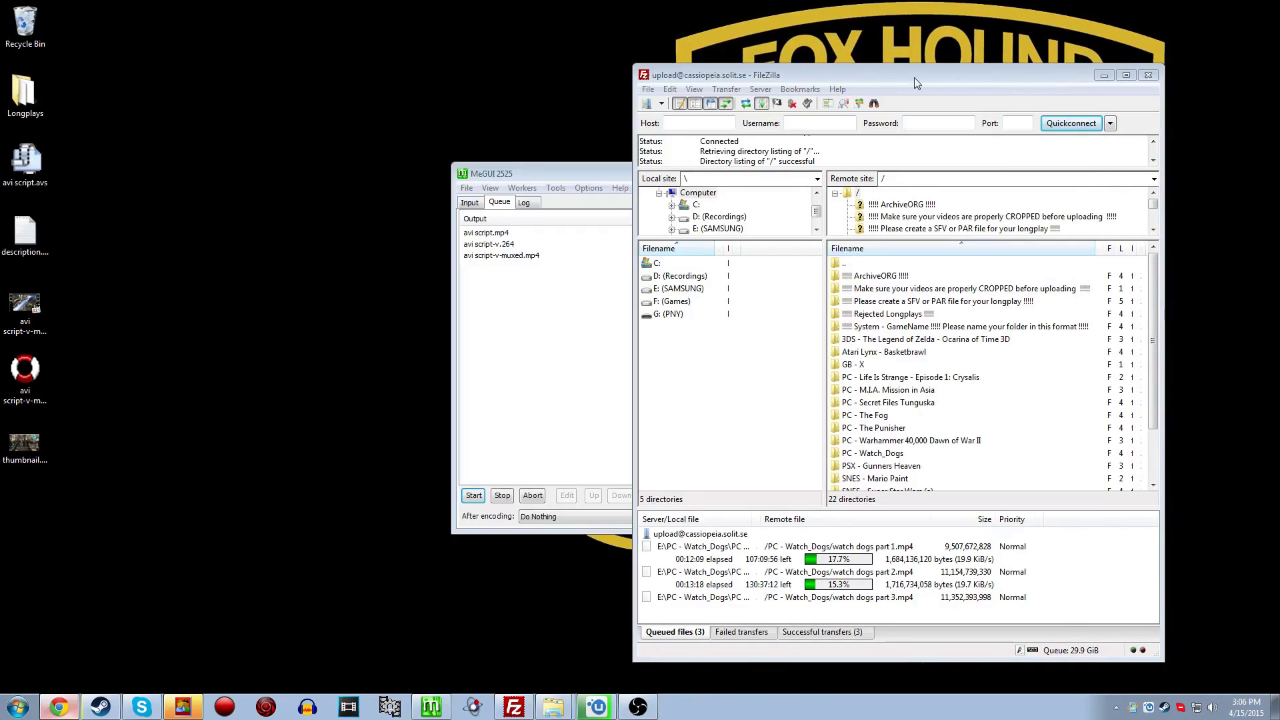
right_click(25, 21)
left_click(86, 37)
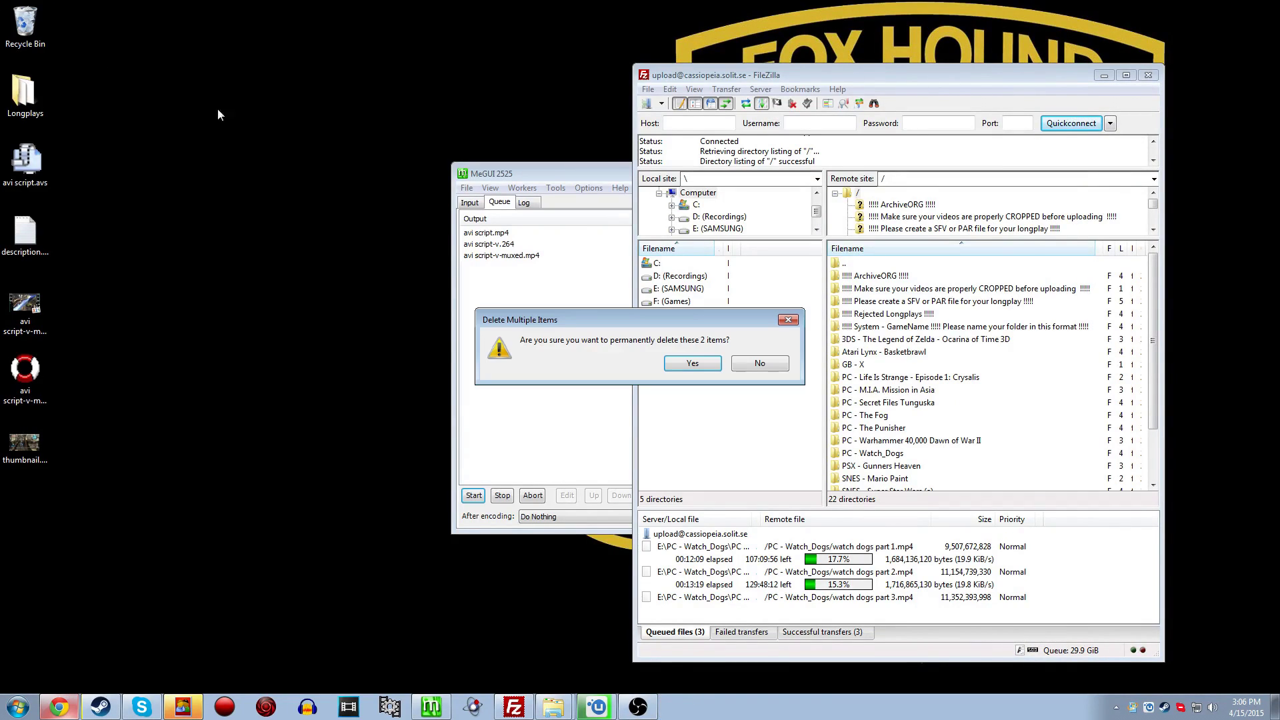
left_click(693, 362)
Move the muxed MP4, its SFV file and the thumbnail from the desktop to the Recycle Bin and permanently delete them.
left_click_drag(84, 484, 50, 266)
left_click_drag(34, 21, 30, 20)
right_click(30, 20)
left_click(87, 39)
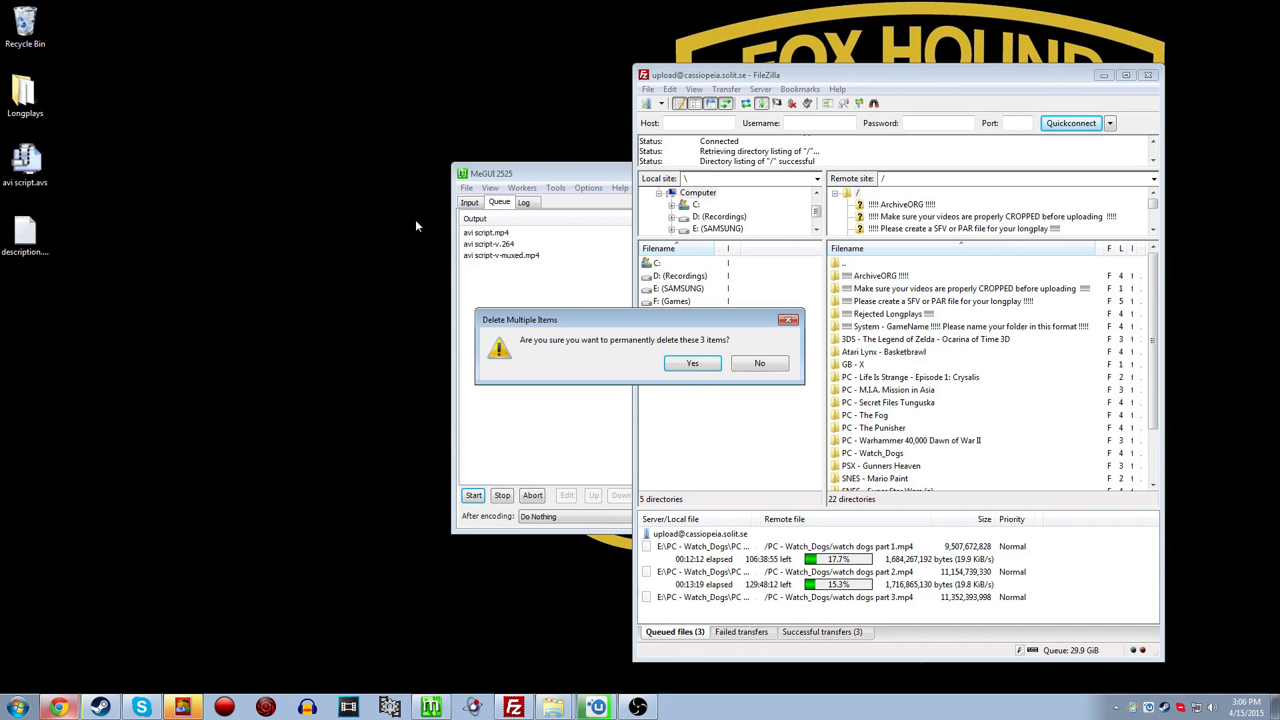
left_click(693, 362)
left_click(346, 353)
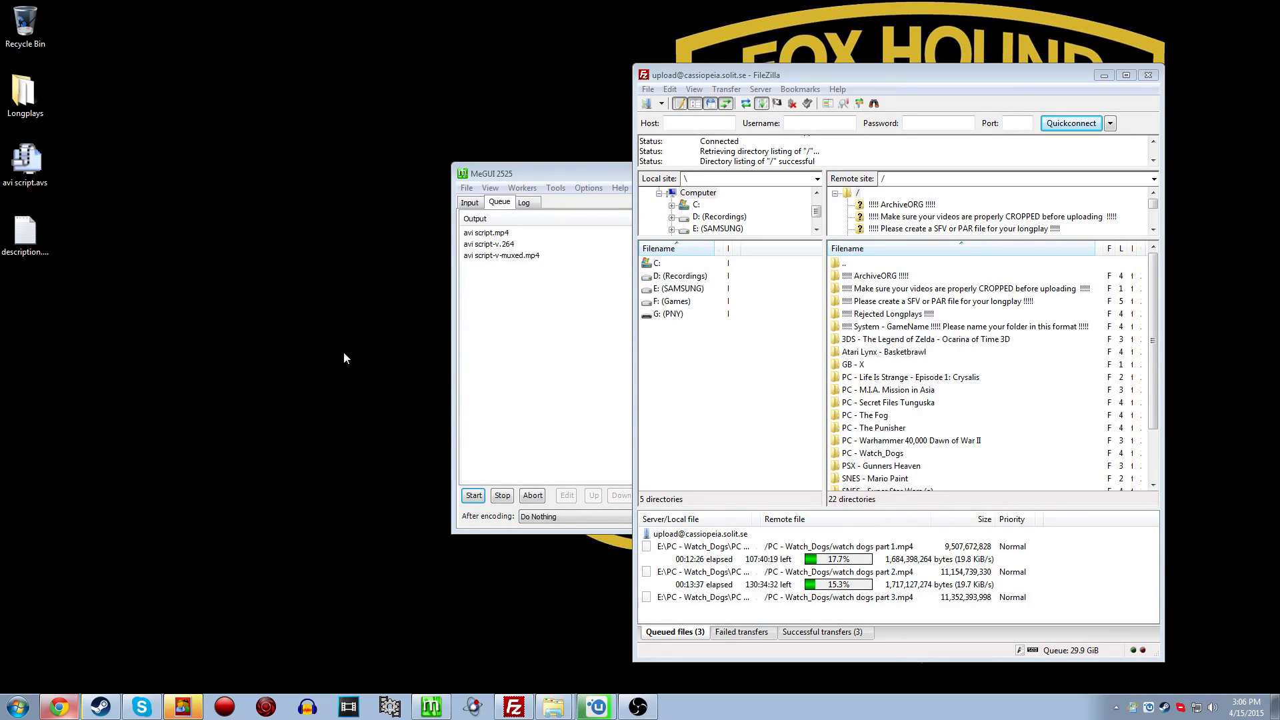
Launch Dxtory and examine the device and format settings of its four audio tracks.
left_click(18, 706)
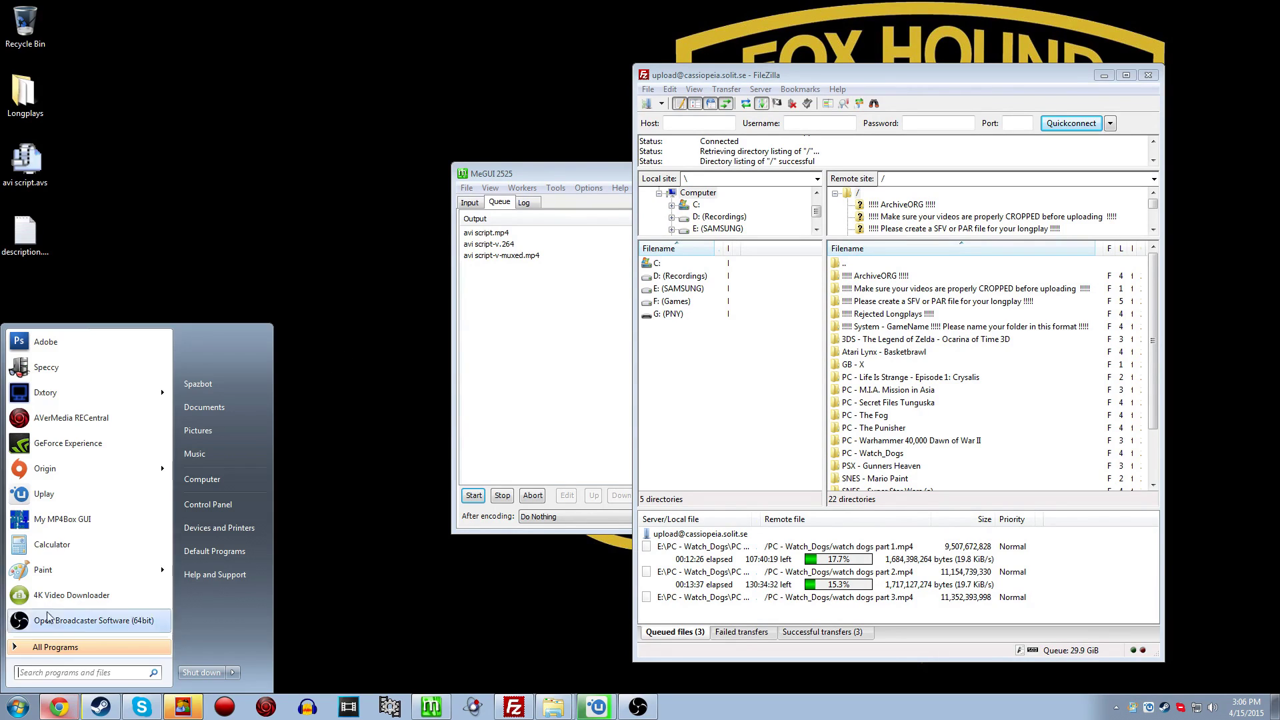
left_click(51, 391)
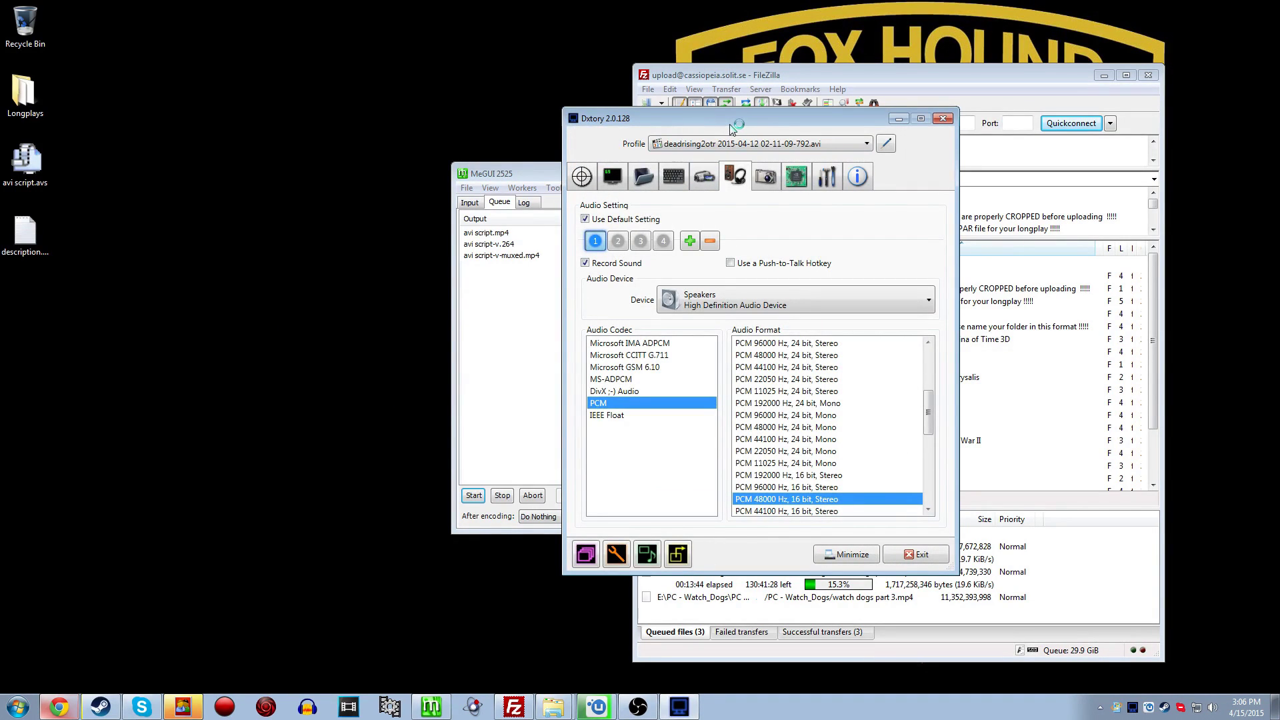
left_click(618, 241)
left_click(641, 240)
left_click(662, 240)
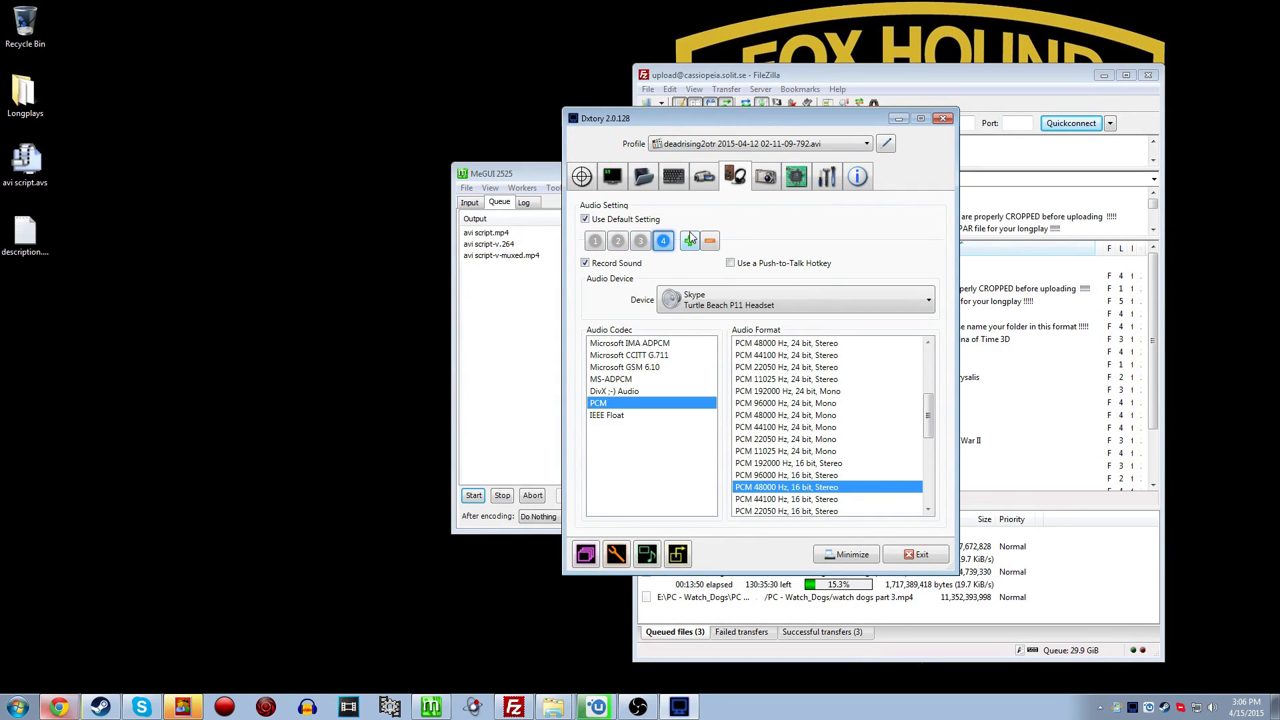
left_click(641, 241)
left_click(619, 241)
left_click(596, 241)
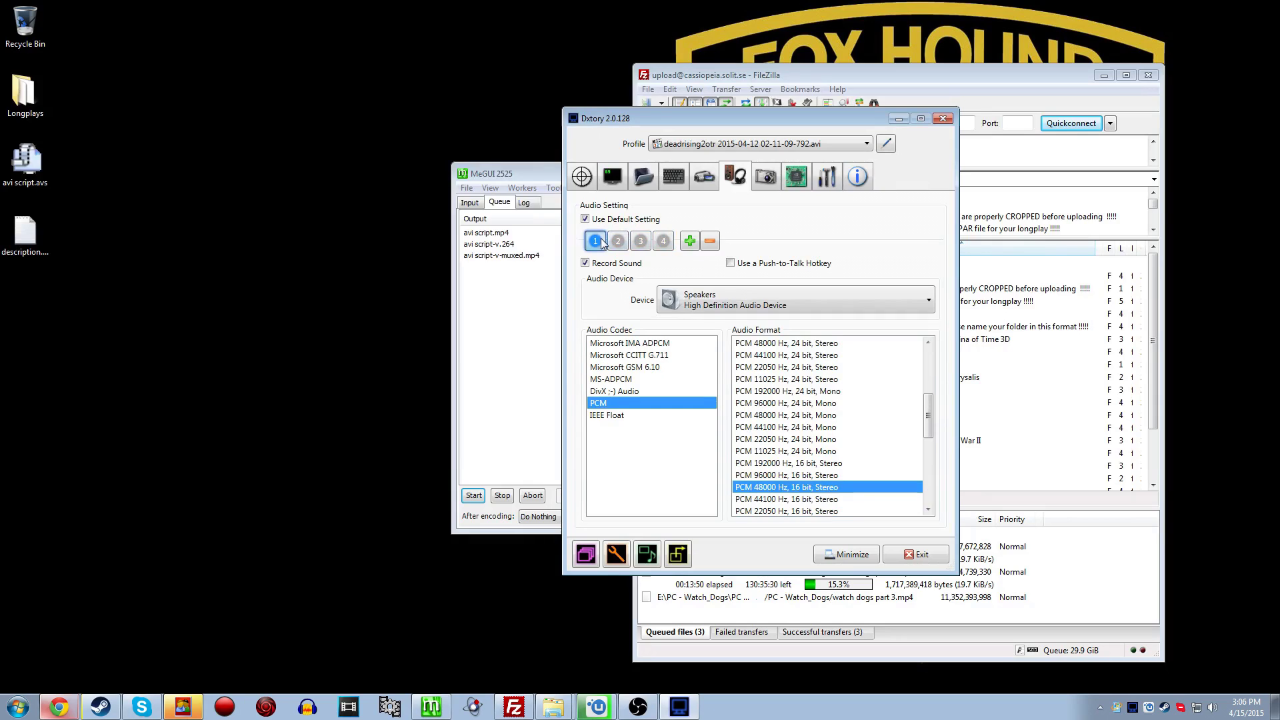
Look over Dxtory's hotkey, audio and screenshot settings, enable the 60 FPS video limit in the advanced settings, and minimize Dxtory.
left_click(673, 177)
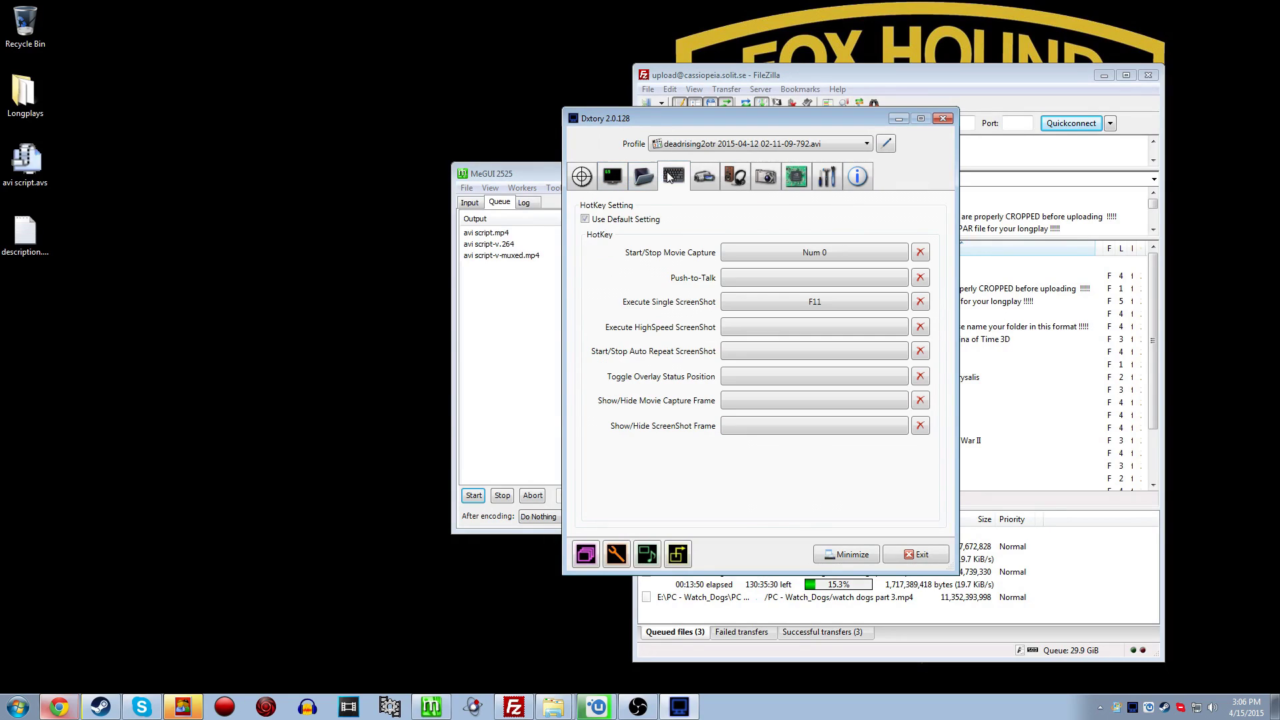
left_click(736, 177)
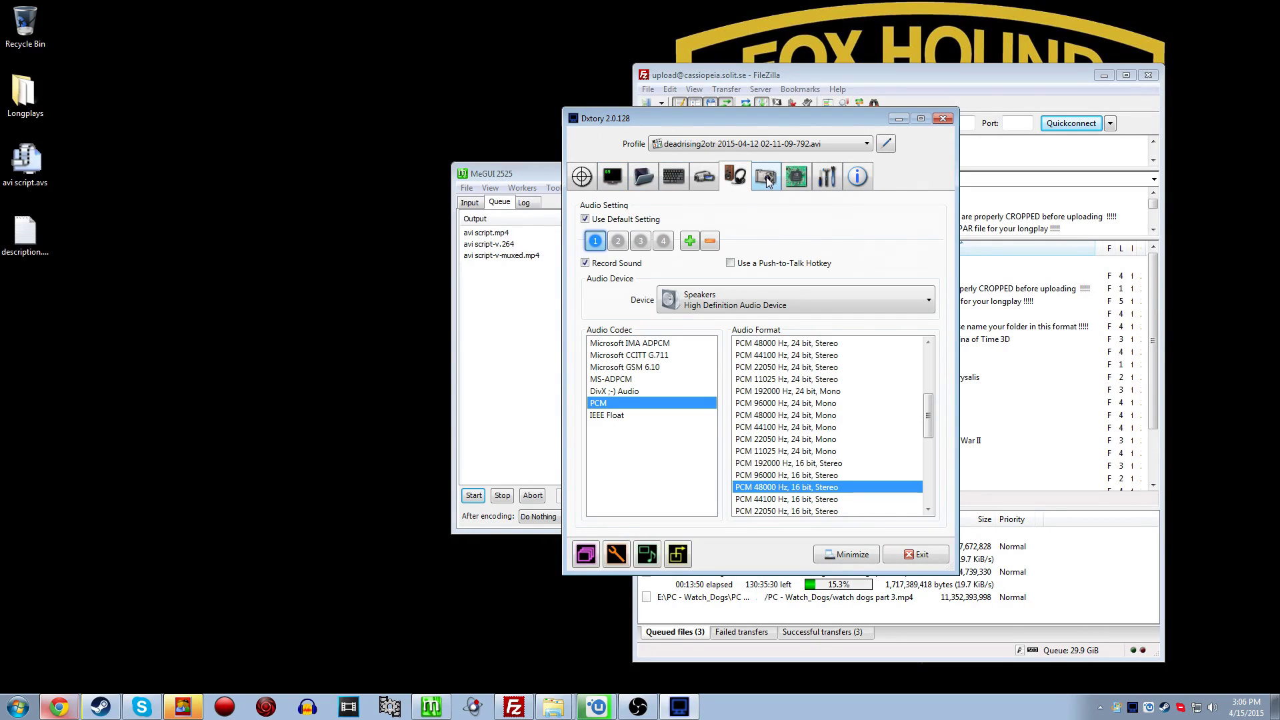
left_click(767, 179)
left_click(799, 178)
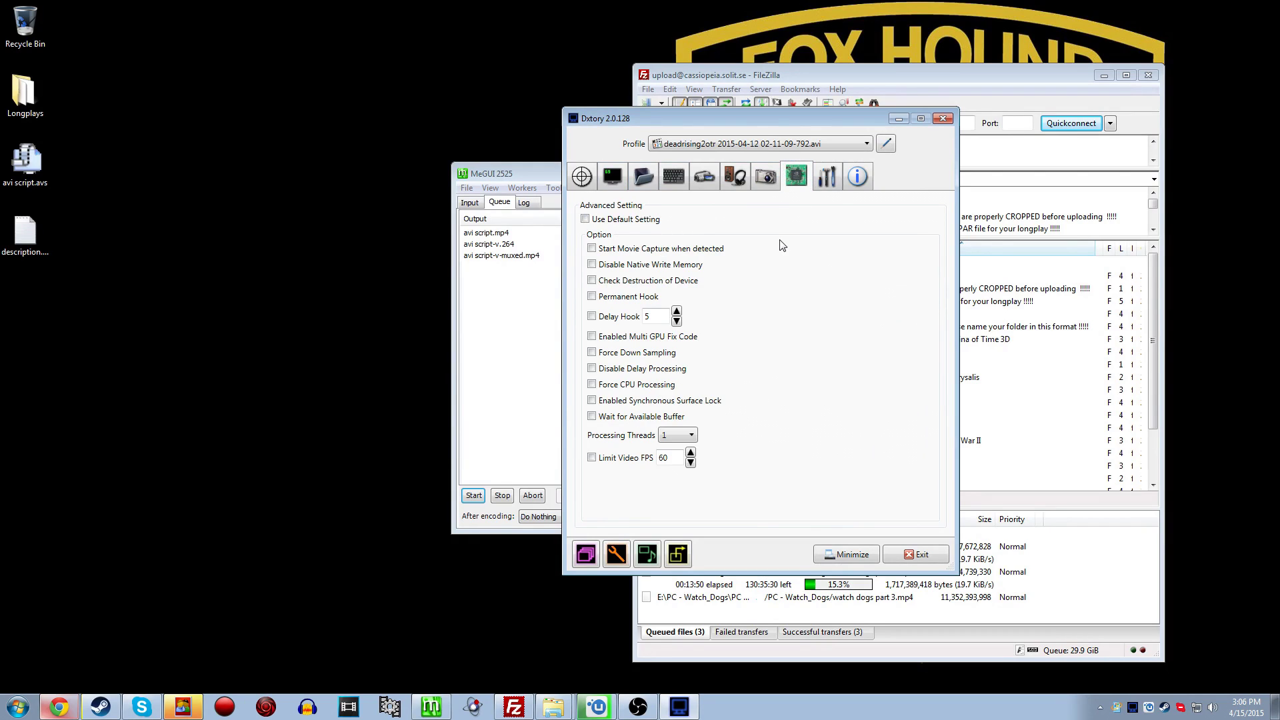
left_click(618, 459)
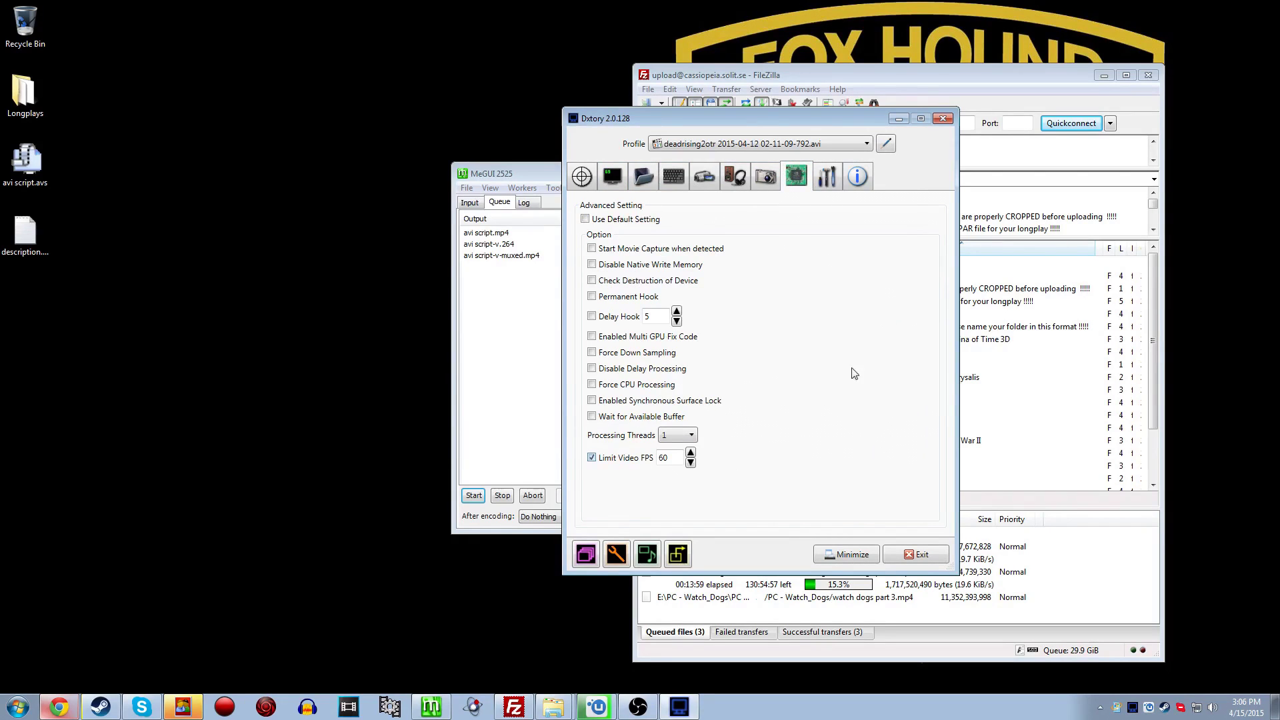
left_click(900, 120)
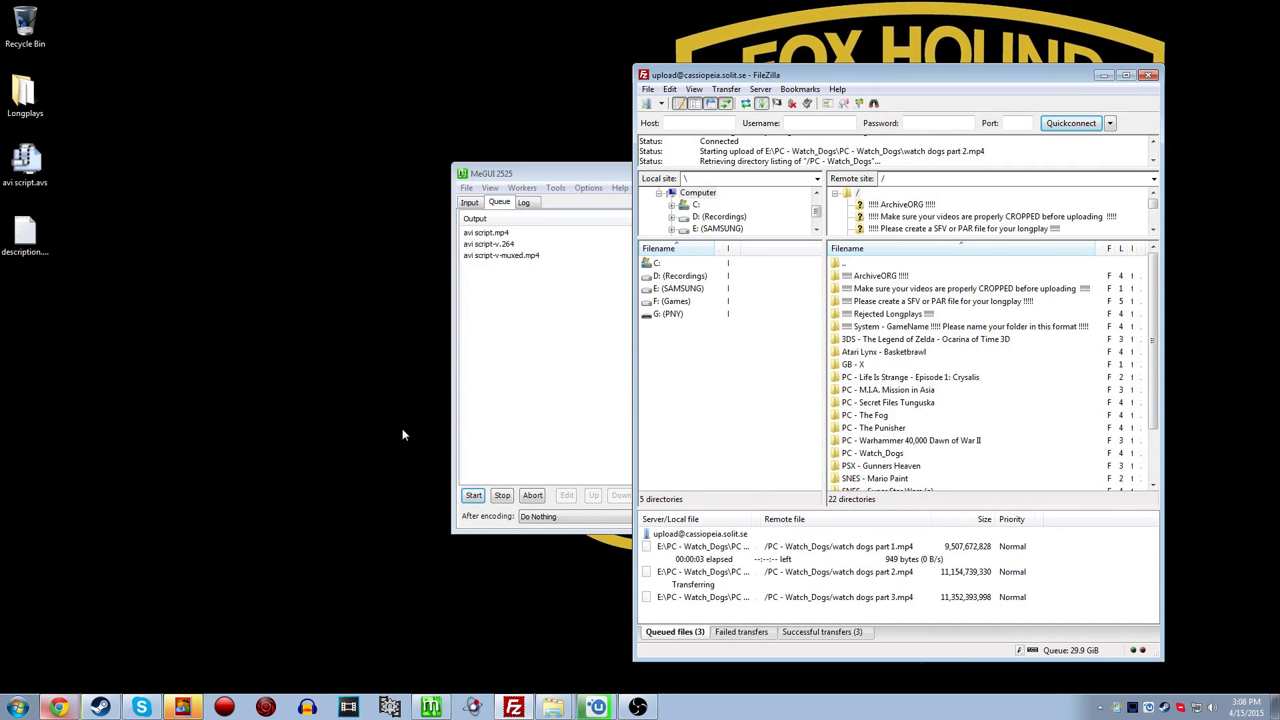
Switch to MeGUI, clear all finished jobs from the queue and bring up the worker commands.
left_click(507, 377)
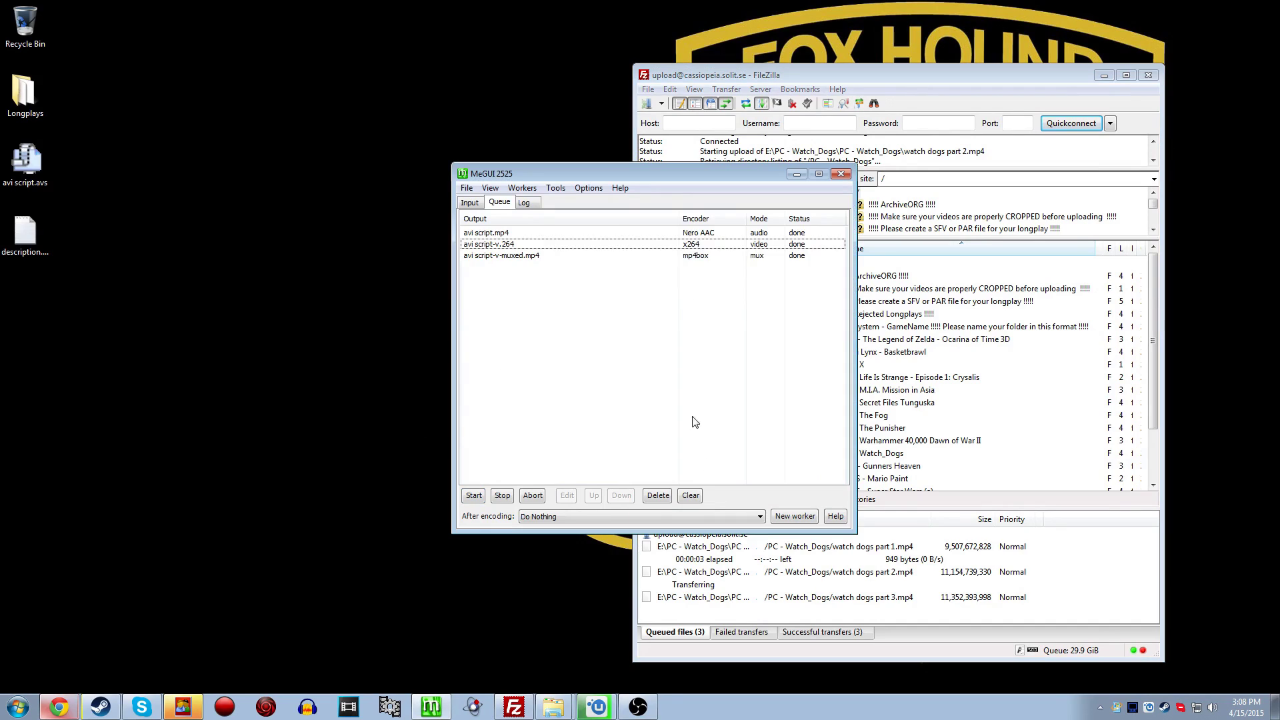
left_click(695, 496)
left_click(522, 189)
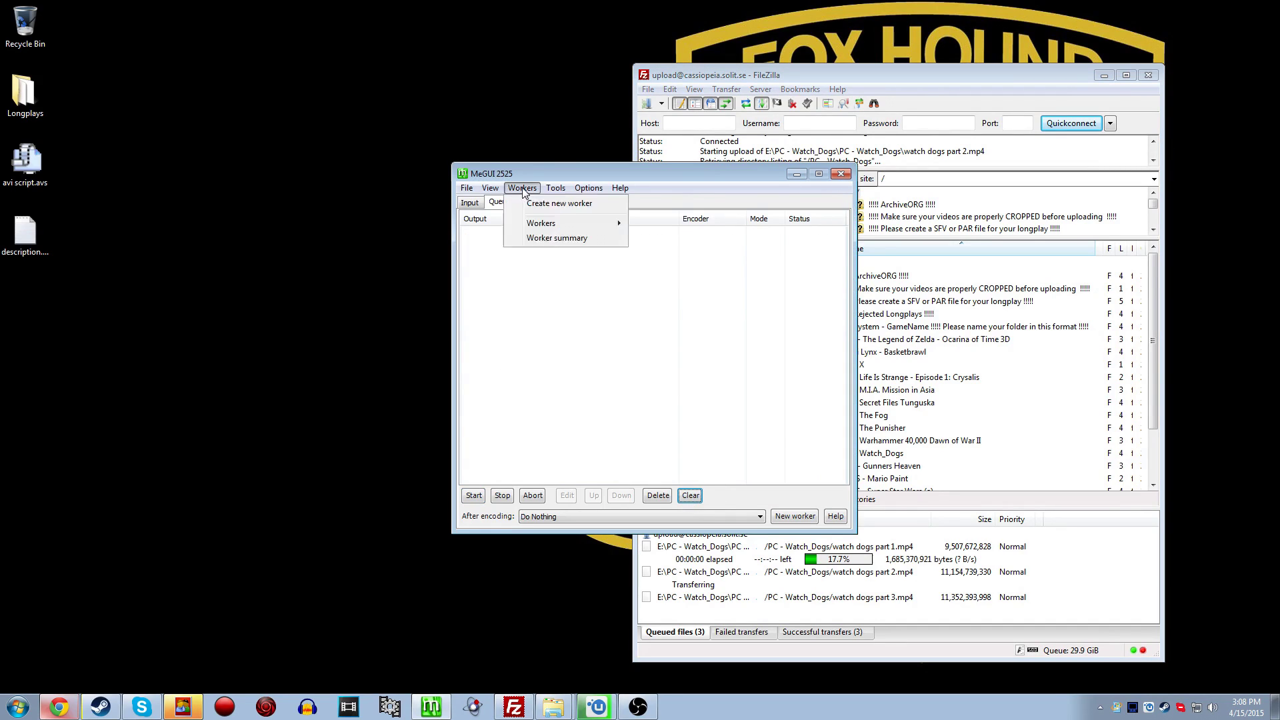